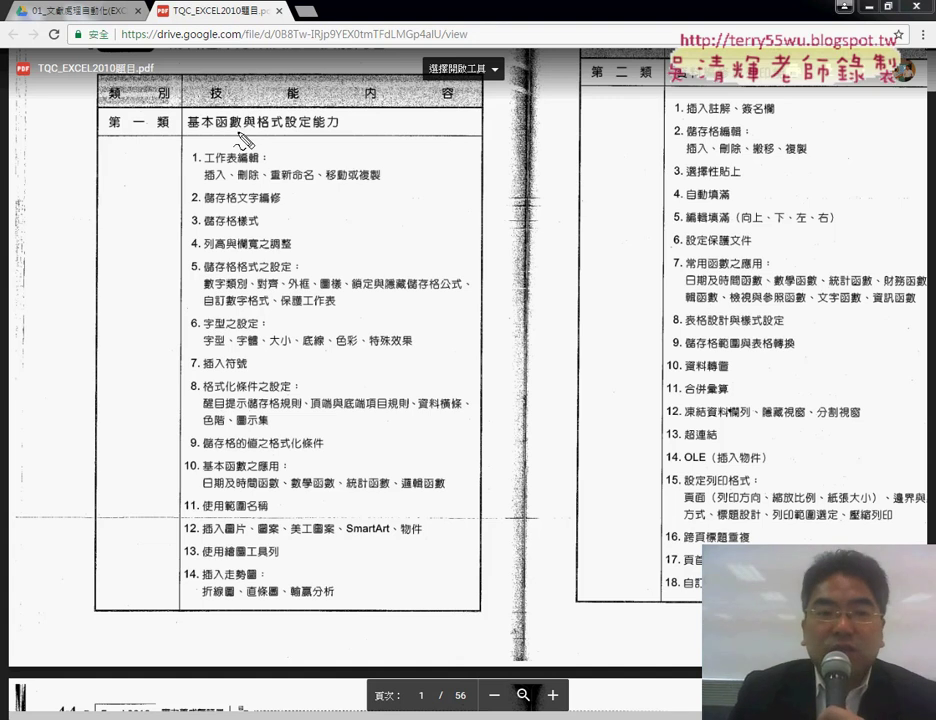
Minimize Chrome and open the answer workbook 102 from Windows Explorer
mouse_move(240, 132)
mouse_down()
mouse_move(190, 134)
mouse_move(244, 142)
mouse_up()
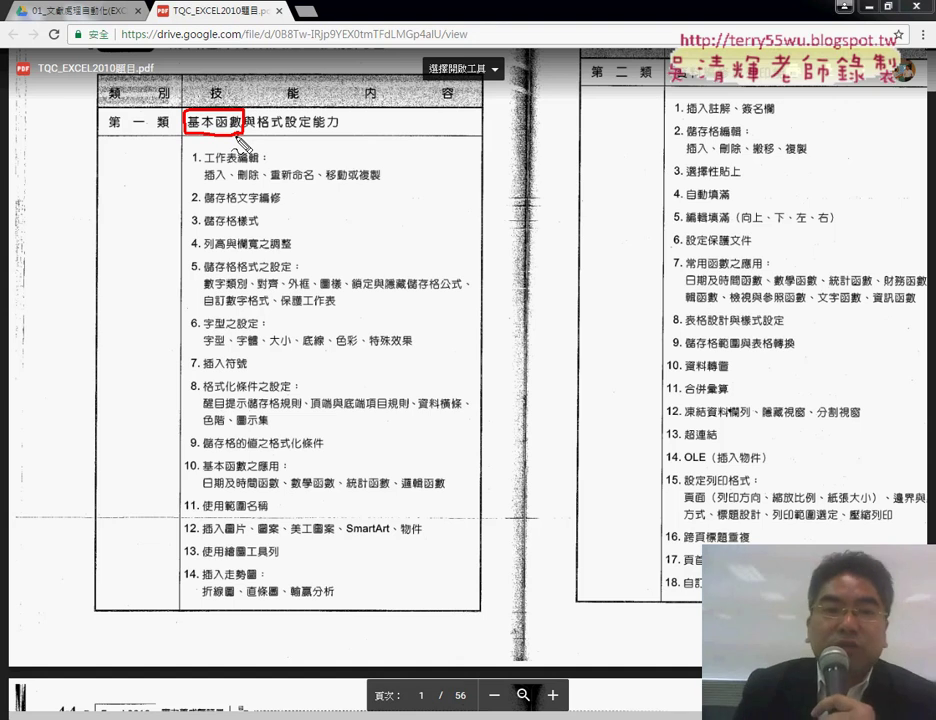
drag(259, 130, 334, 130)
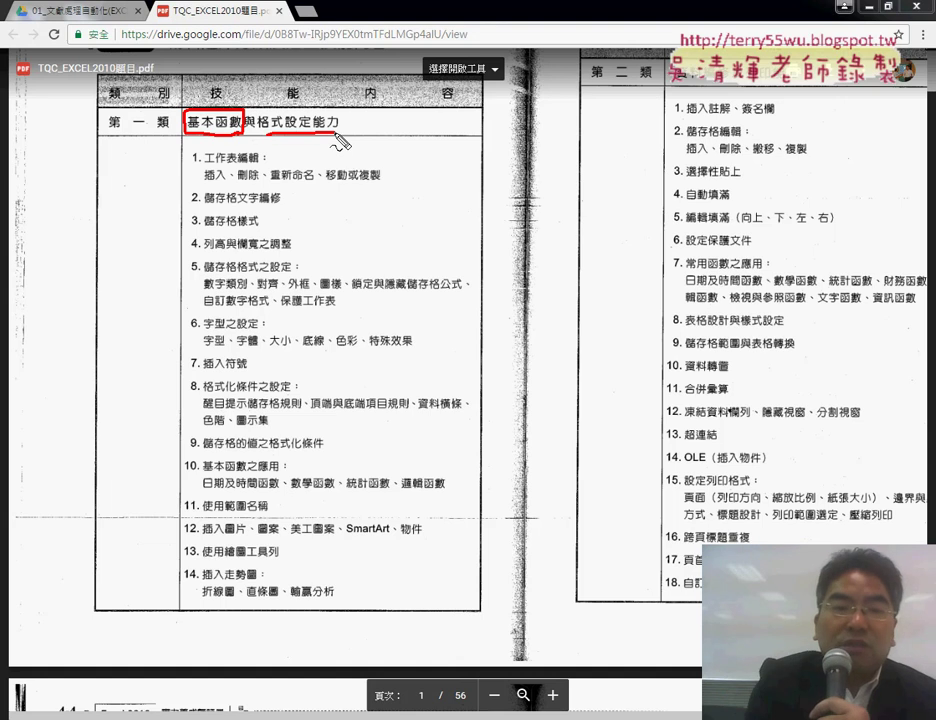
key(Escape)
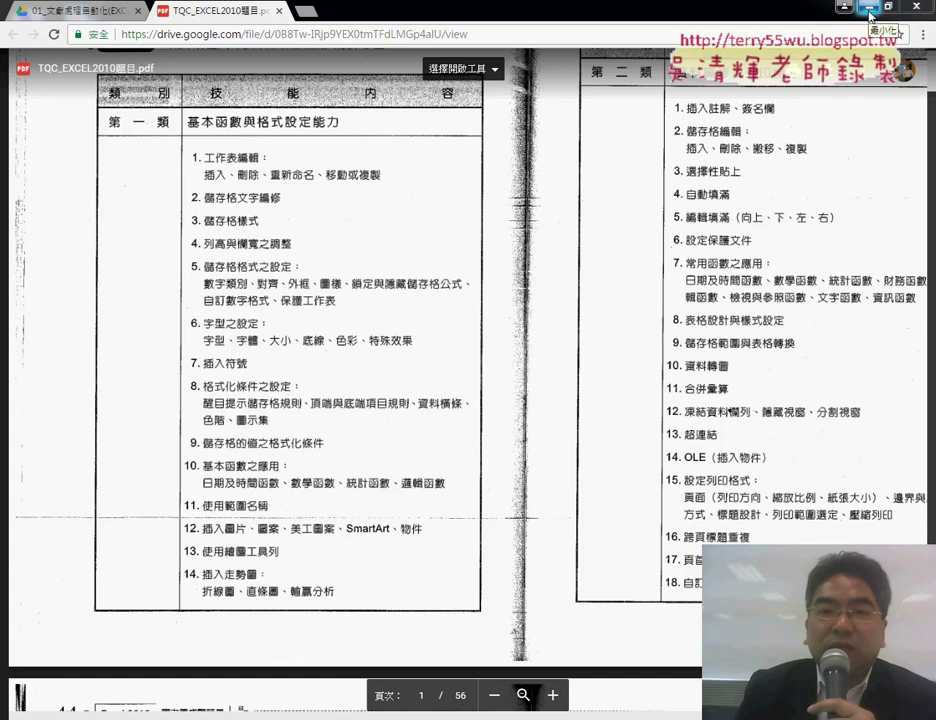
click(870, 16)
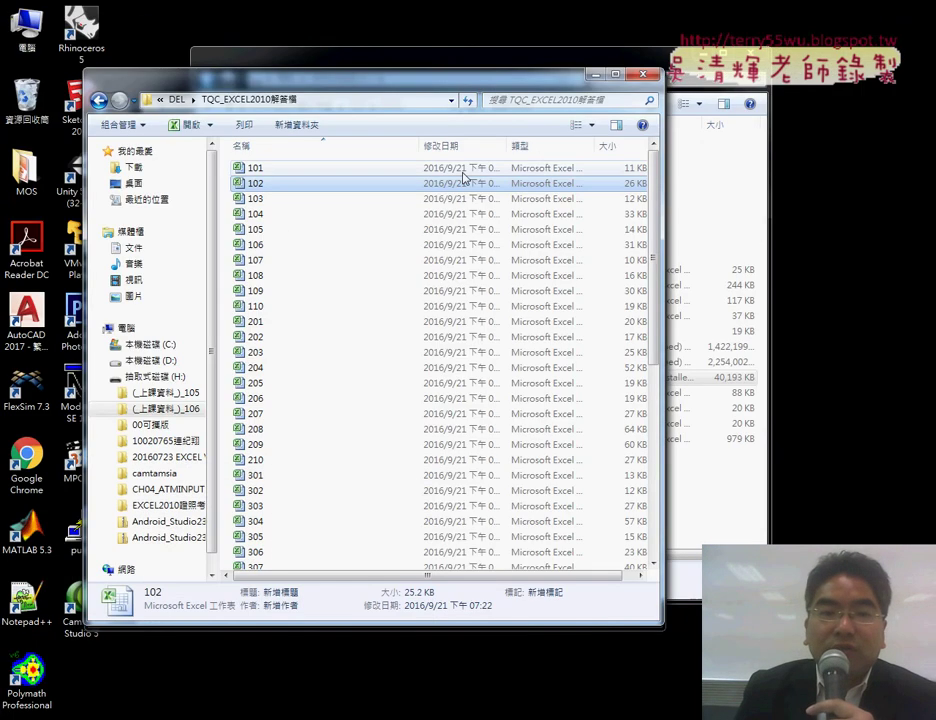
double_click(353, 190)
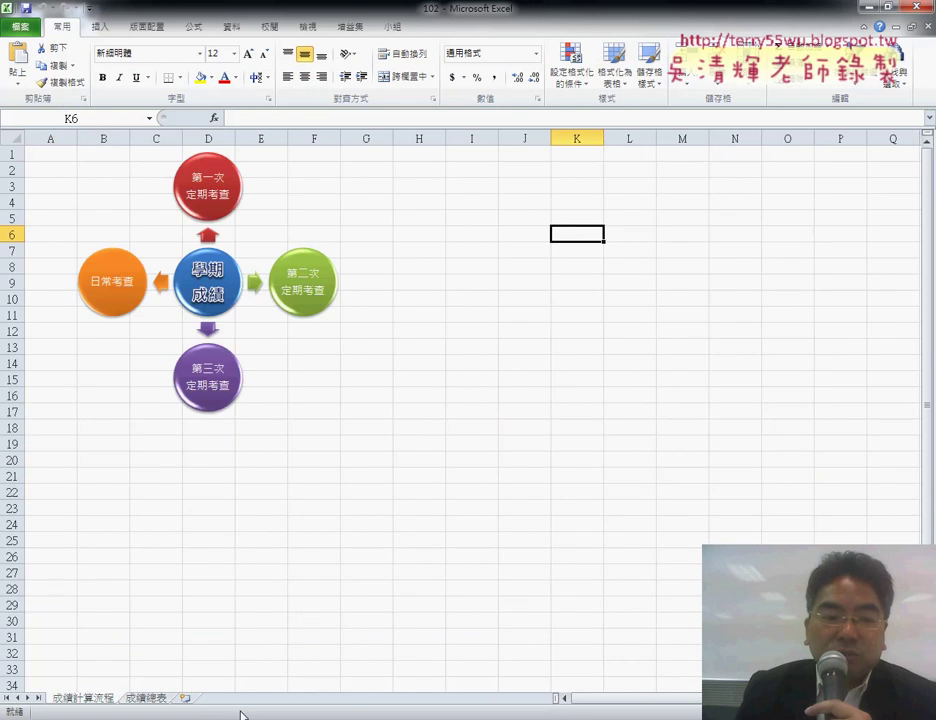
Switch to the EXD01 exercise workbook from the taskbar
mouse_move(334, 696)
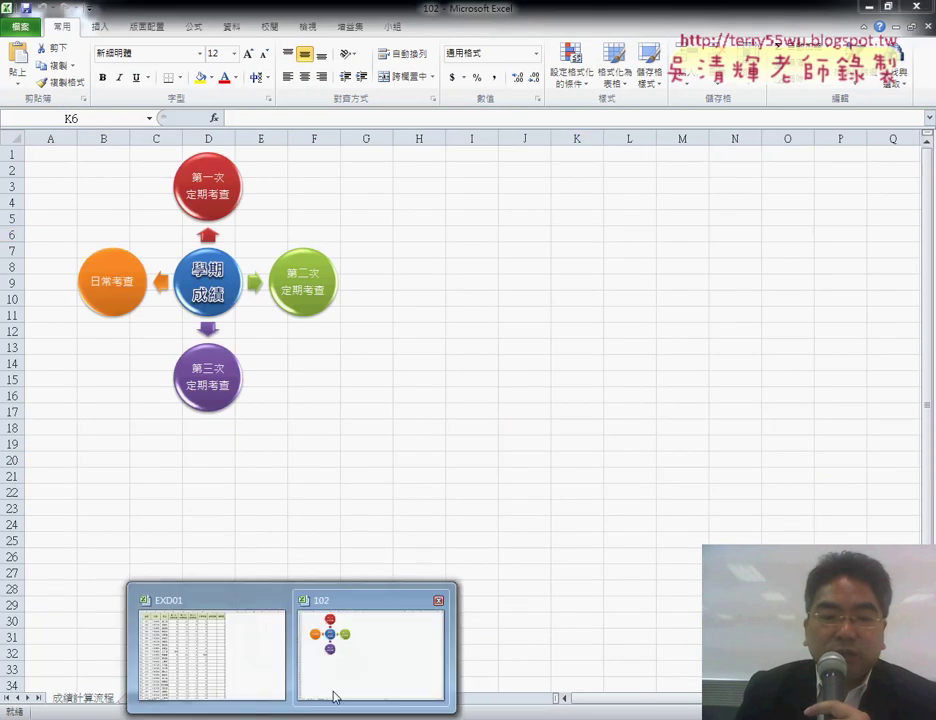
click(234, 650)
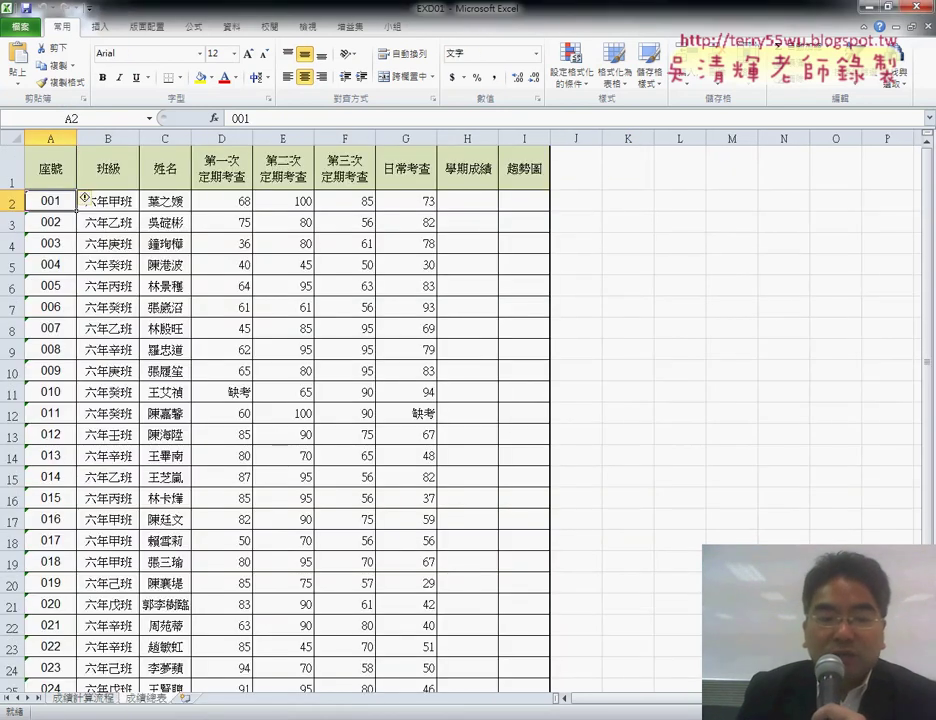
mouse_move(255, 712)
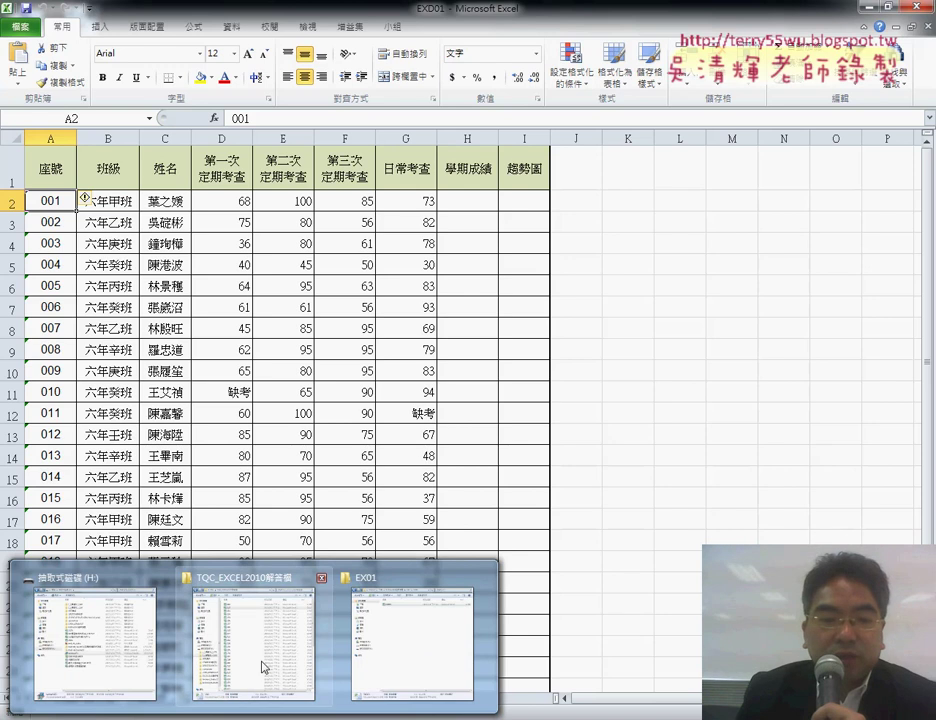
click(511, 648)
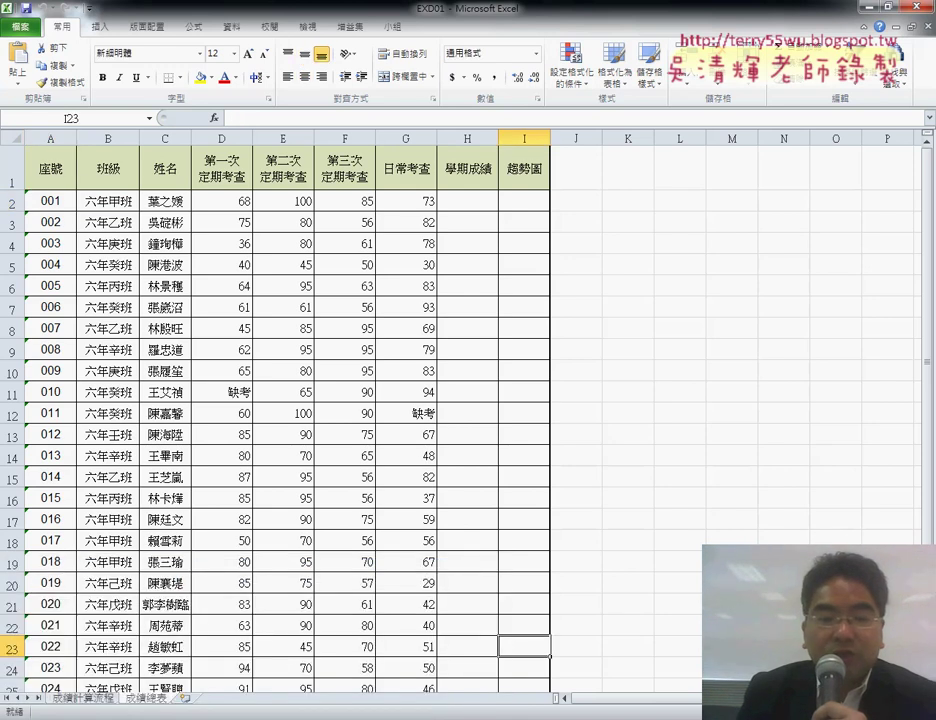
Browse Downloads > EXCEL2010 > 102 > EX01 in Explorer and select the EXD01 file
mouse_move(255, 712)
click(403, 660)
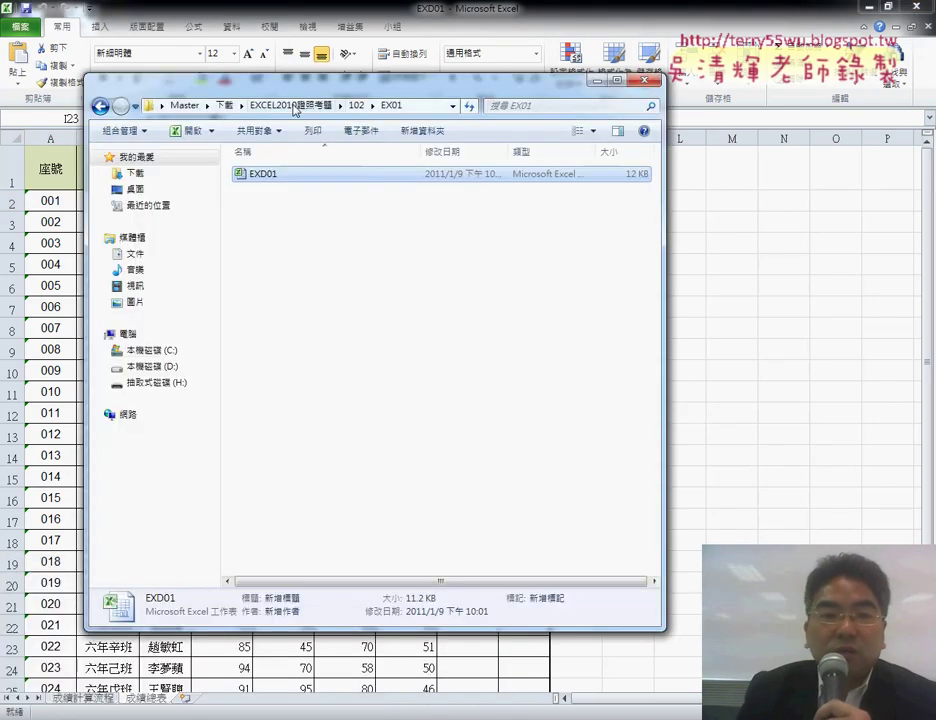
click(224, 105)
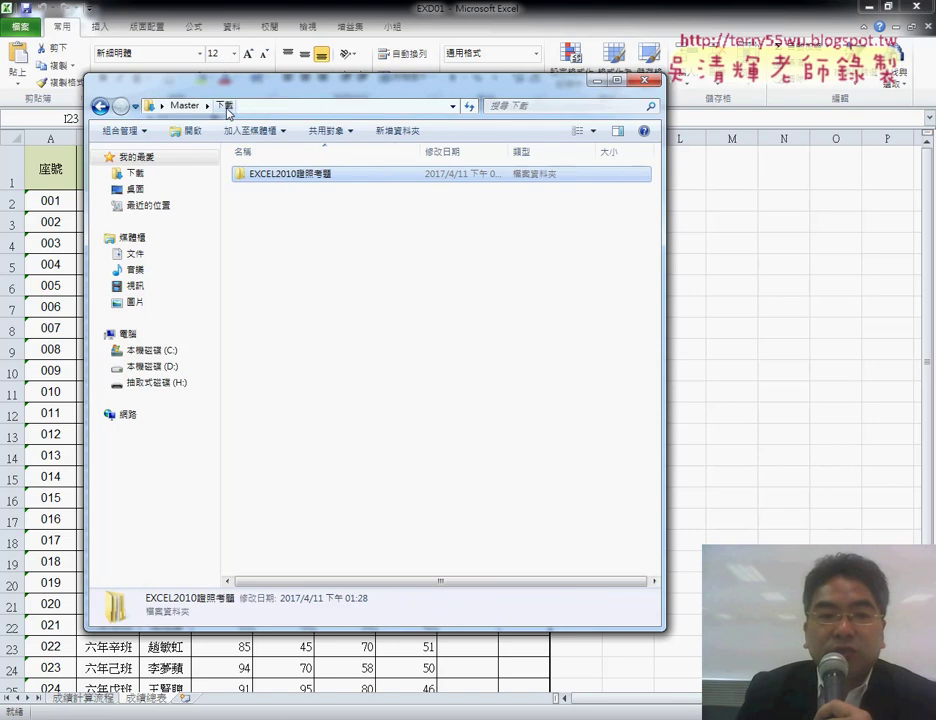
double_click(281, 176)
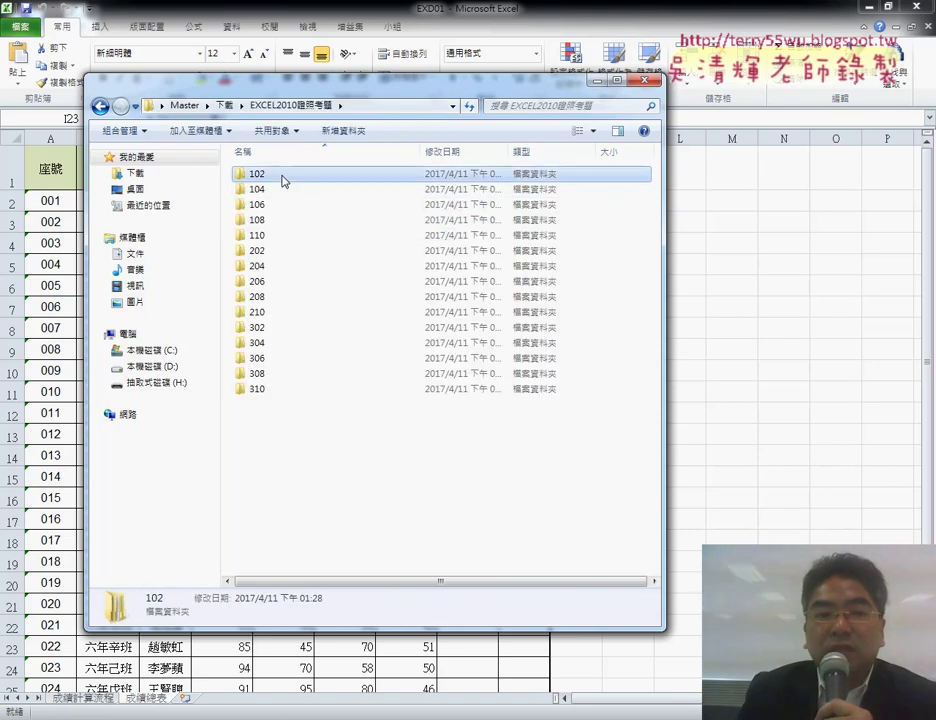
double_click(282, 176)
double_click(284, 177)
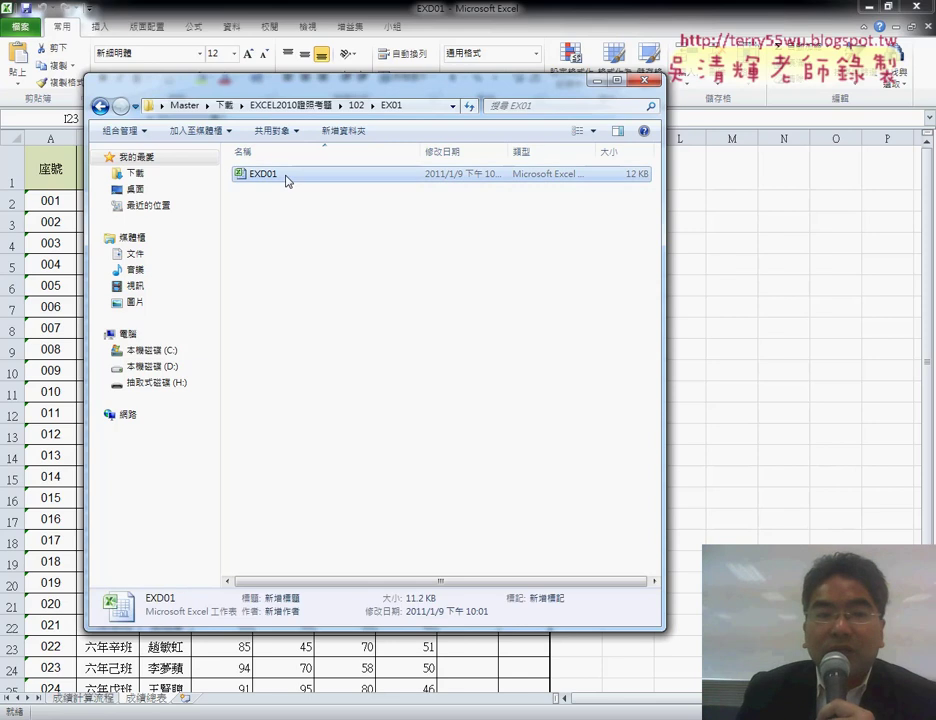
click(288, 180)
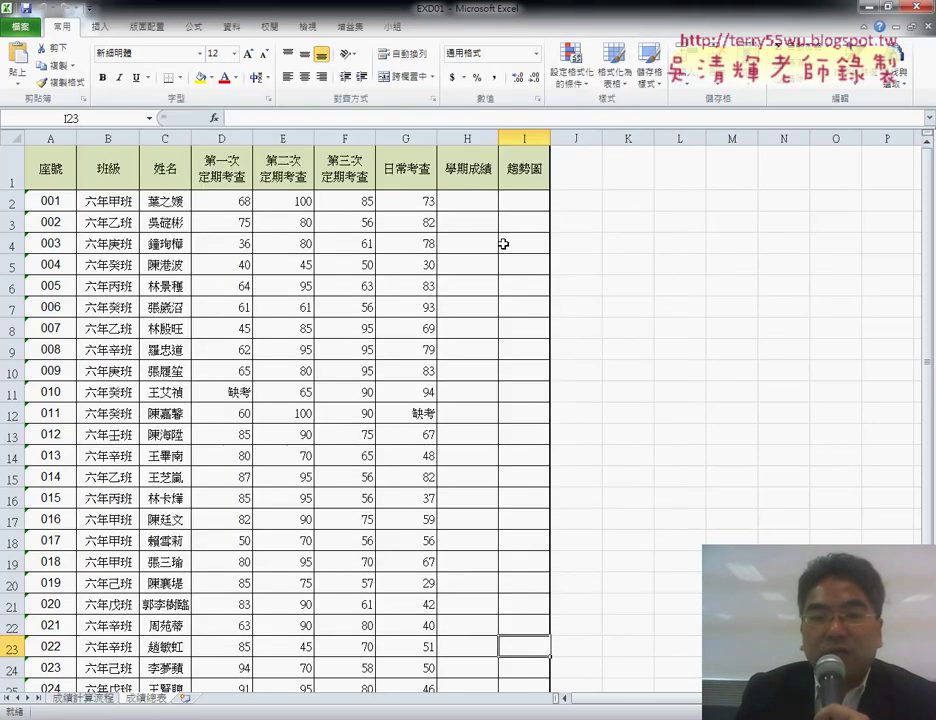
Check EXD01's empty H2 and I2 and its blank 成績計算流程 sheet, then switch to workbook 102
click(460, 205)
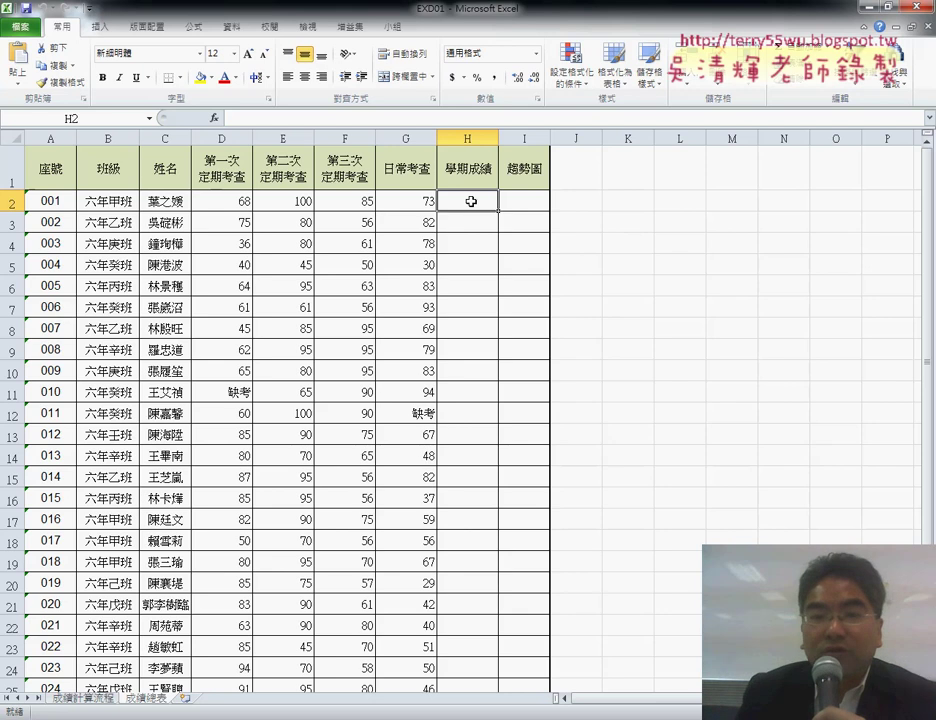
click(535, 204)
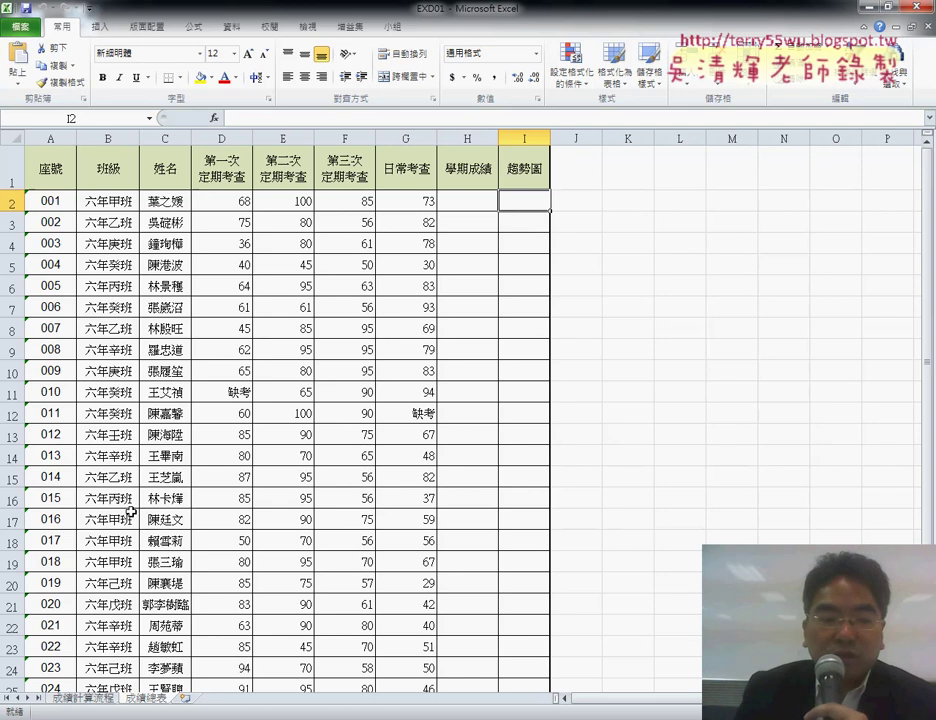
click(84, 698)
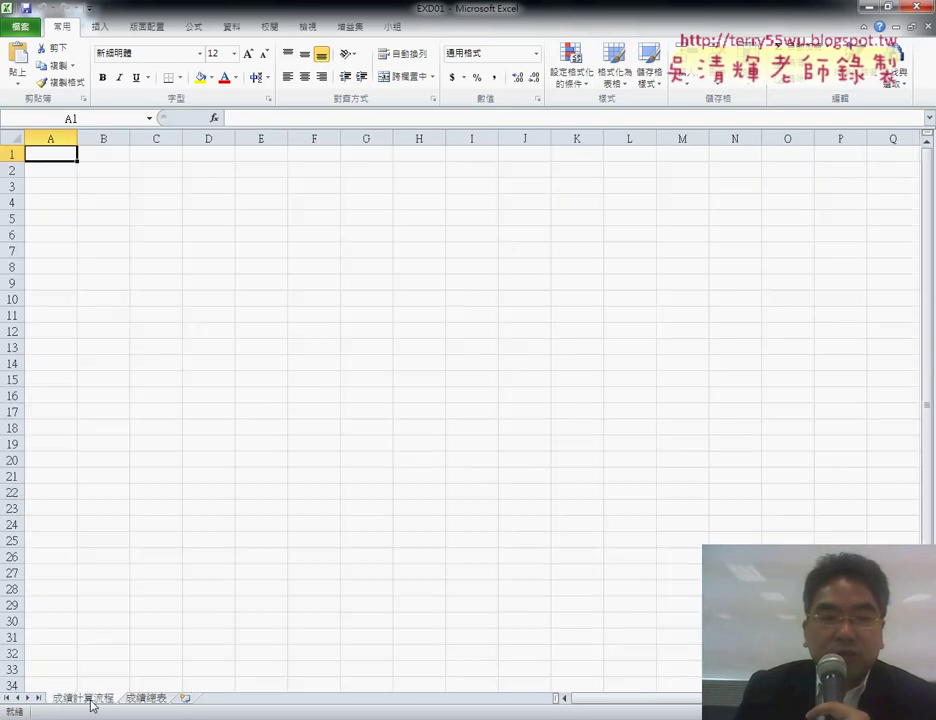
click(147, 698)
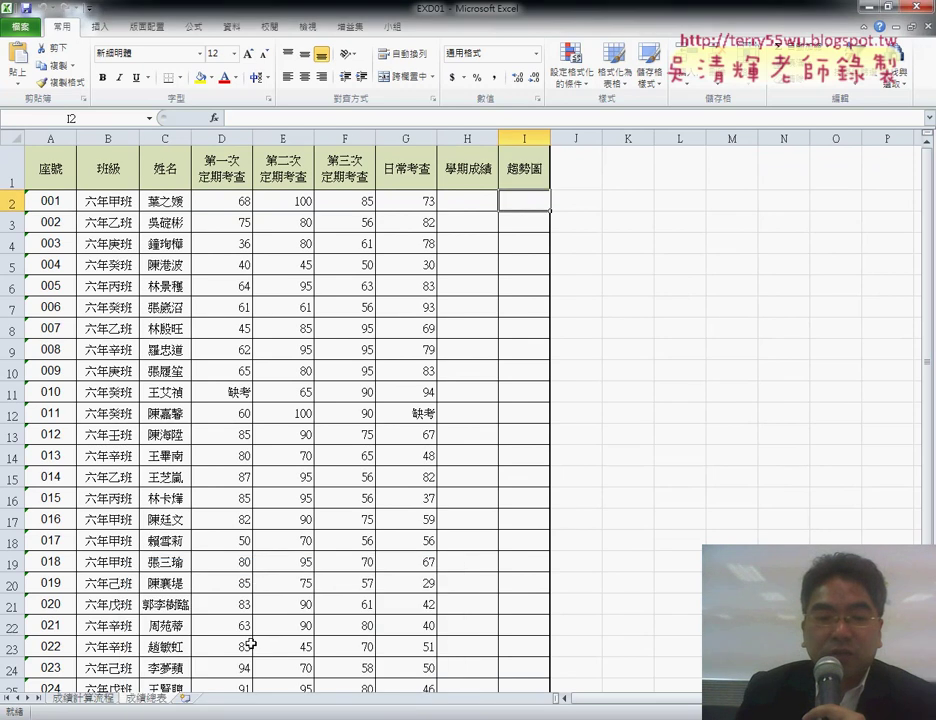
key(alt+Tab)
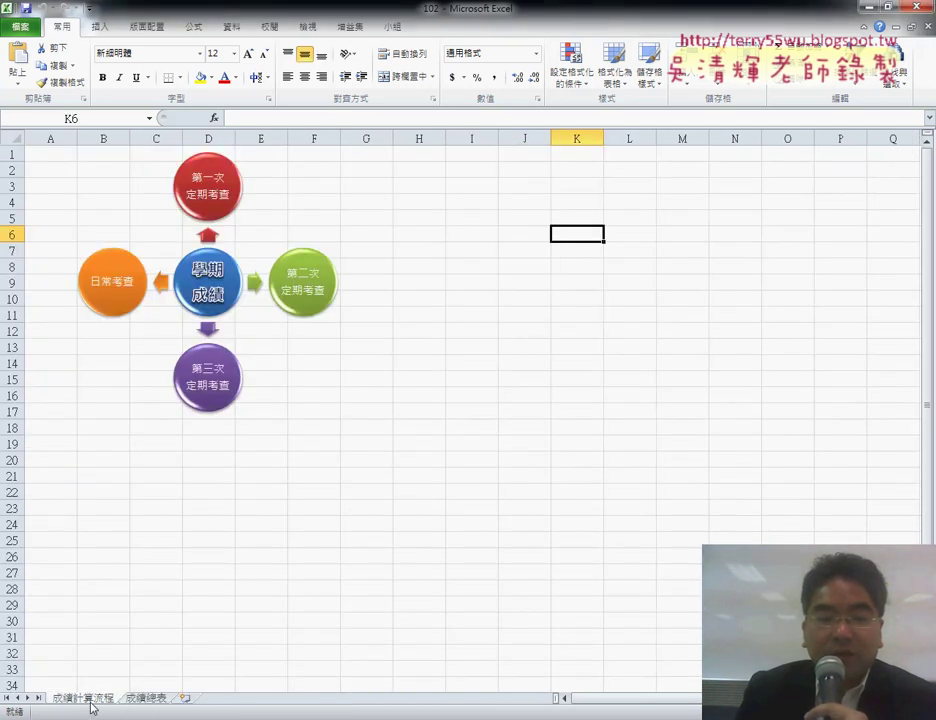
Review workbook 102's 成績總表 icon-marked 學期成績 scores in column H and sparklines in column I
click(146, 698)
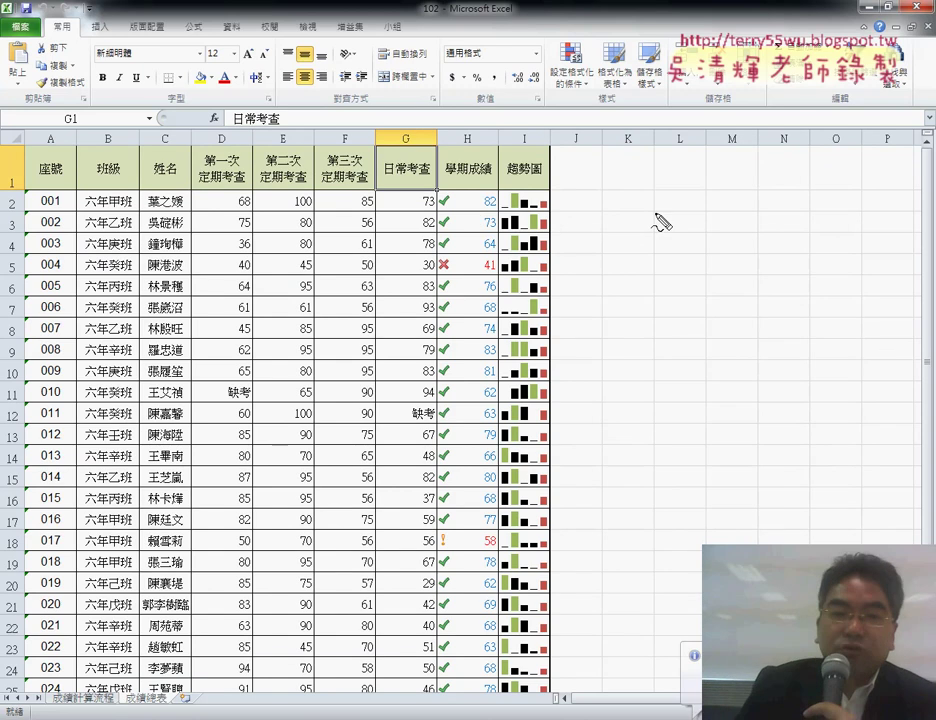
drag(478, 184, 494, 186)
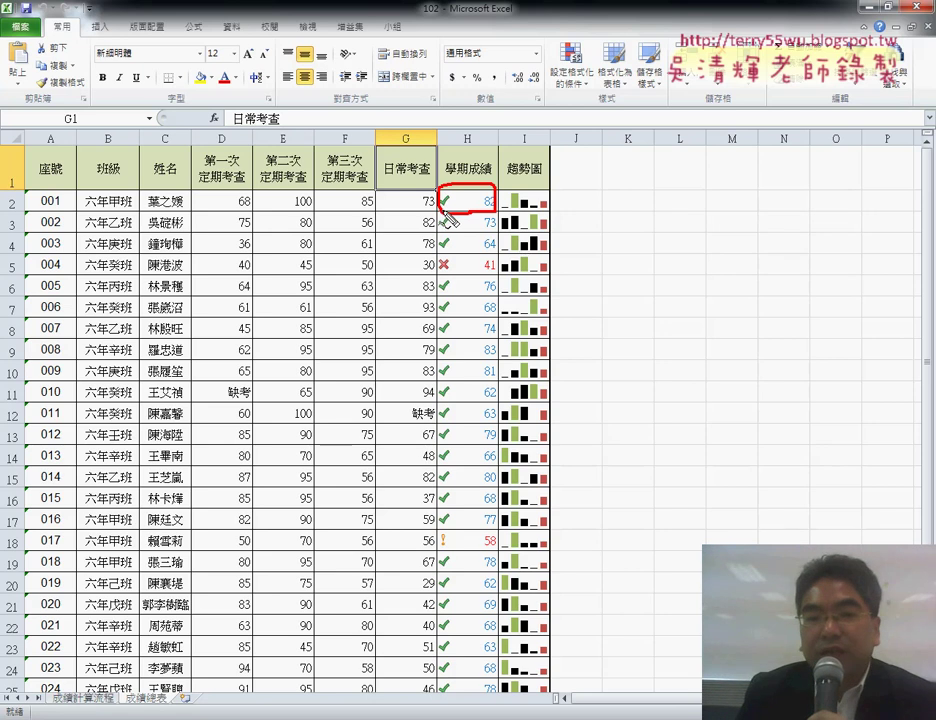
mouse_move(593, 199)
mouse_down()
mouse_move(601, 207)
mouse_move(620, 186)
mouse_up()
drag(438, 272, 450, 264)
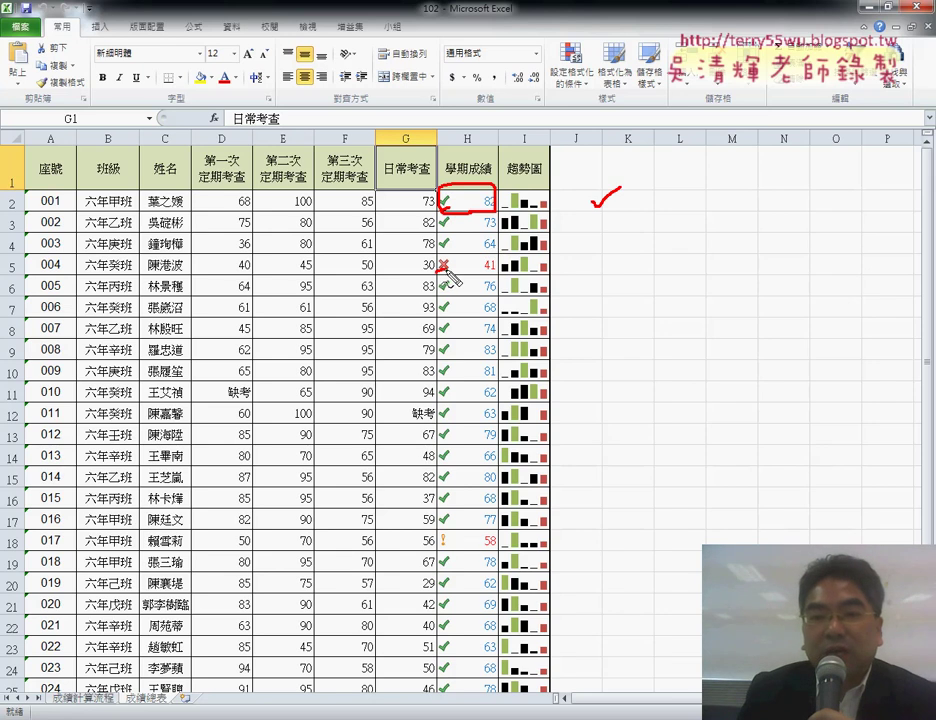
mouse_move(600, 248)
mouse_down()
mouse_move(582, 272)
mouse_move(616, 284)
mouse_up()
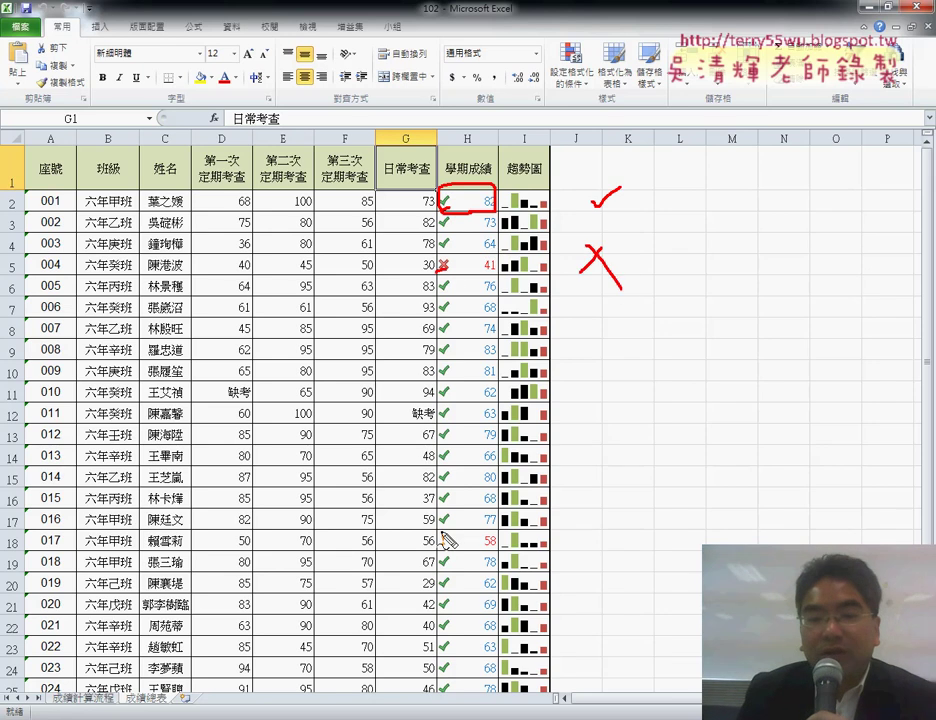
drag(437, 548, 452, 549)
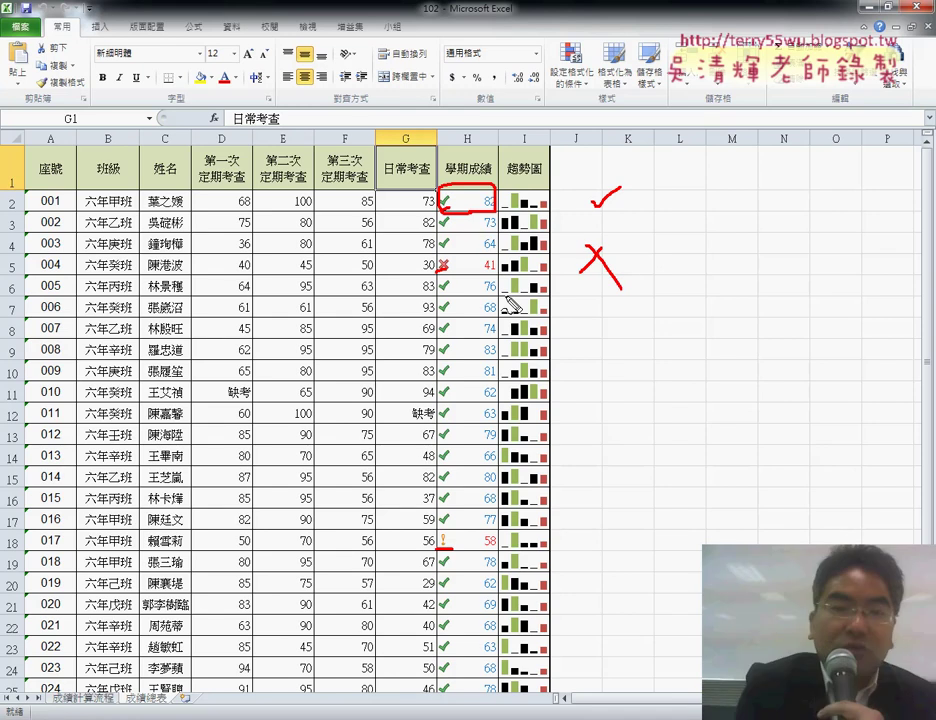
key(Escape)
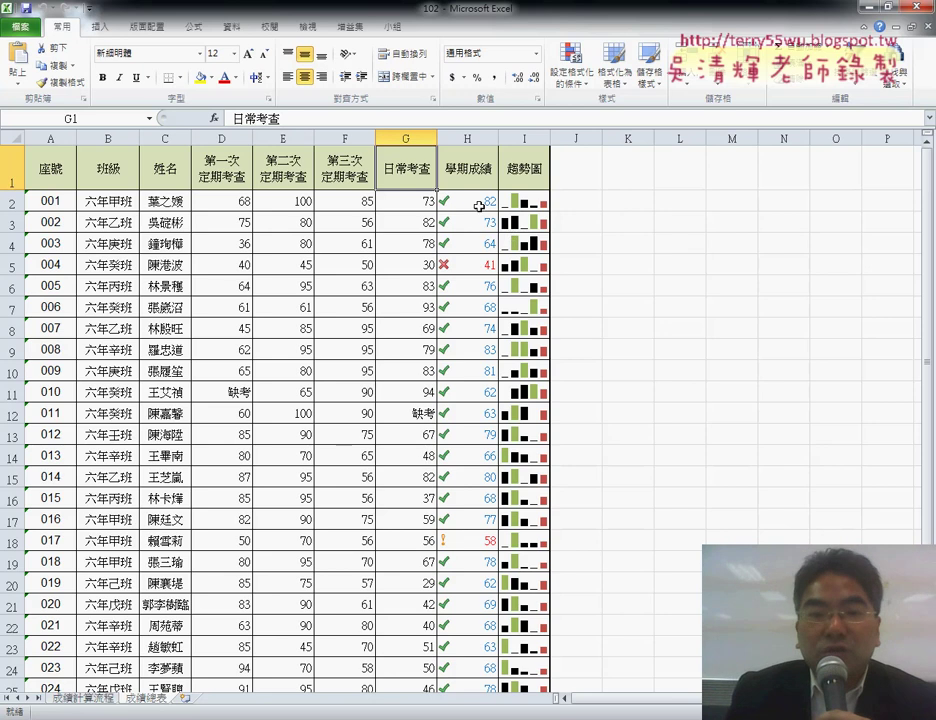
Examine H2's formula =ROUND(AVERAGE(D2:G2),0), highlighting the ROUND function
drag(224, 207, 352, 206)
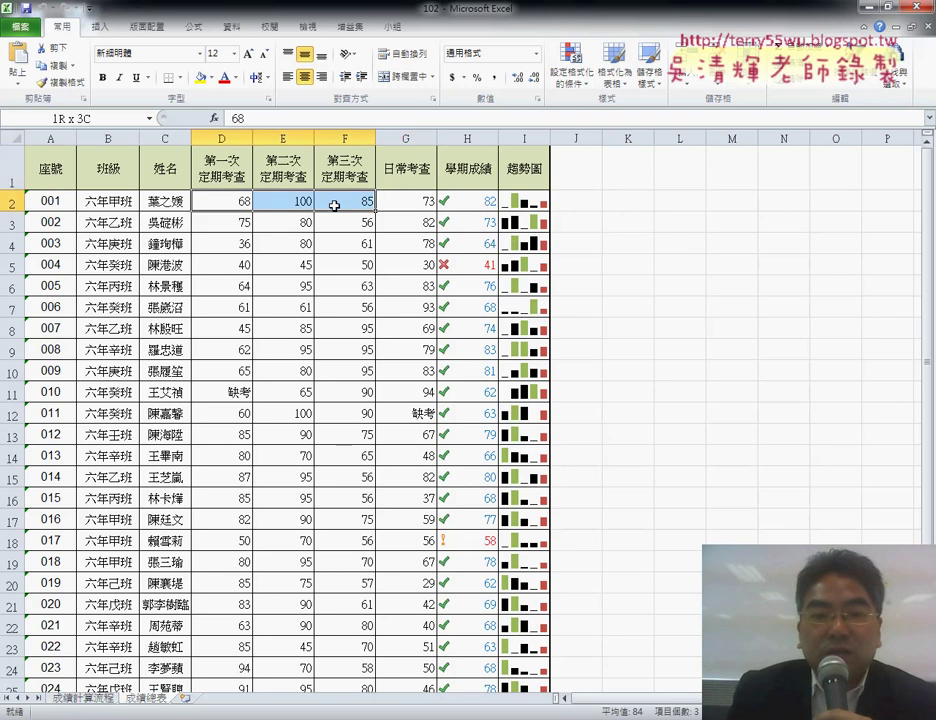
click(478, 200)
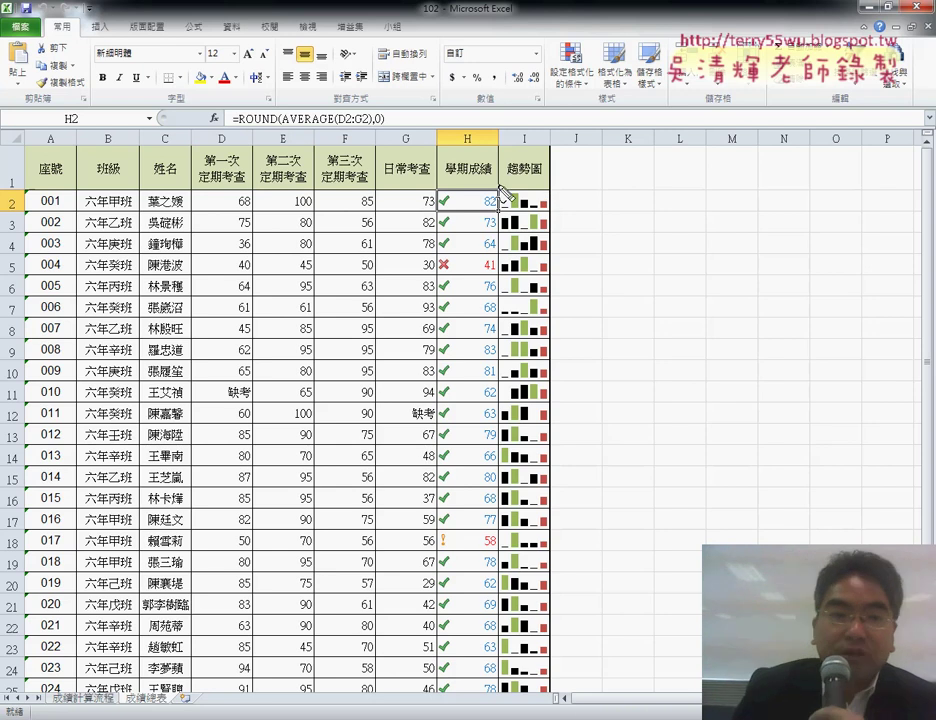
drag(283, 127, 333, 126)
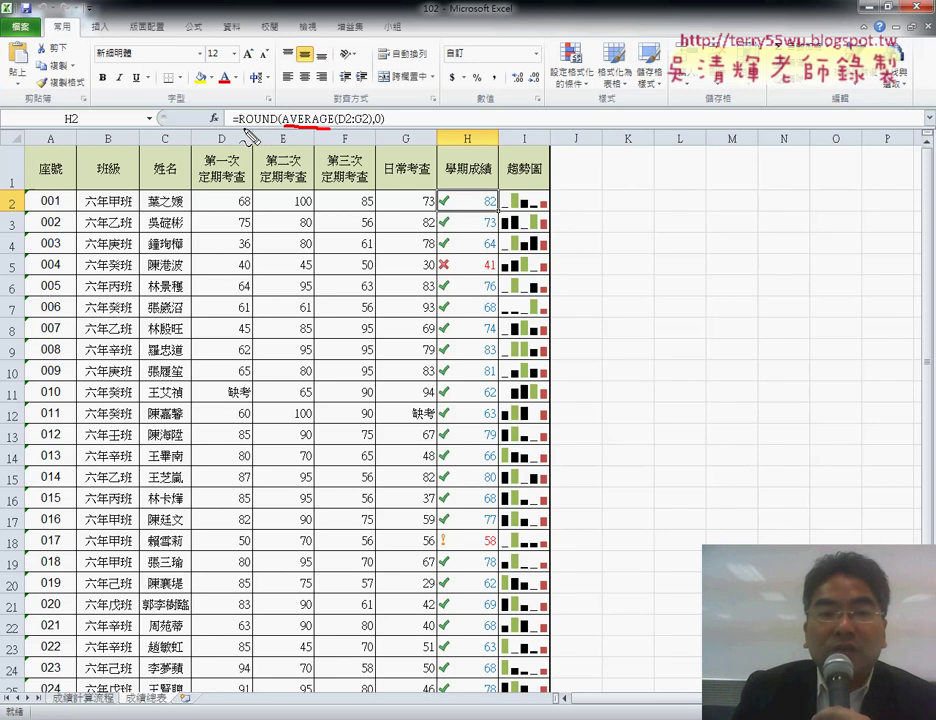
drag(240, 127, 270, 127)
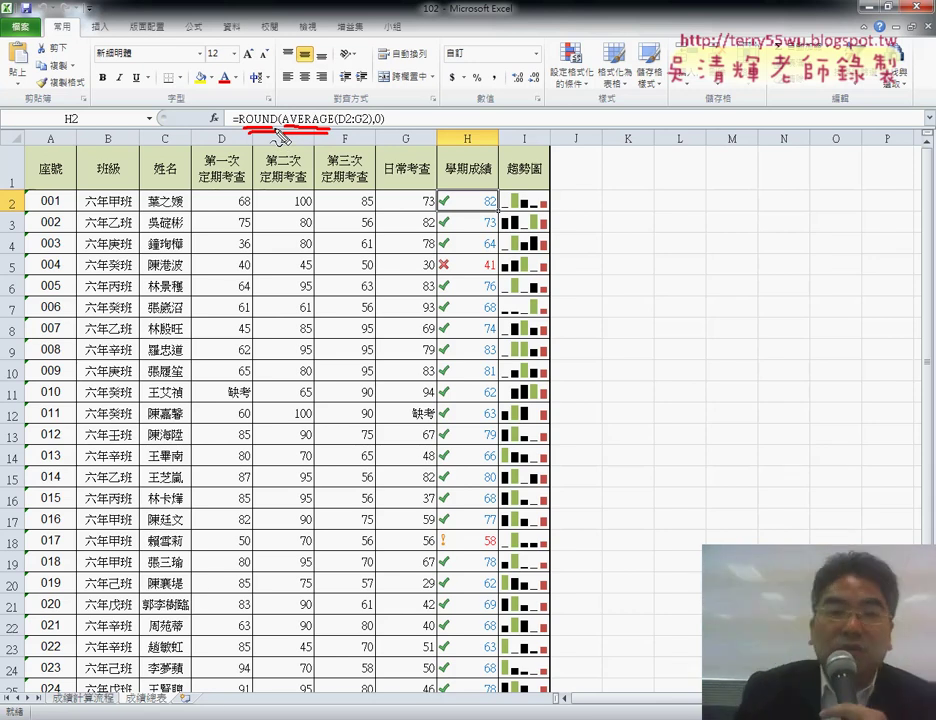
key(Escape)
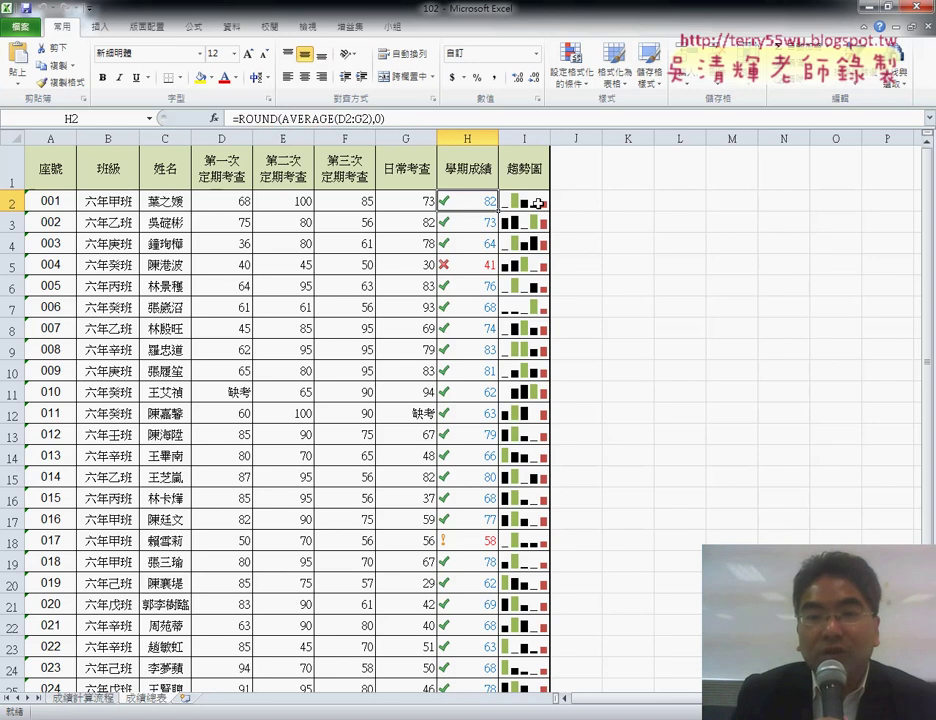
Show that the I2 sparkline group draws its data from D2:H2
click(538, 203)
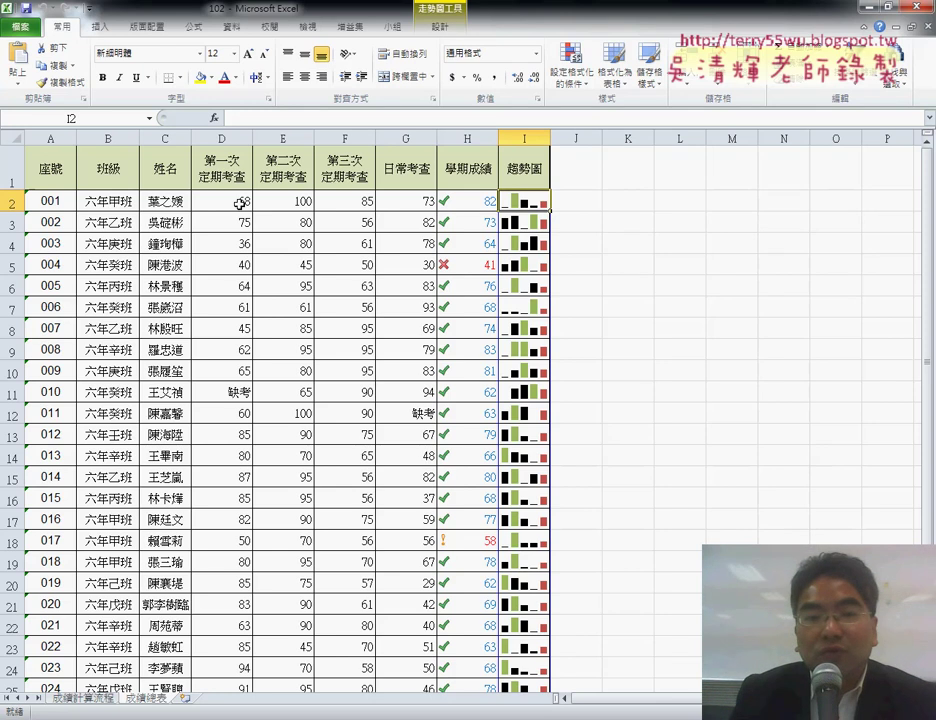
drag(240, 203, 459, 213)
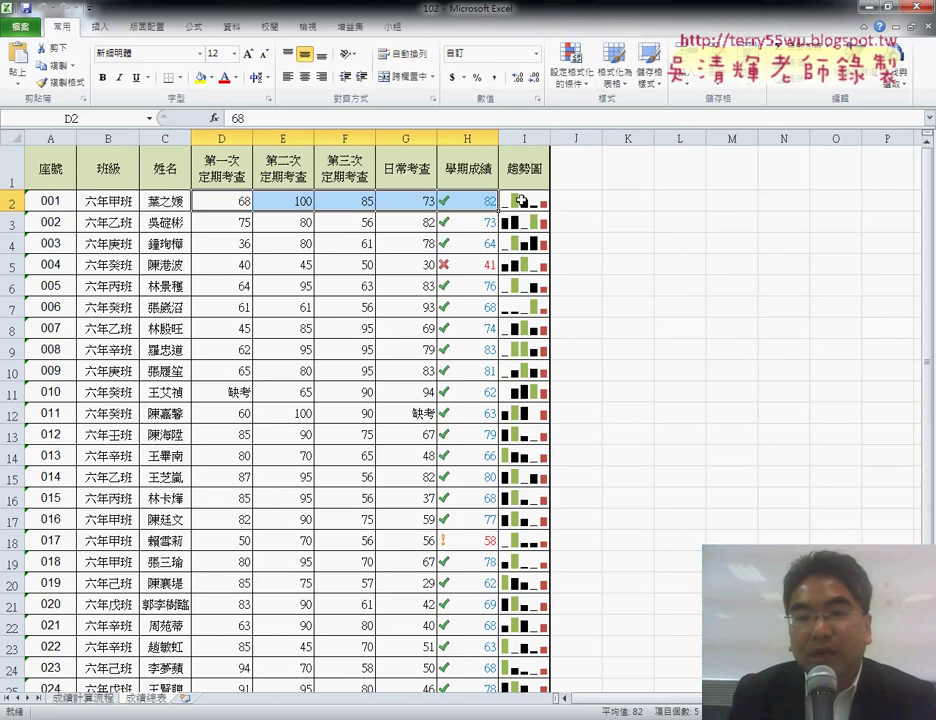
click(521, 201)
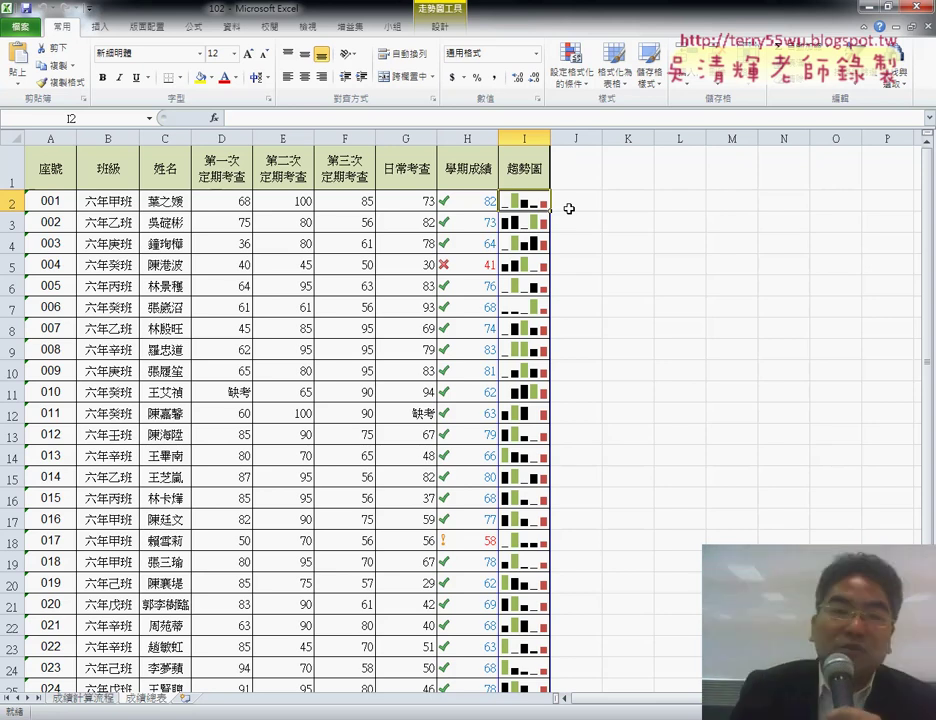
click(470, 204)
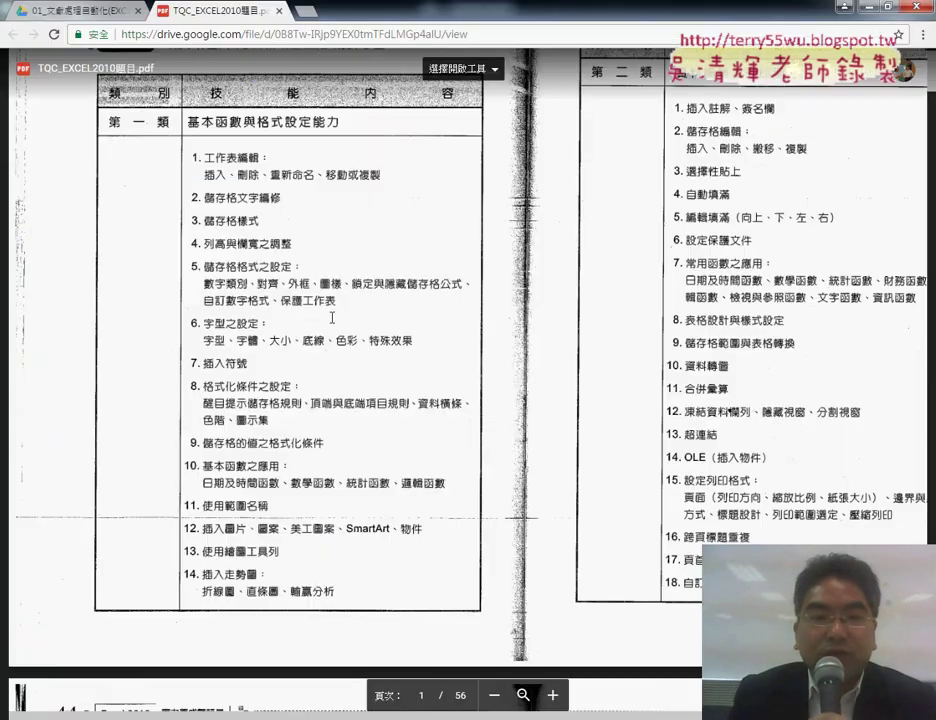
Scroll the exam PDF down to exercise 102's EX01 requirements on page 4
scroll(338, 299, down, 4)
scroll(340, 305, down, 4)
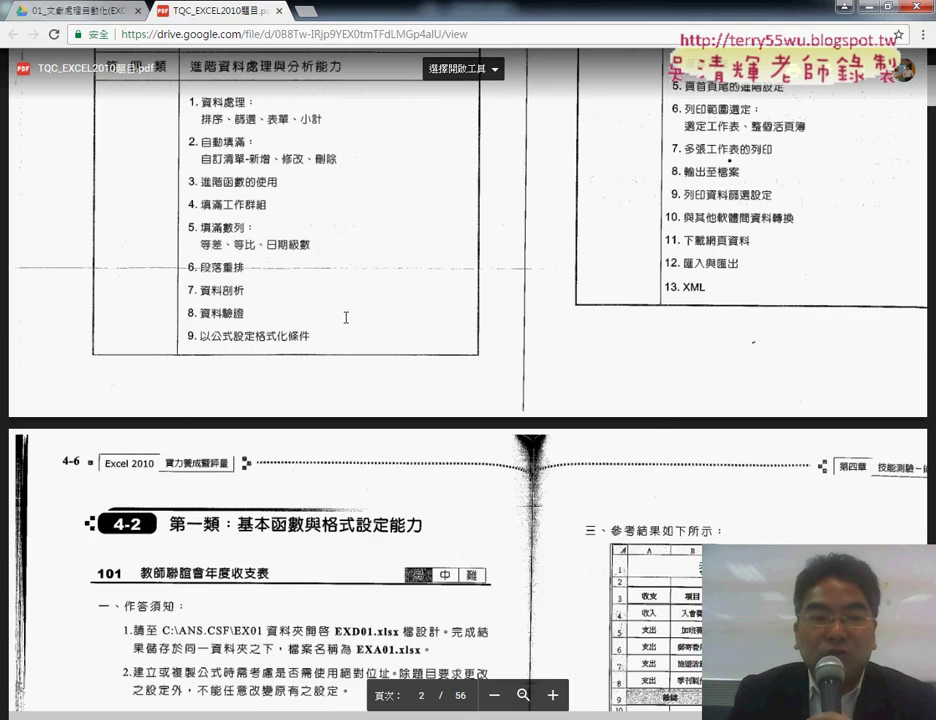
scroll(343, 312, down, 4)
scroll(346, 318, down, 3)
scroll(346, 318, down, 4)
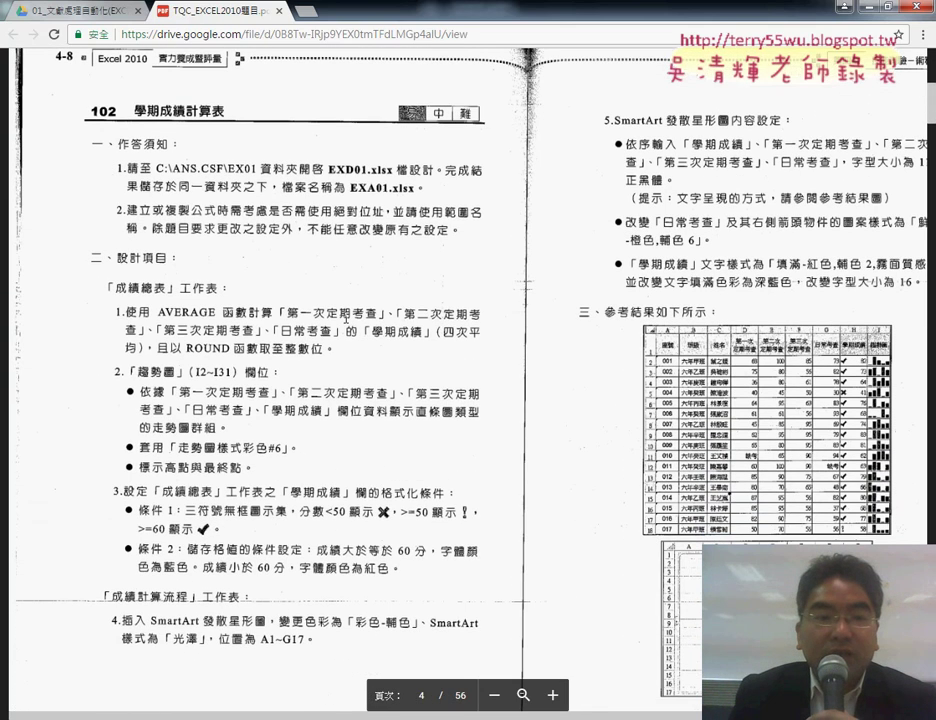
scroll(200, 280, down, 1)
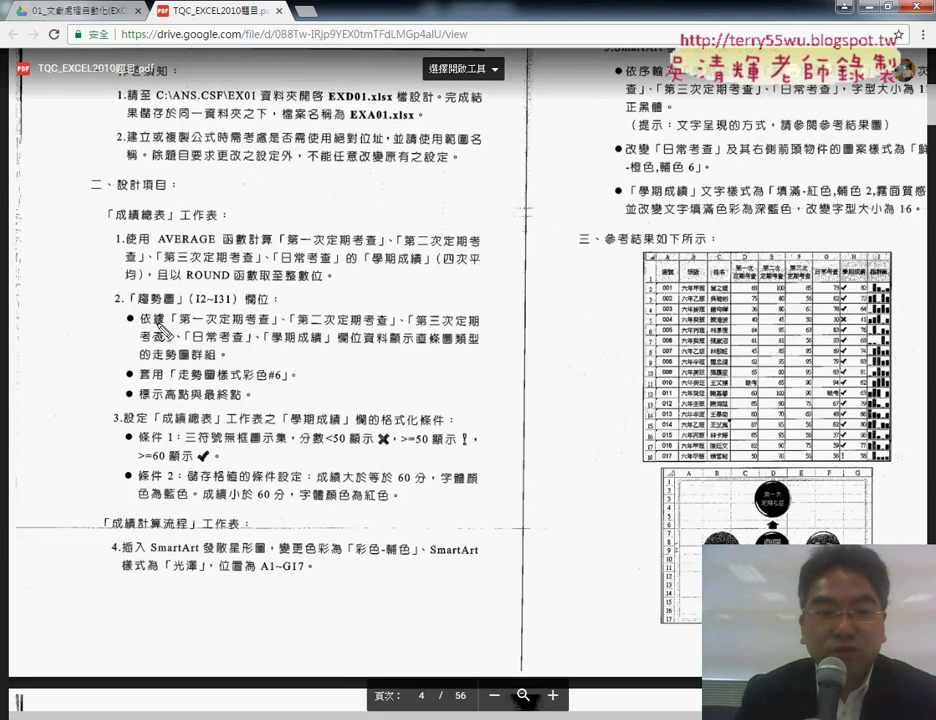
Mark the 趨勢圖 and 條件 1 requirements, then return to workbook 102 in Excel
drag(132, 310, 182, 309)
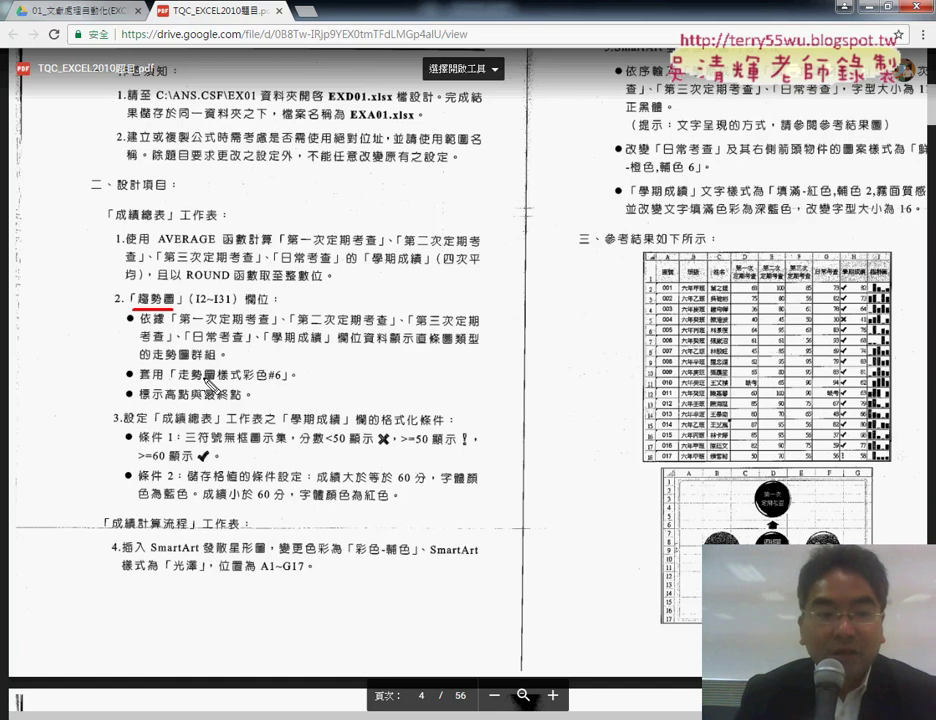
drag(134, 427, 191, 452)
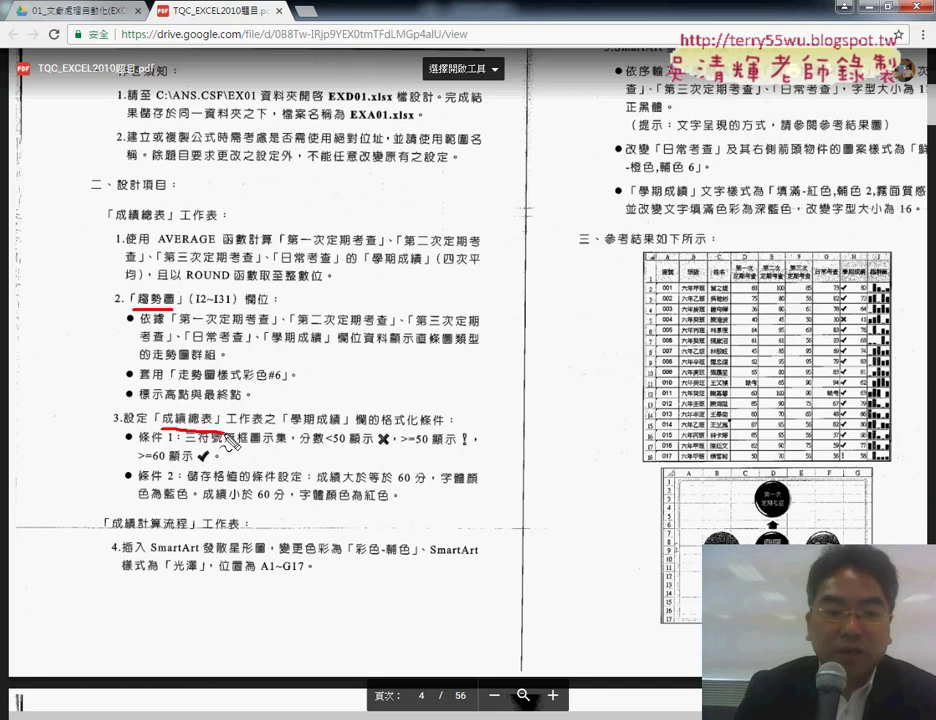
key(Escape)
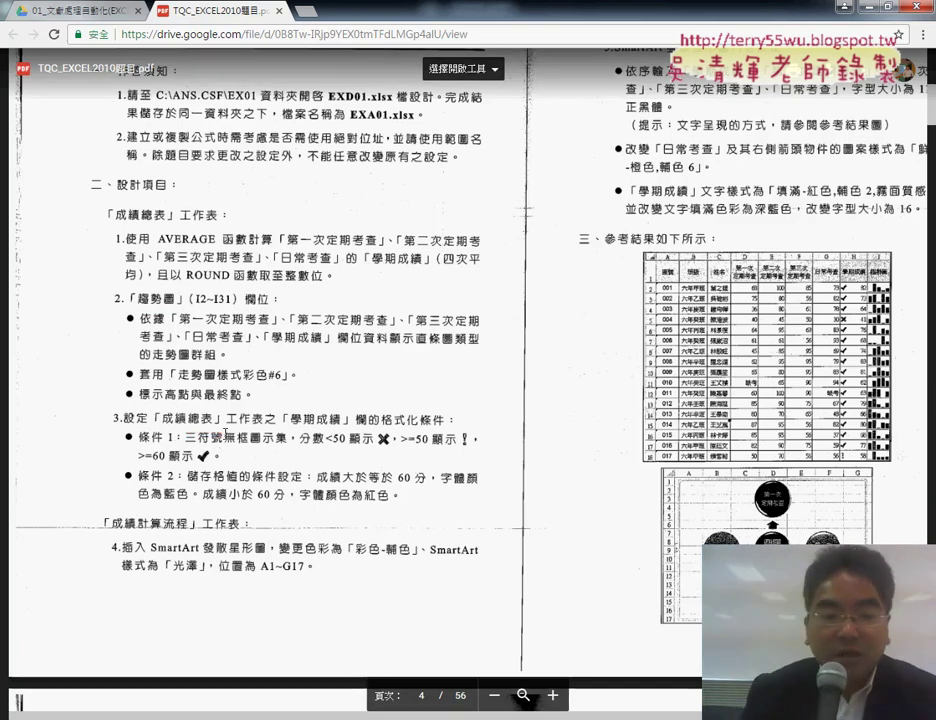
mouse_move(290, 712)
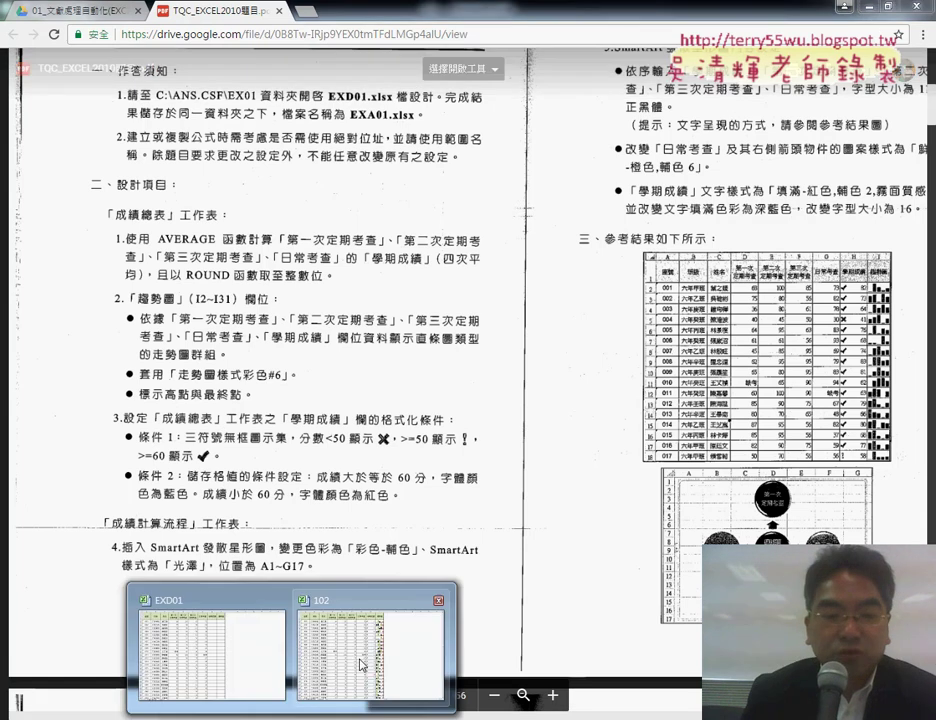
click(355, 672)
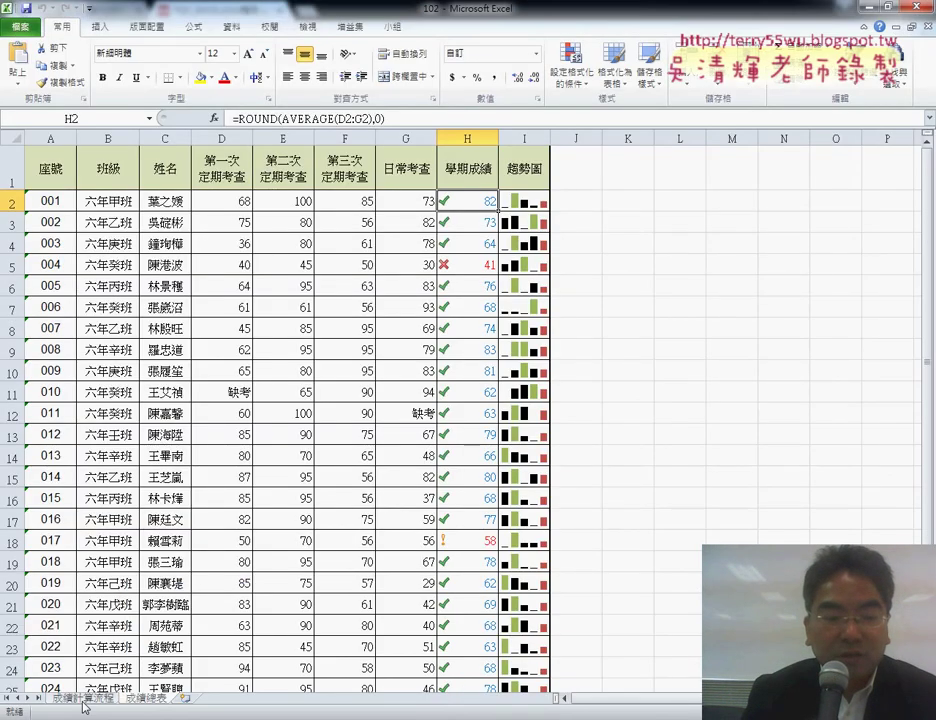
Show the 成績計算流程 sheet's diagram linking 學期成績 to 定期考查 and 日常考查
click(98, 700)
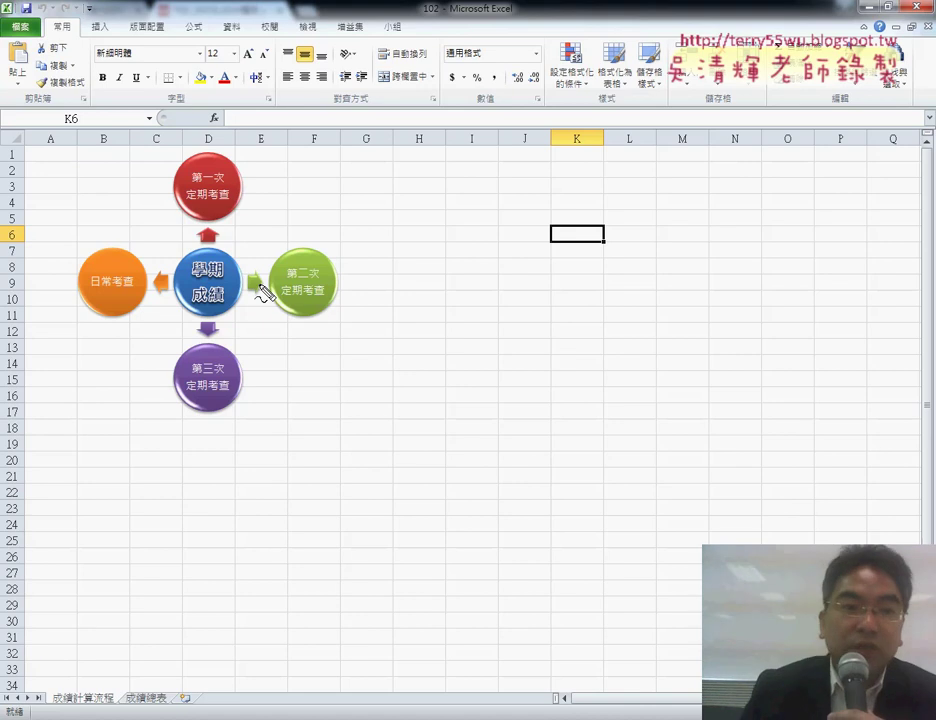
drag(100, 20, 99, 38)
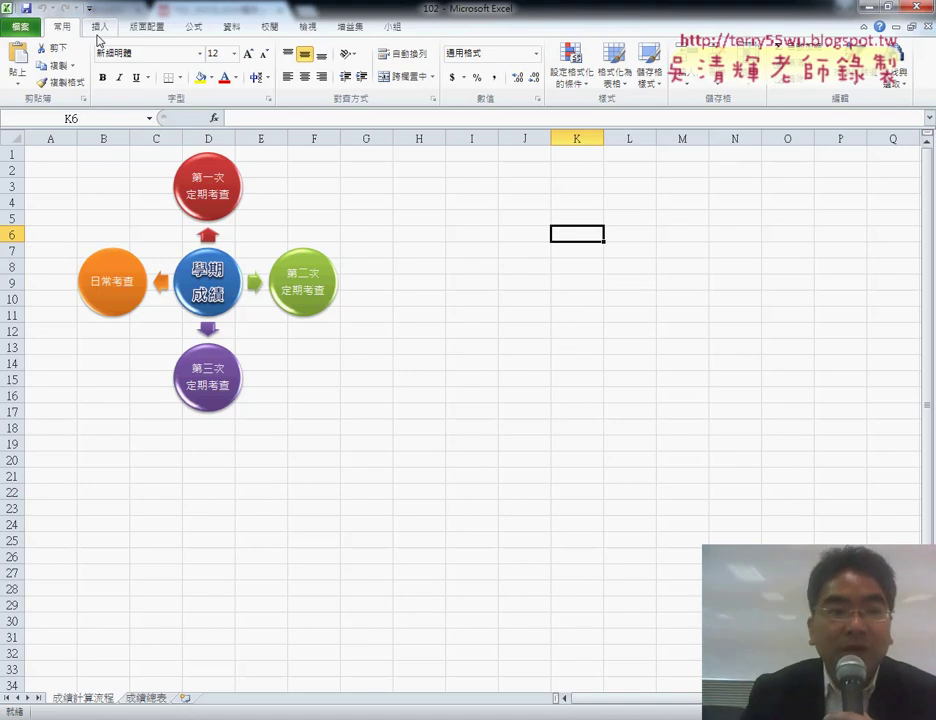
click(103, 29)
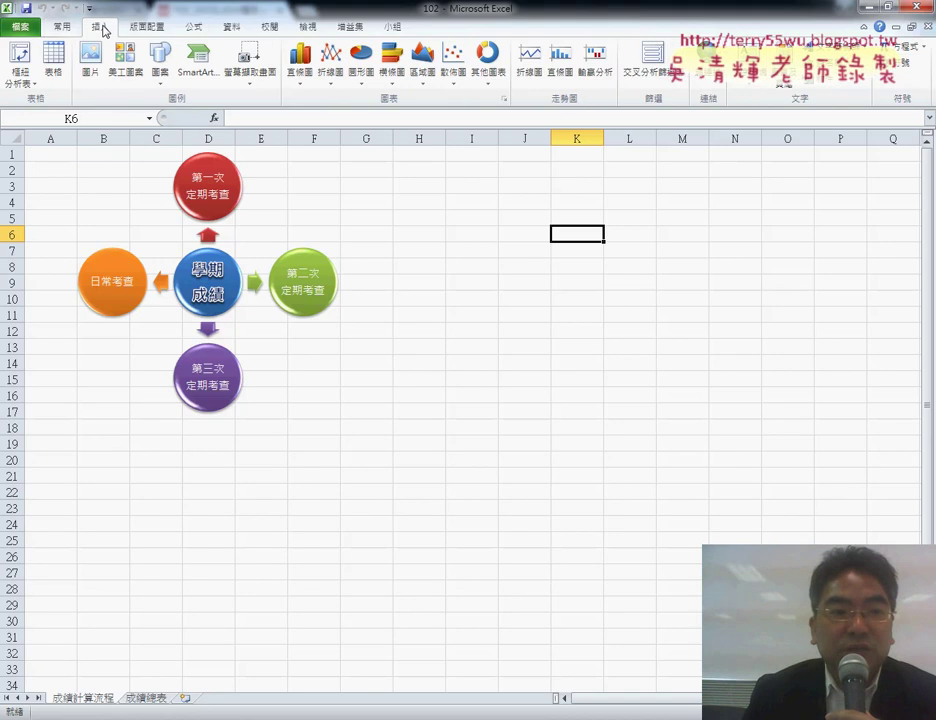
click(198, 62)
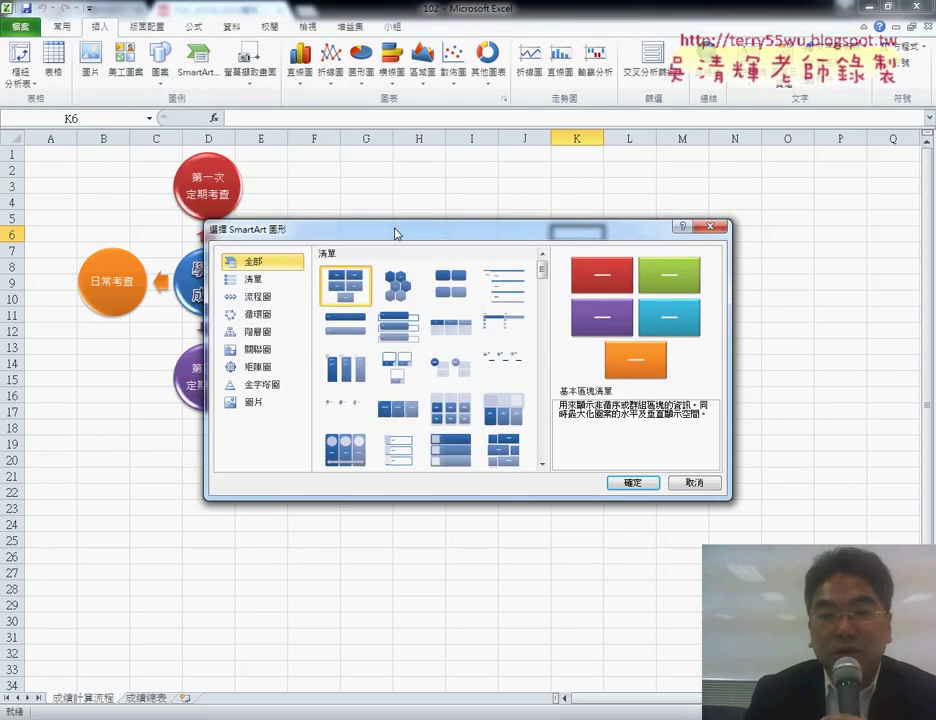
drag(396, 233, 536, 195)
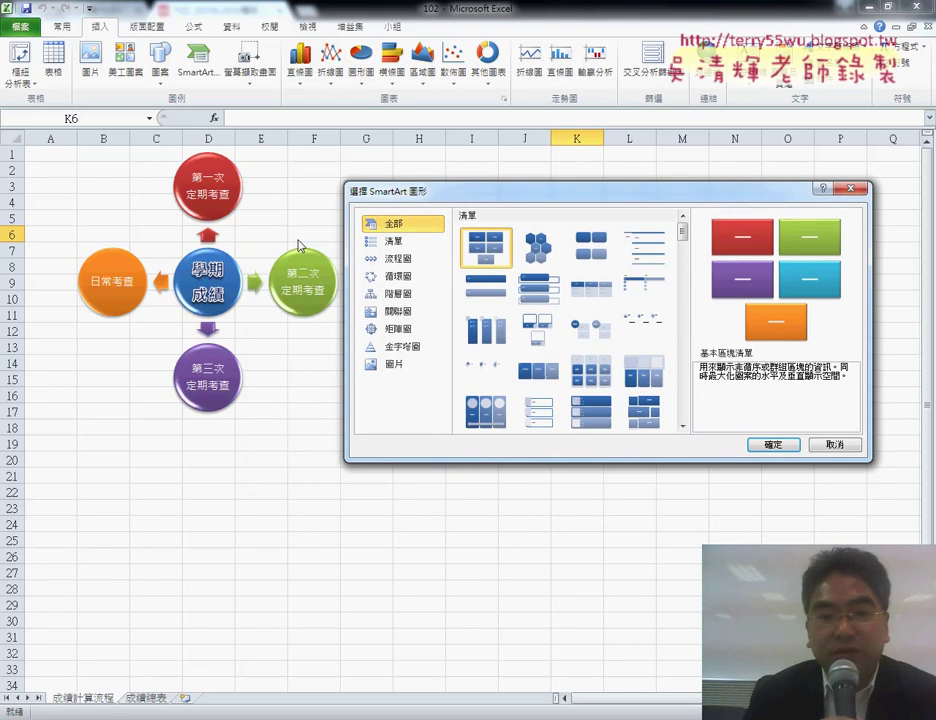
click(407, 279)
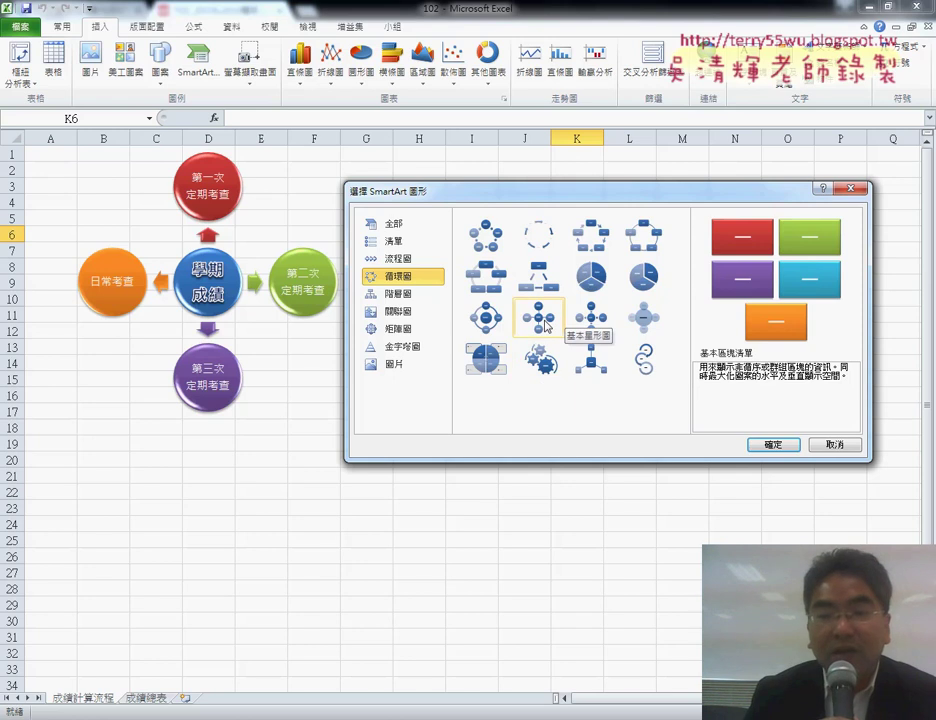
click(546, 325)
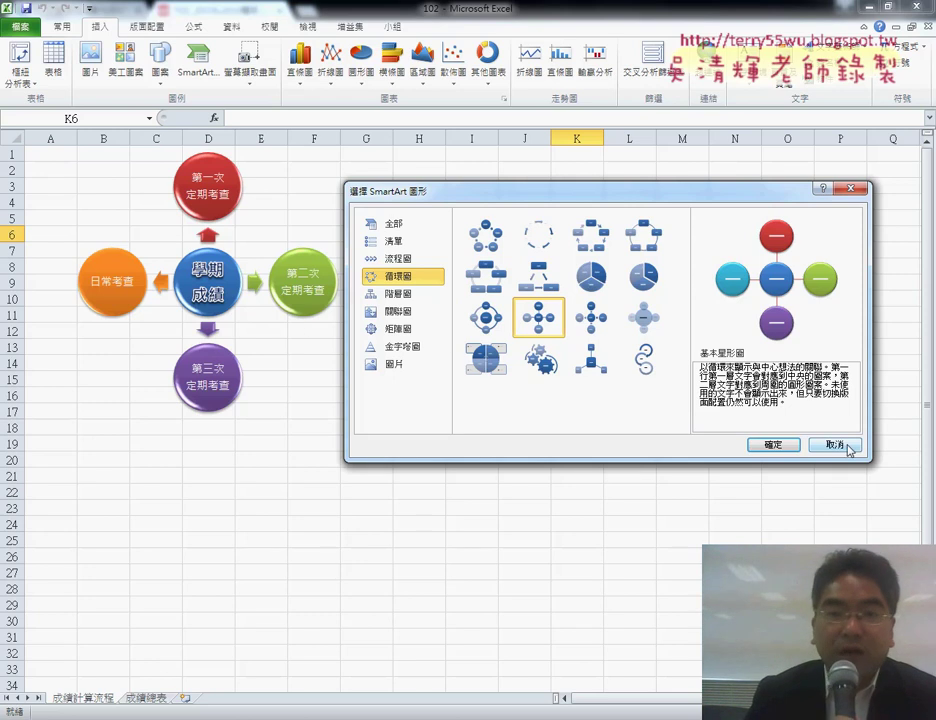
click(836, 445)
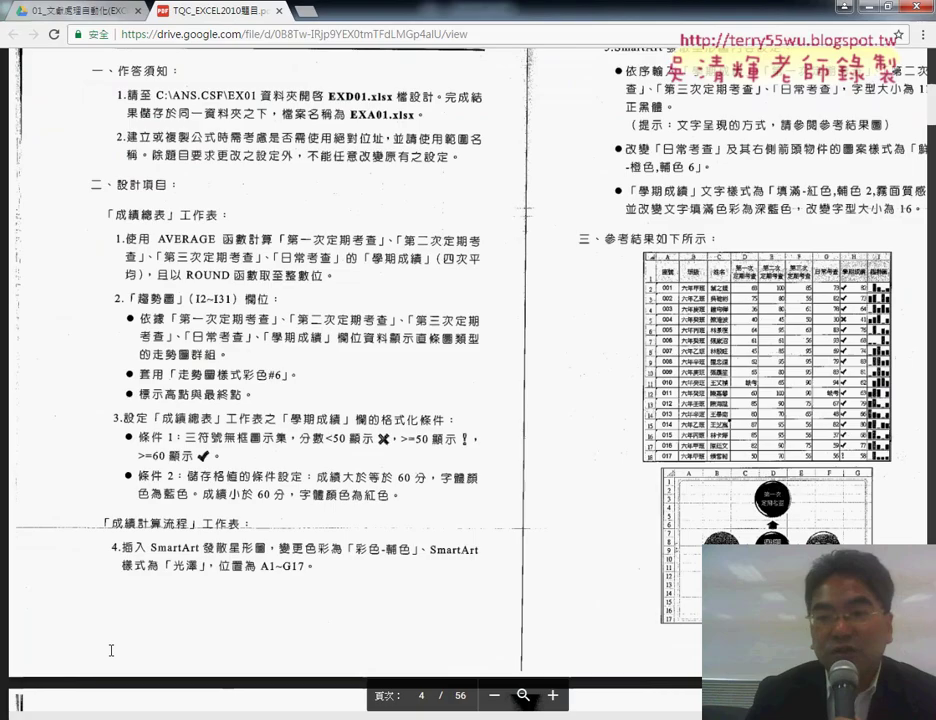
Highlight the AVERAGE and ROUND requirements in the exam PDF, then minimize it back to EXD01
click(155, 672)
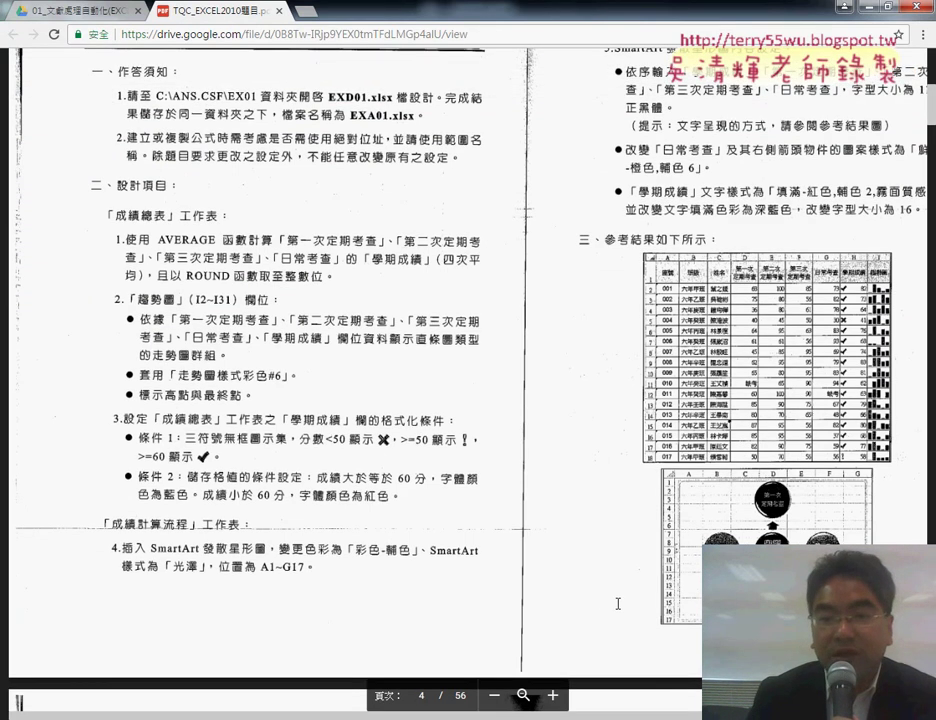
scroll(618, 603, up, 1)
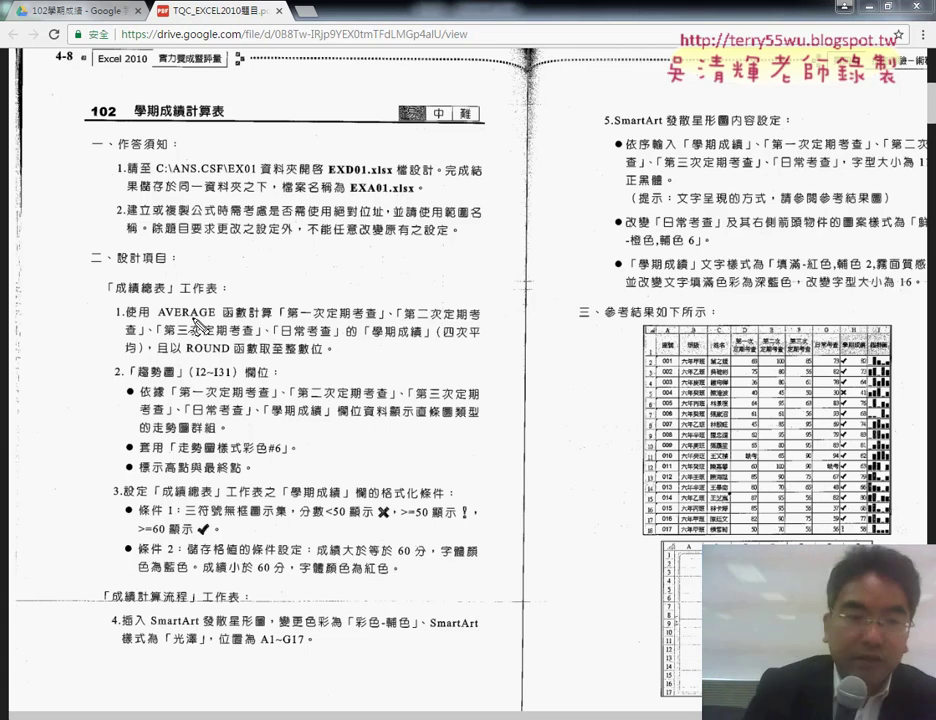
drag(157, 321, 246, 331)
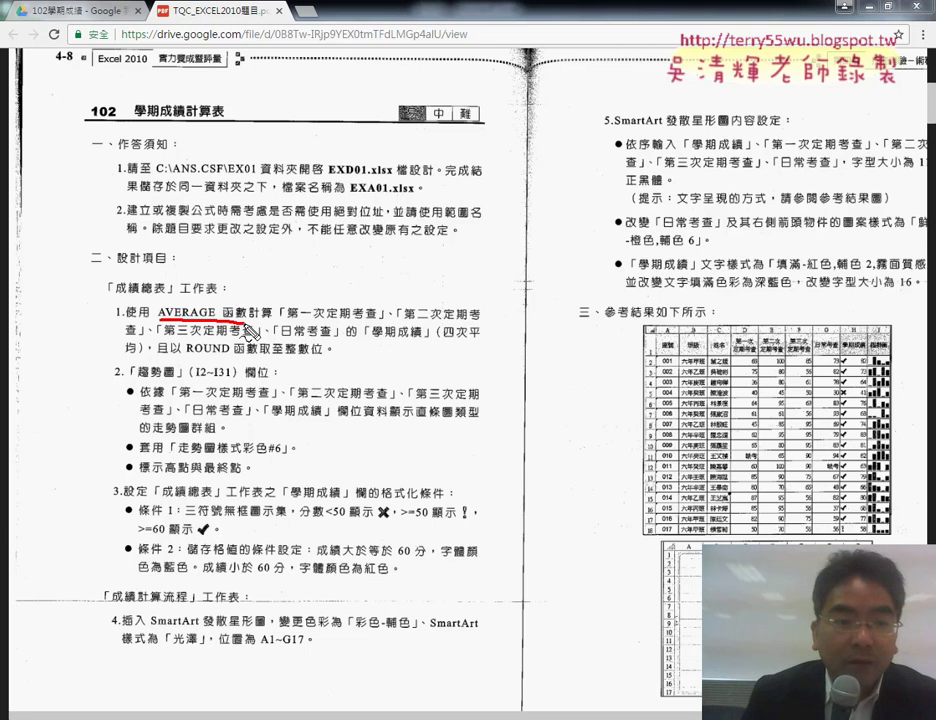
drag(186, 354, 326, 357)
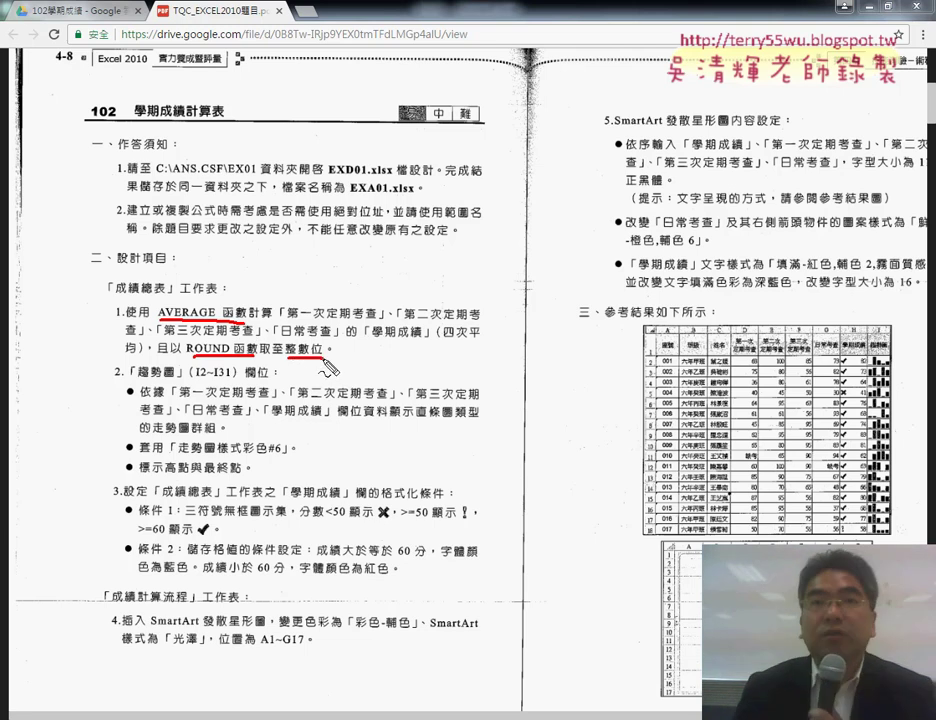
key(Escape)
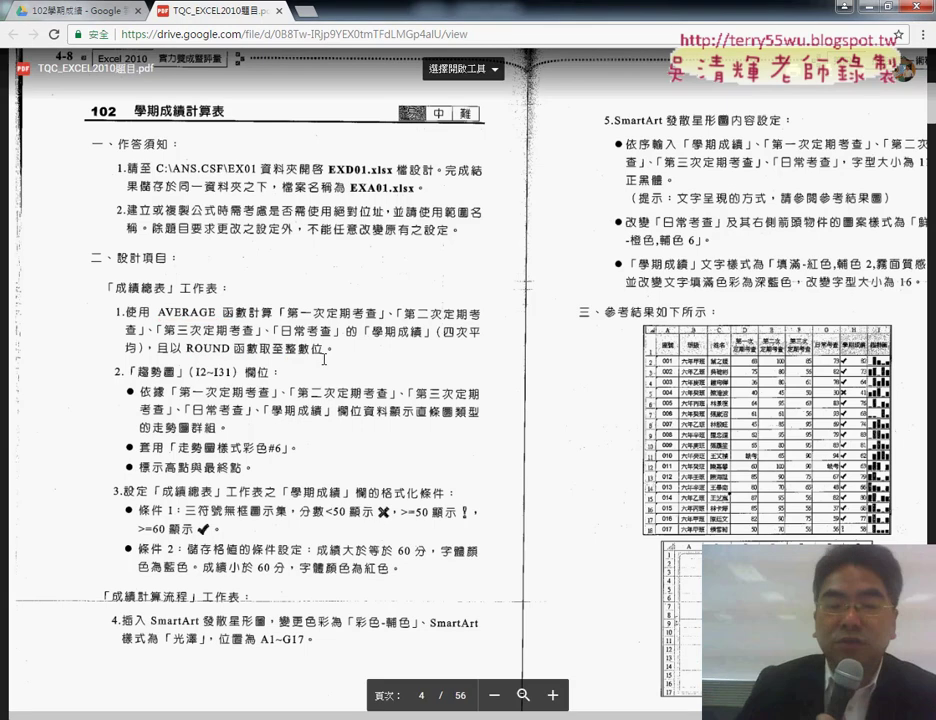
click(871, 9)
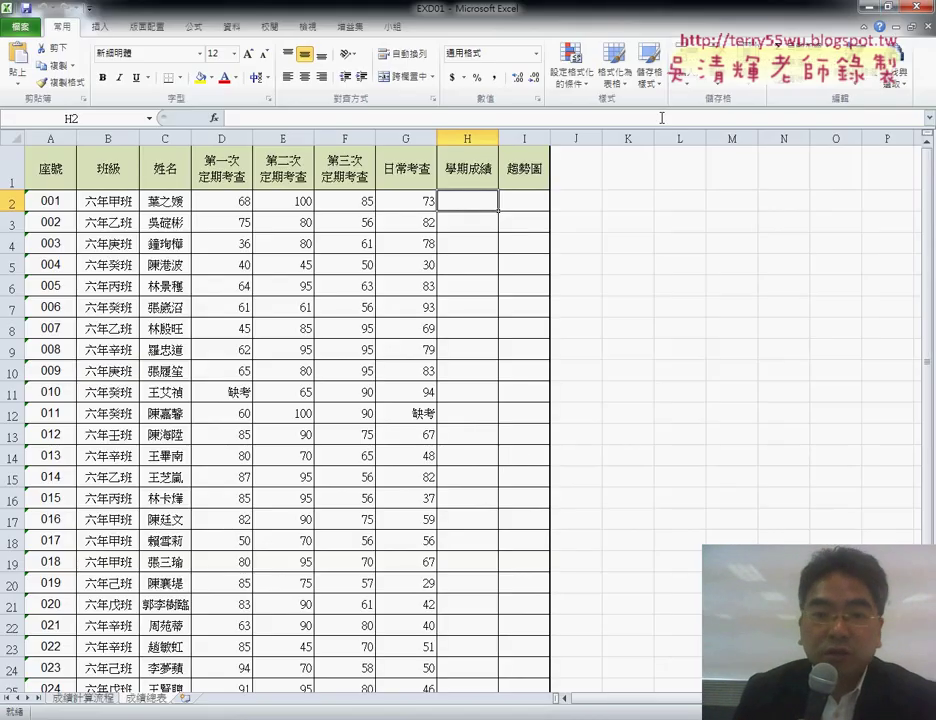
Enter =AVERAGE(D2:G2) in H2 using the Statistical category of Insert Function
click(218, 119)
drag(594, 237, 338, 184)
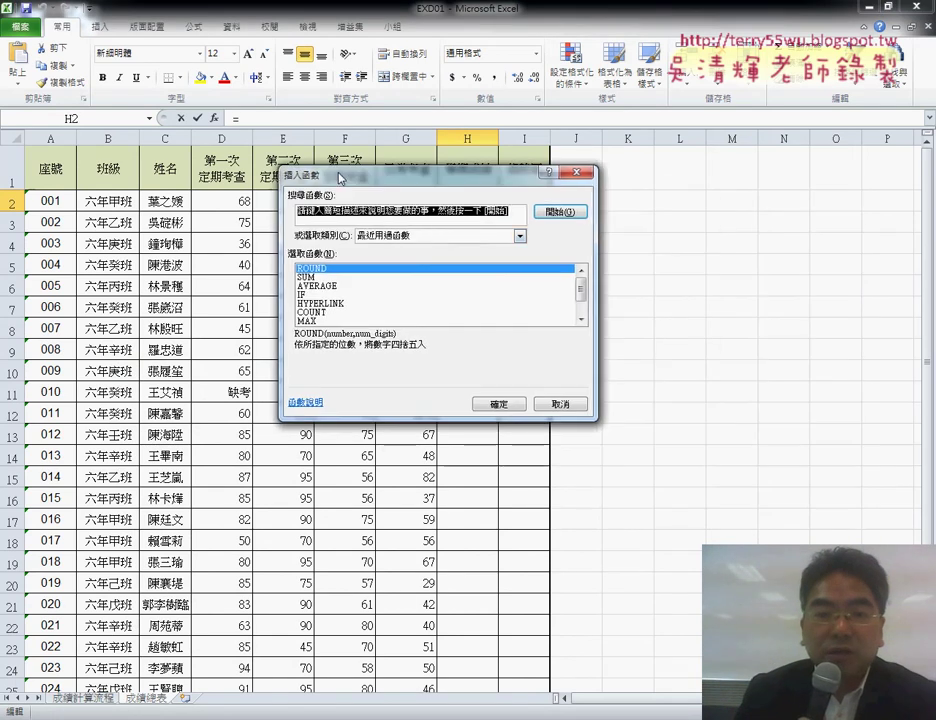
click(419, 240)
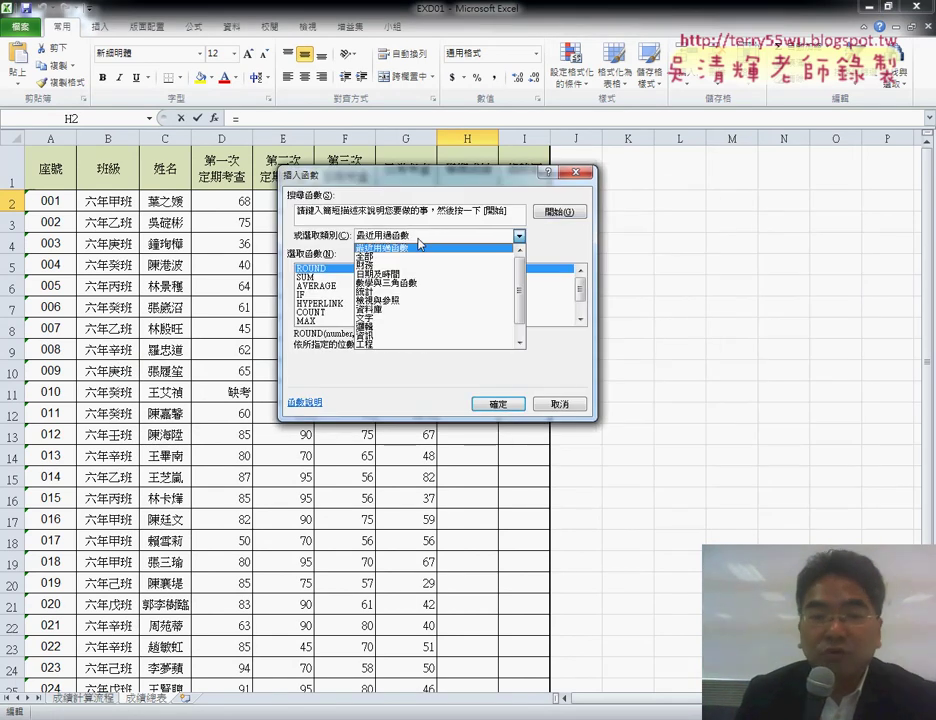
click(420, 292)
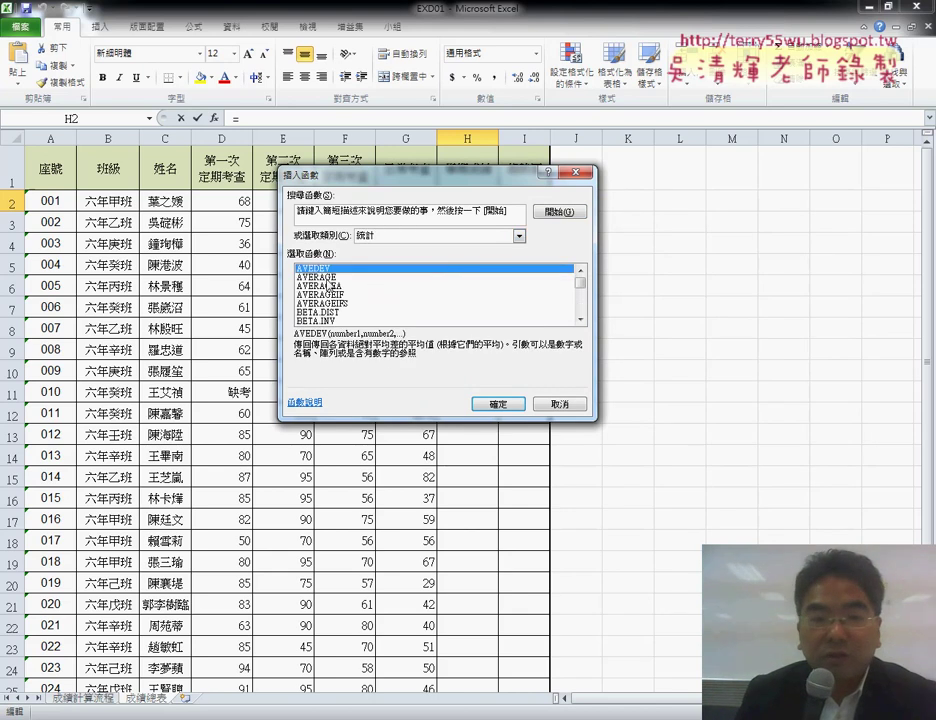
click(338, 278)
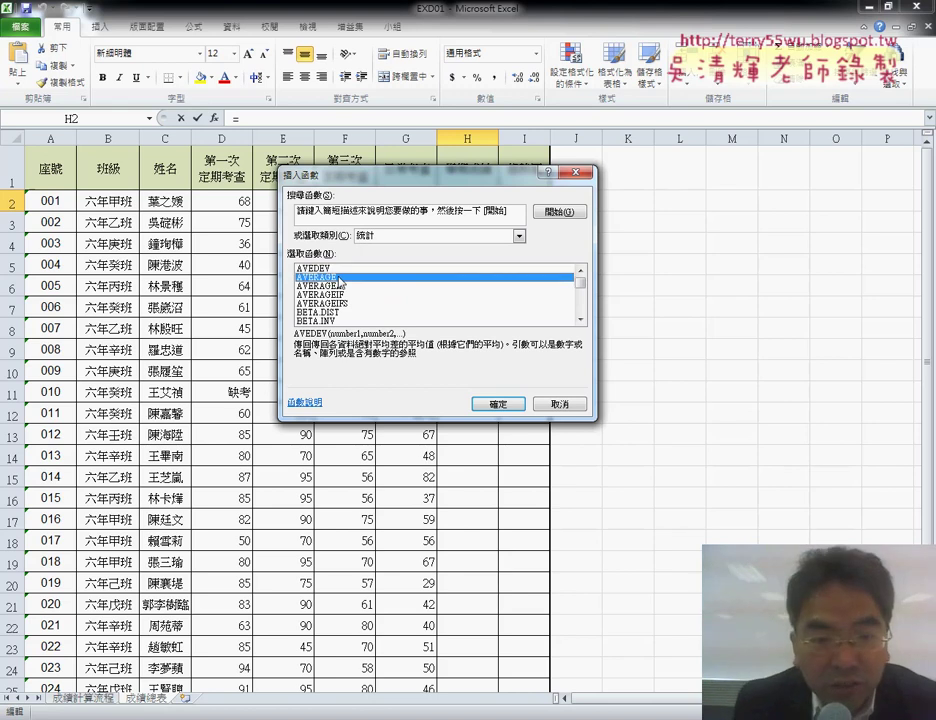
click(500, 404)
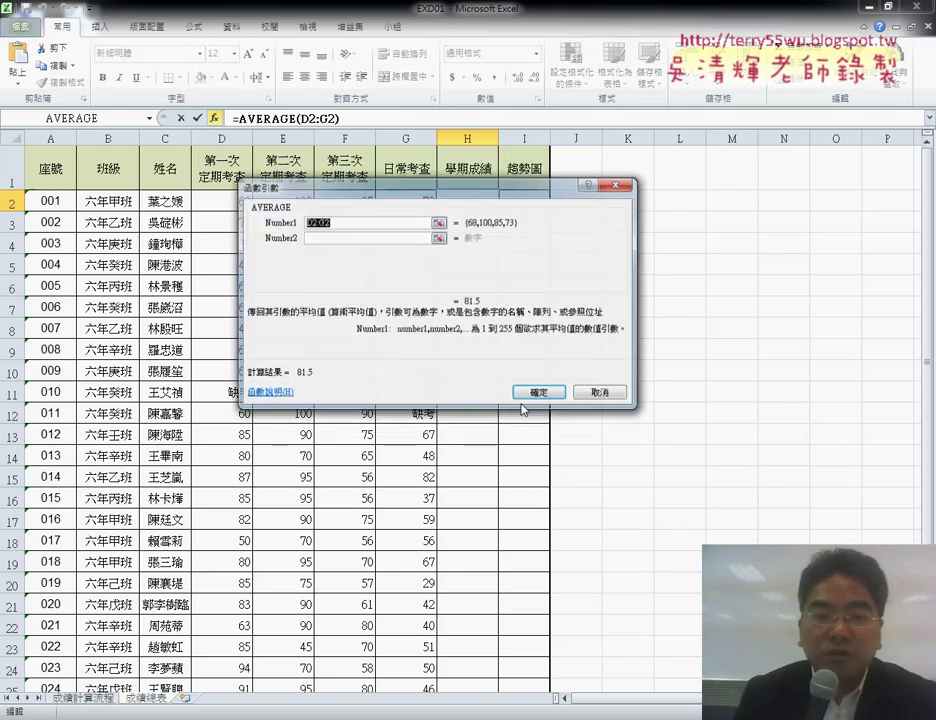
drag(440, 191, 436, 328)
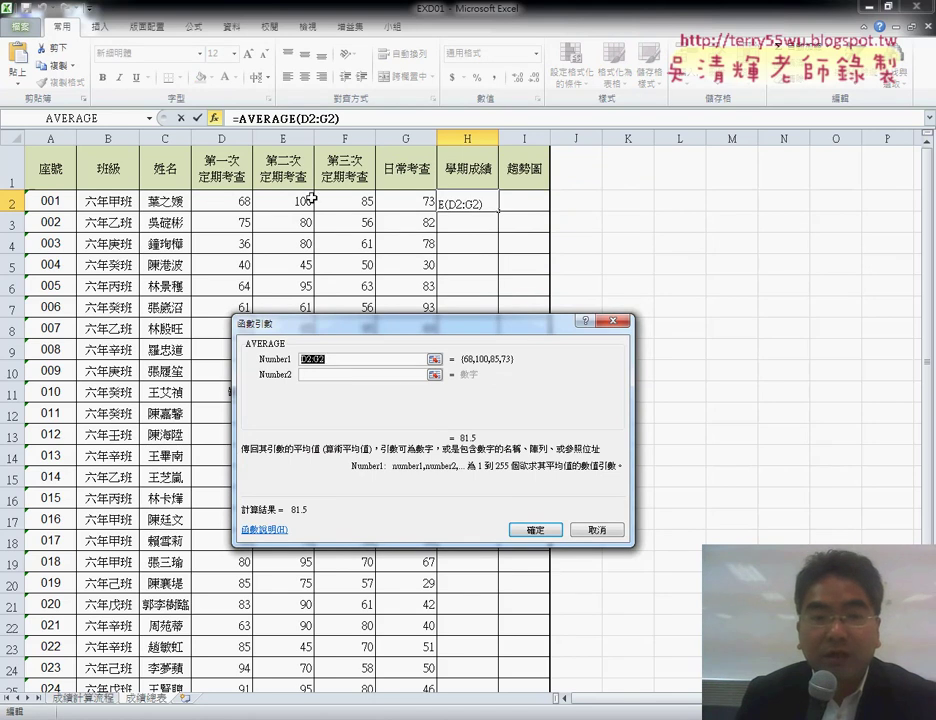
drag(225, 201, 405, 201)
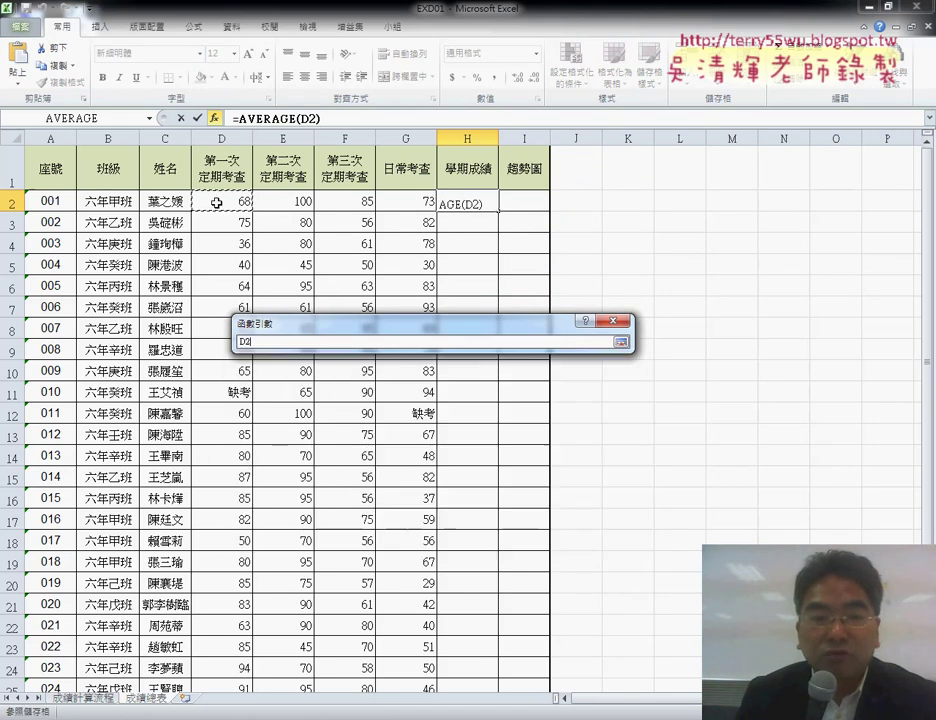
double_click(315, 358)
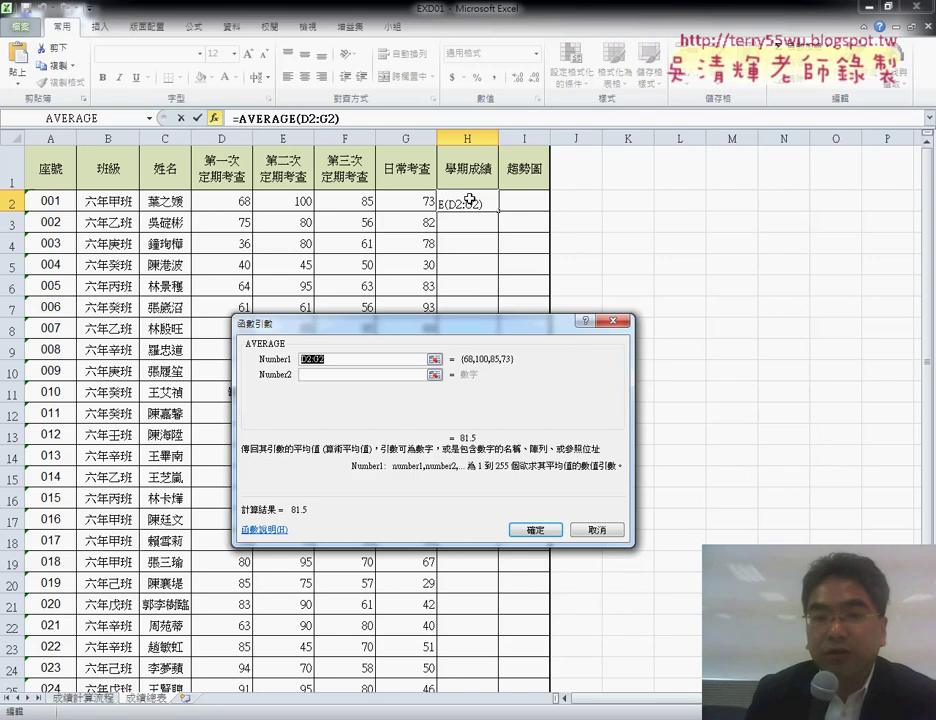
click(540, 528)
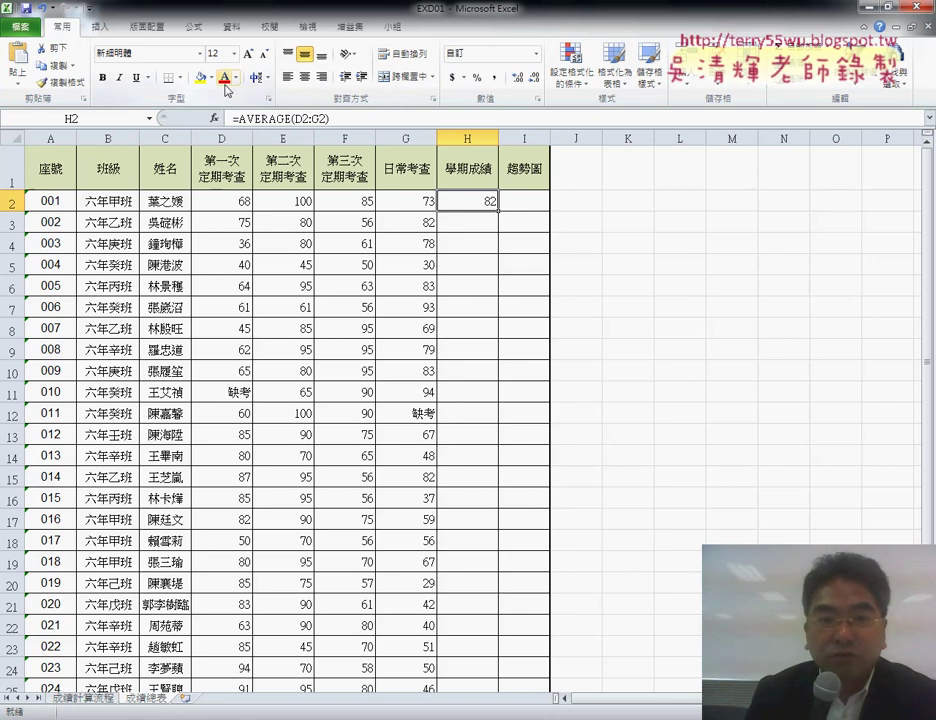
Show H2 with one decimal place (81.5), undoing a trial fill-down of column H
click(519, 80)
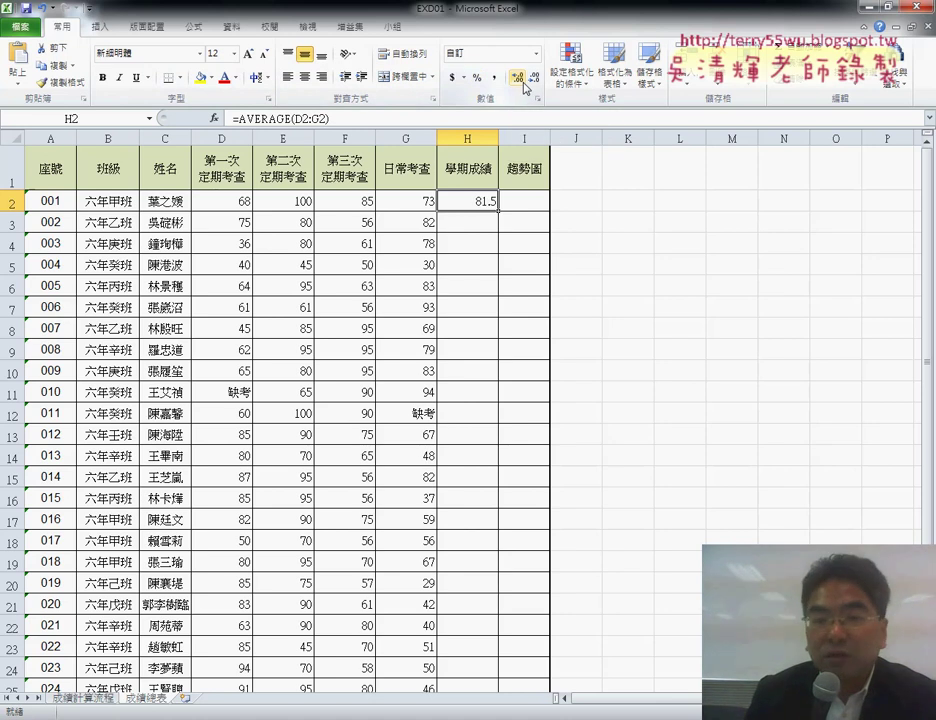
double_click(498, 211)
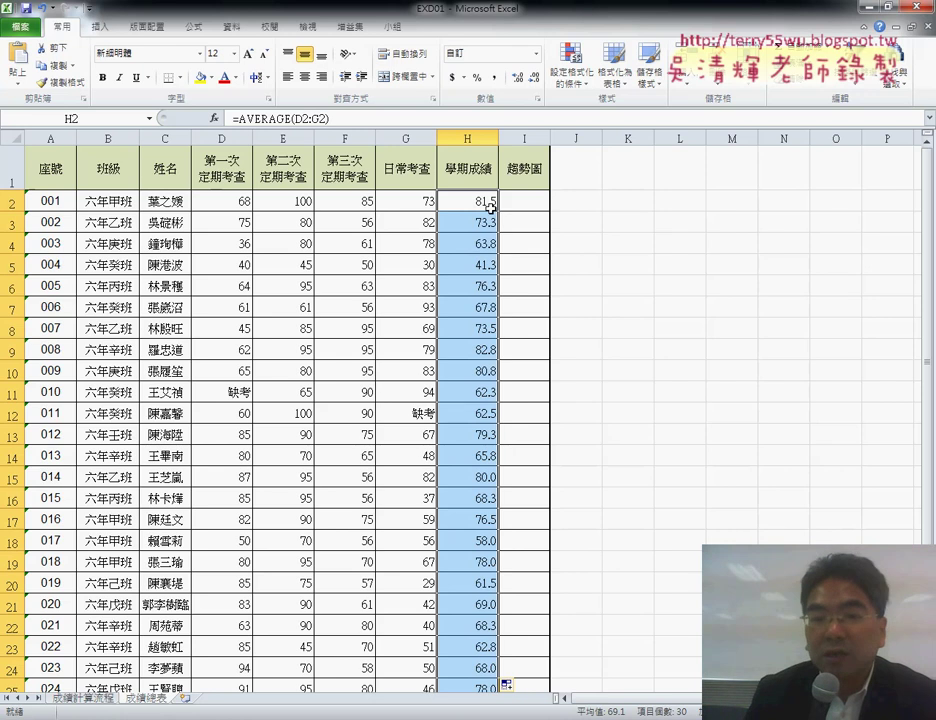
key(ctrl+z)
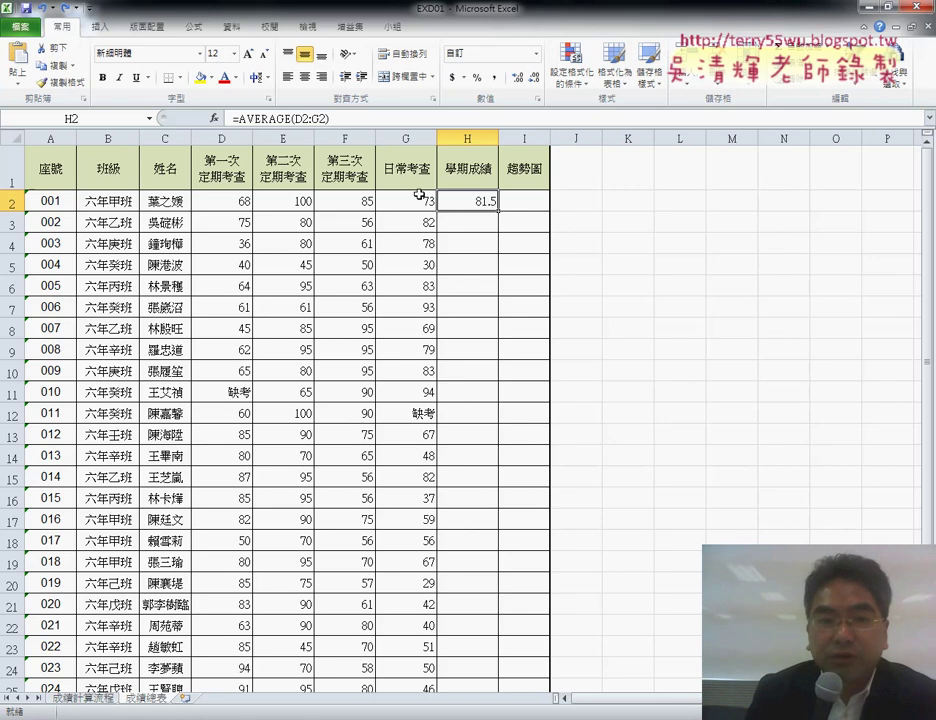
Cut AVERAGE(D2:G2) out of H2's formula in the formula bar
drag(236, 118, 356, 118)
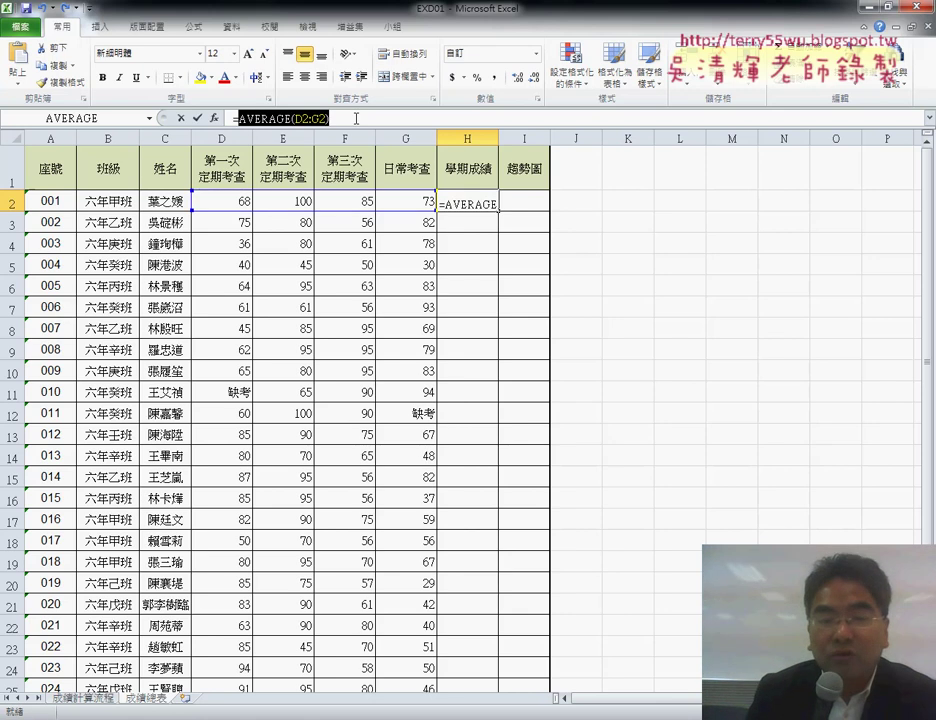
right_click(317, 121)
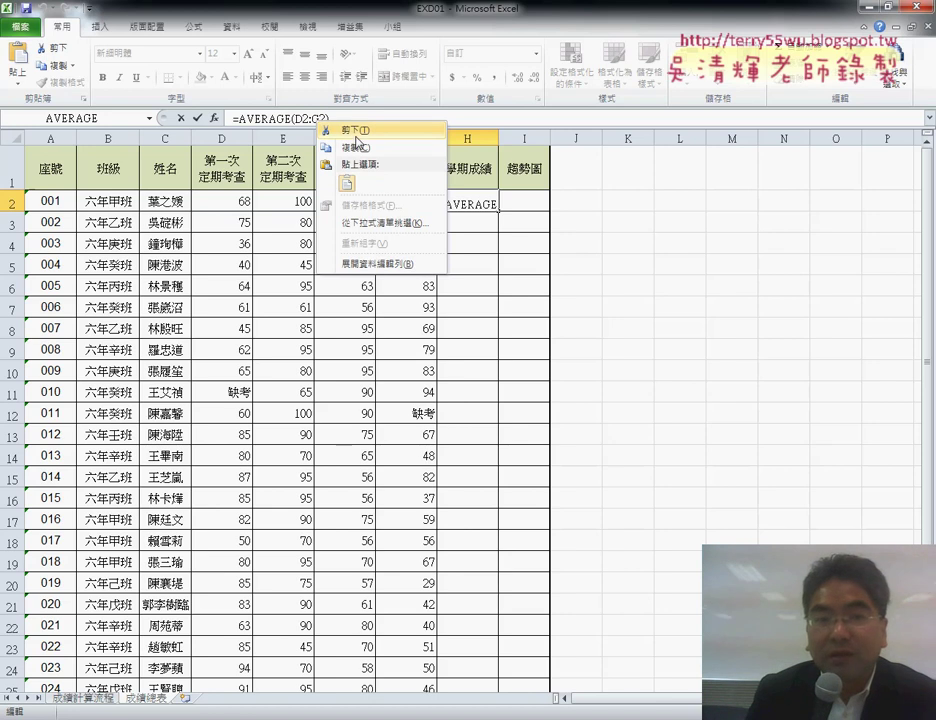
click(350, 130)
Insert the ROUND function from the Math & Trig category into H2, comparing ROUNDUP and ROUNDDOWN
click(213, 119)
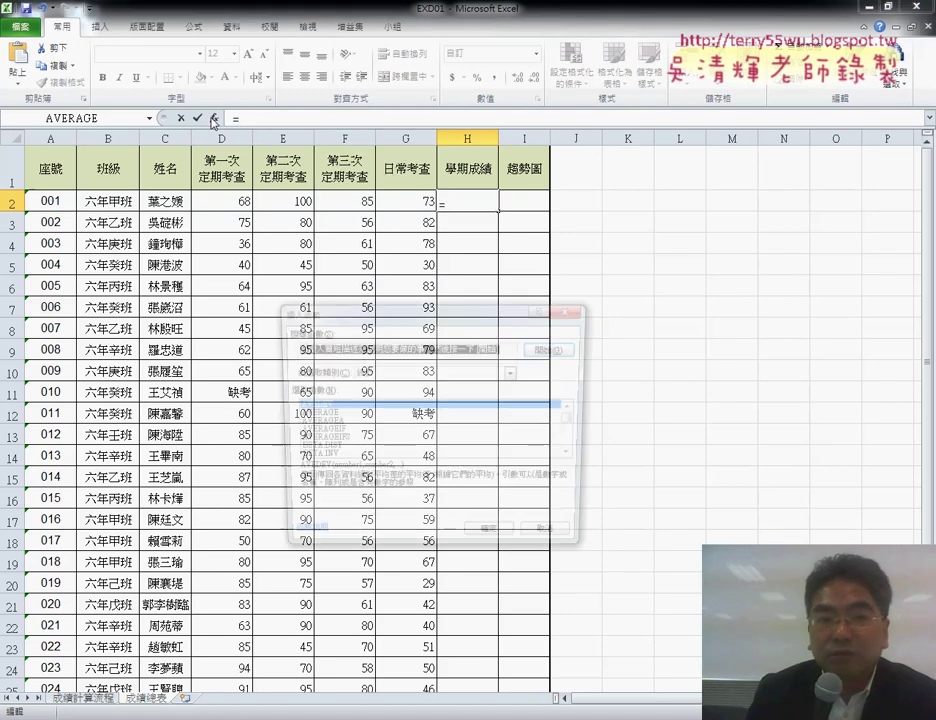
drag(408, 312, 411, 237)
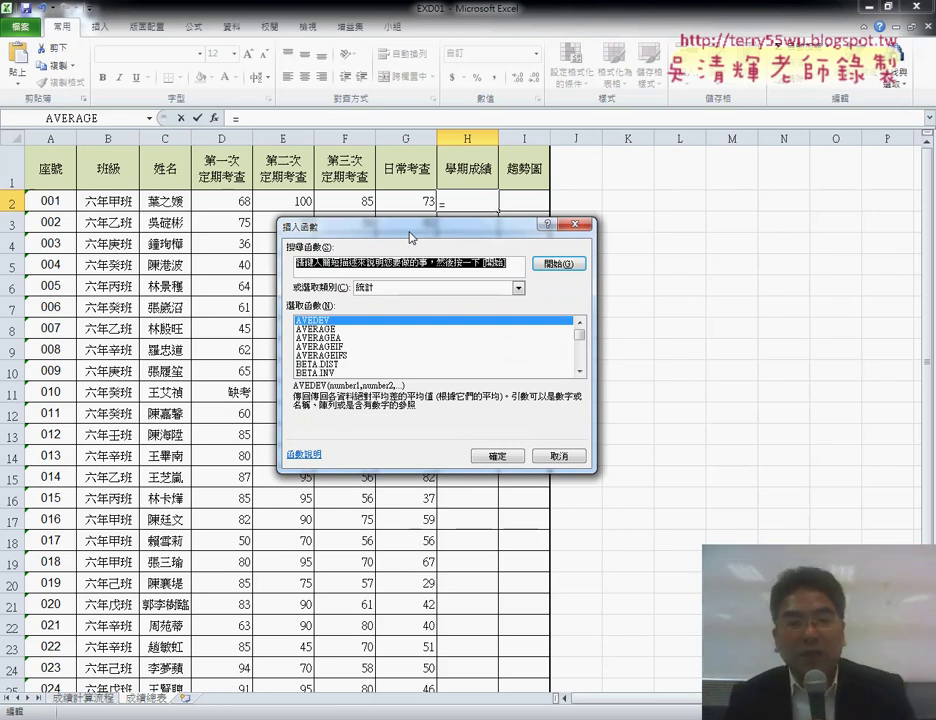
click(430, 292)
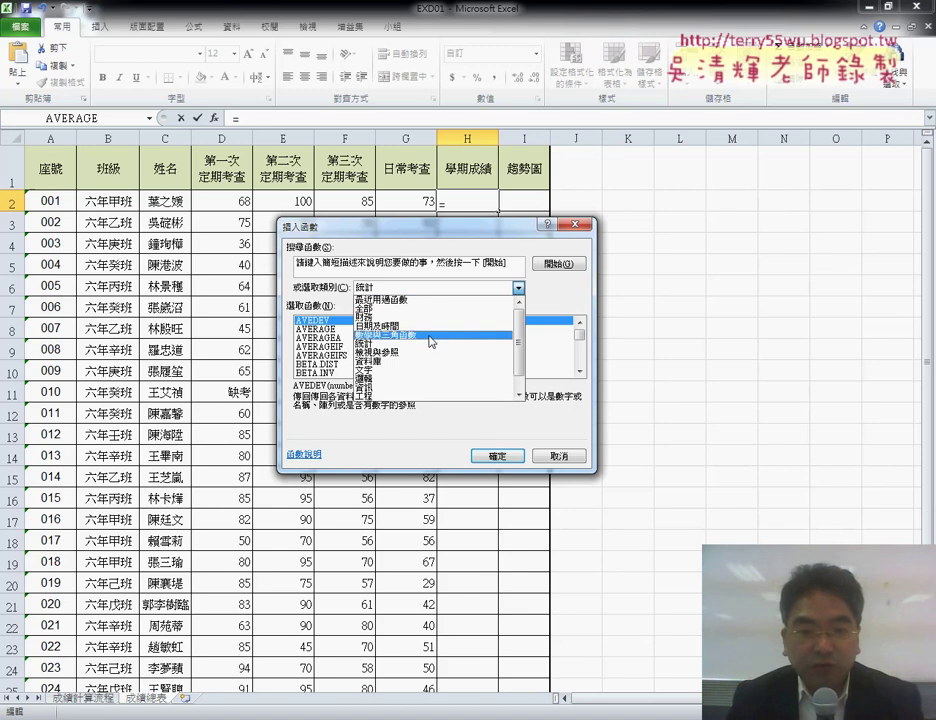
click(430, 336)
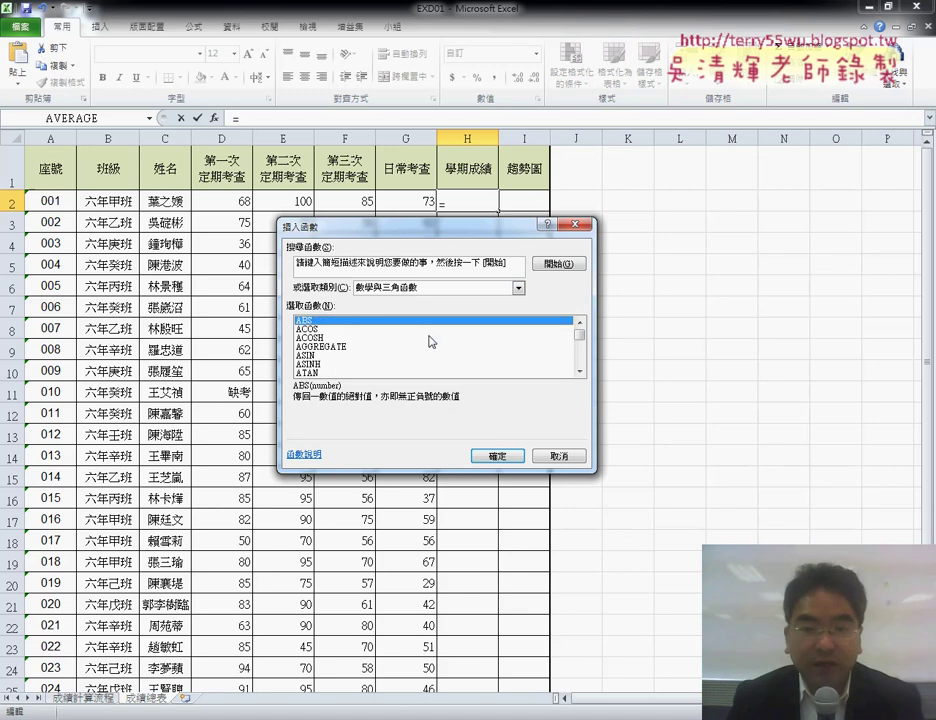
click(581, 365)
click(581, 365)
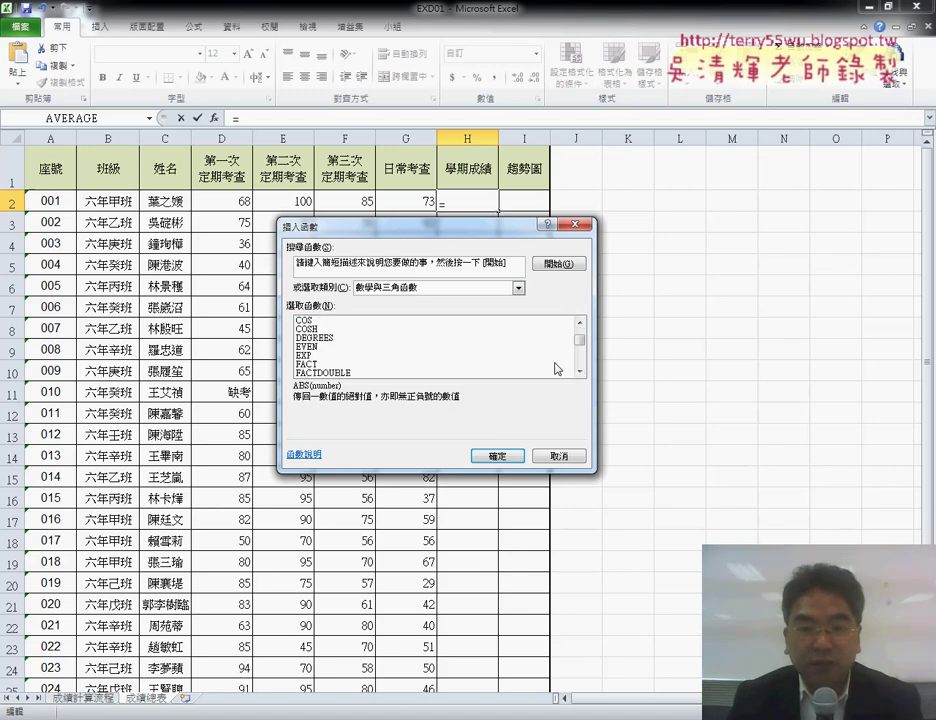
drag(581, 372, 581, 372)
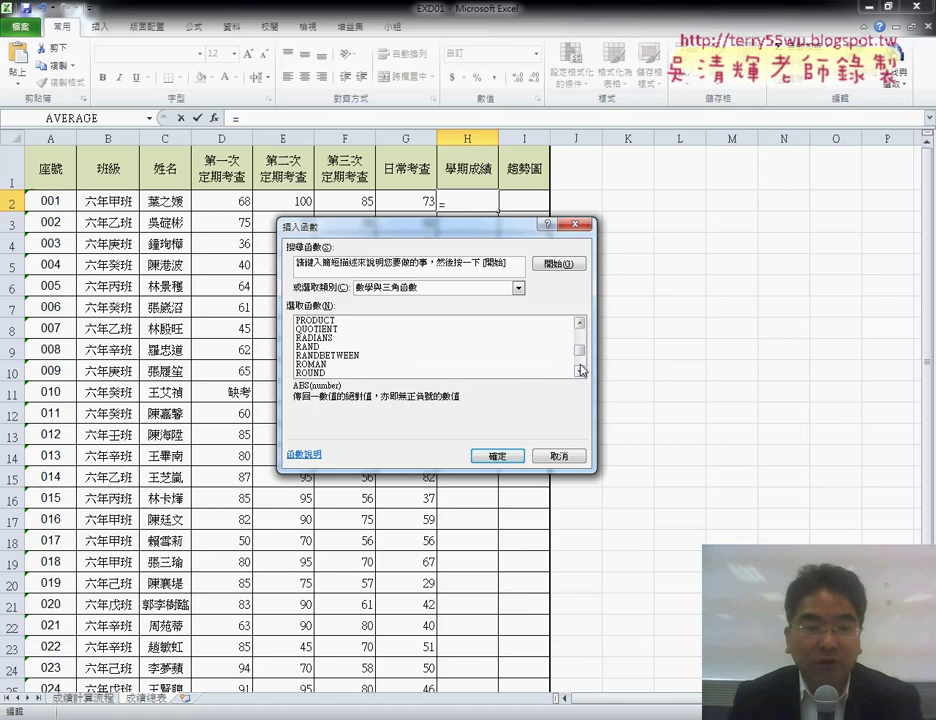
click(336, 321)
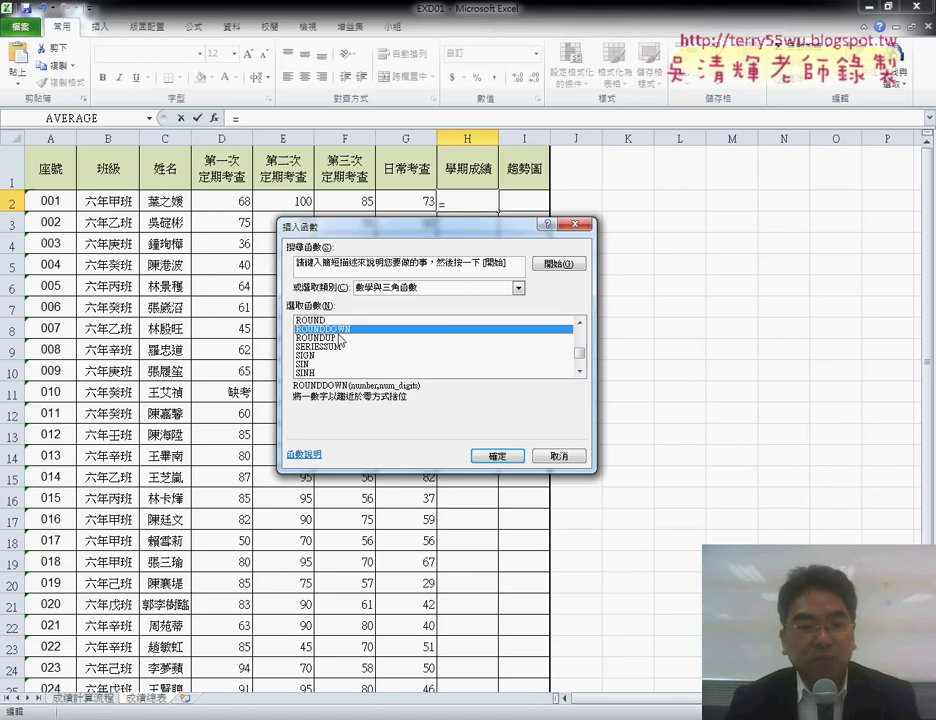
click(340, 339)
click(344, 329)
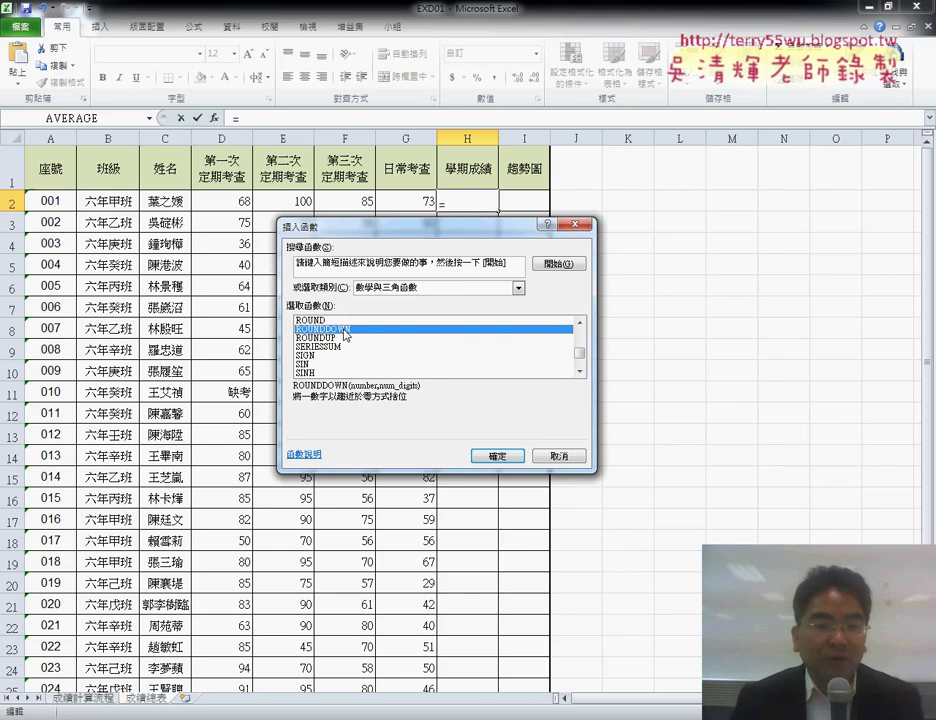
click(353, 339)
click(355, 321)
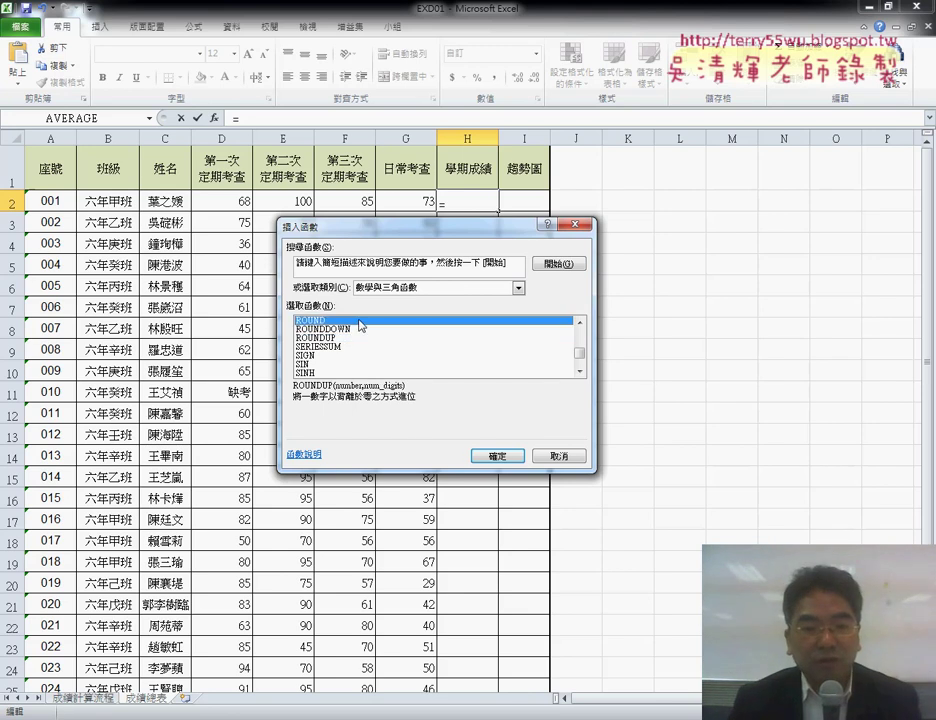
click(503, 454)
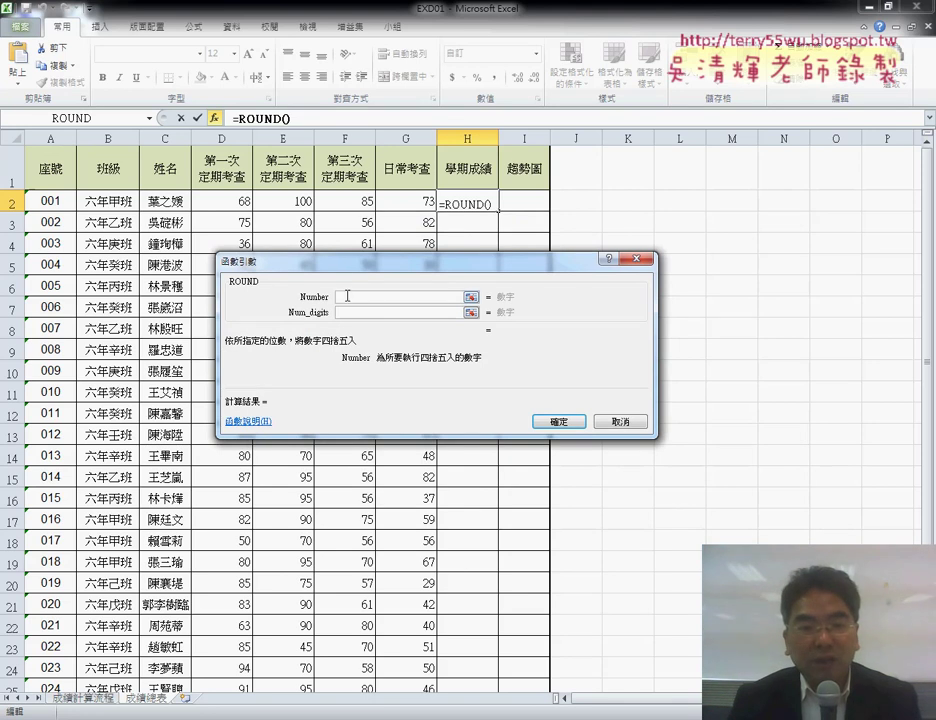
Paste AVERAGE(D2:G2) as ROUND's Number and set Num_digits to 0, previewing 82
right_click(347, 296)
click(420, 355)
drag(412, 298, 341, 296)
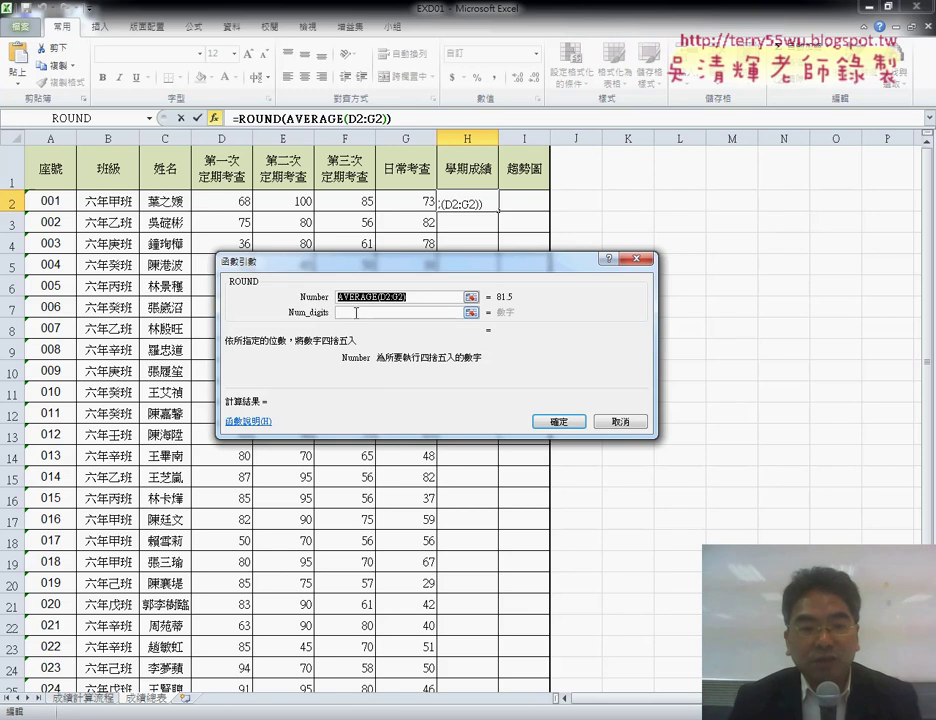
click(352, 313)
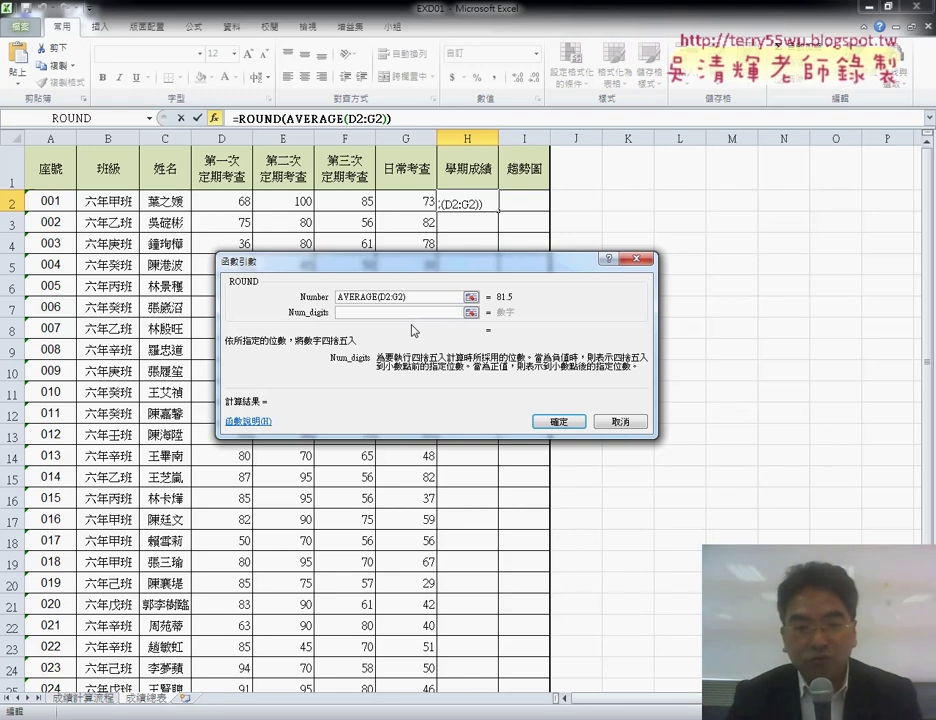
text(0)
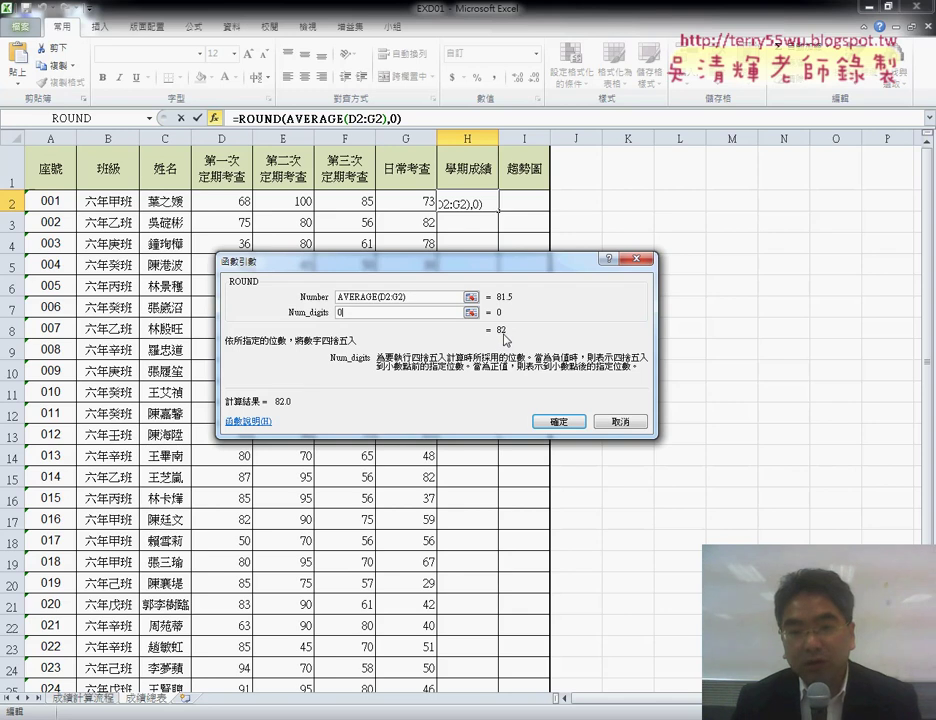
Enter =ROUND(AVERAGE(D2:G2),0) in H2, fill it down column H, and show whole numbers
click(558, 420)
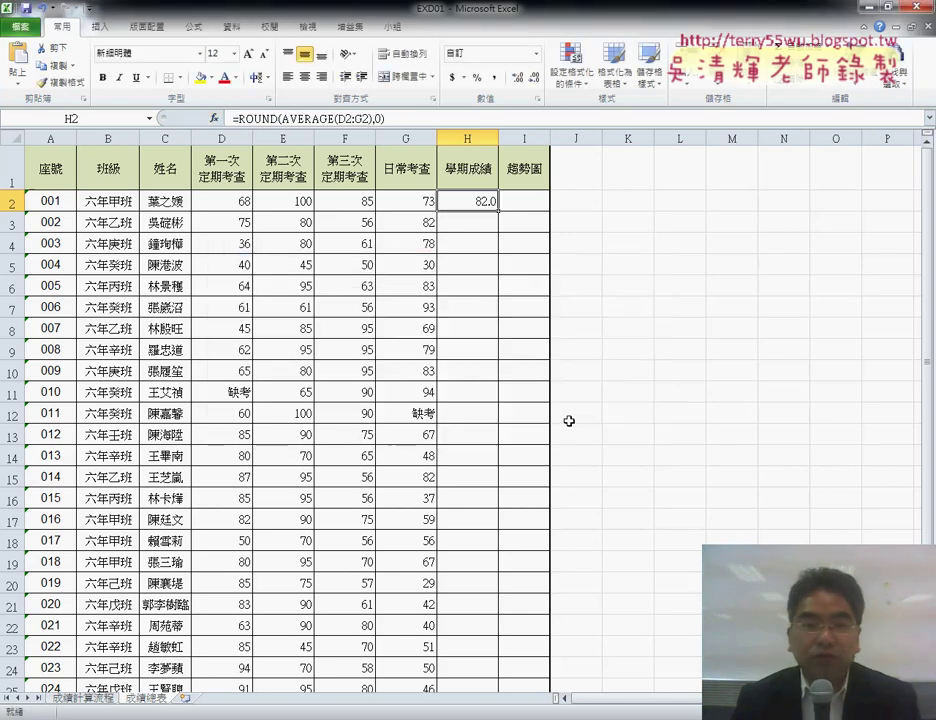
double_click(498, 211)
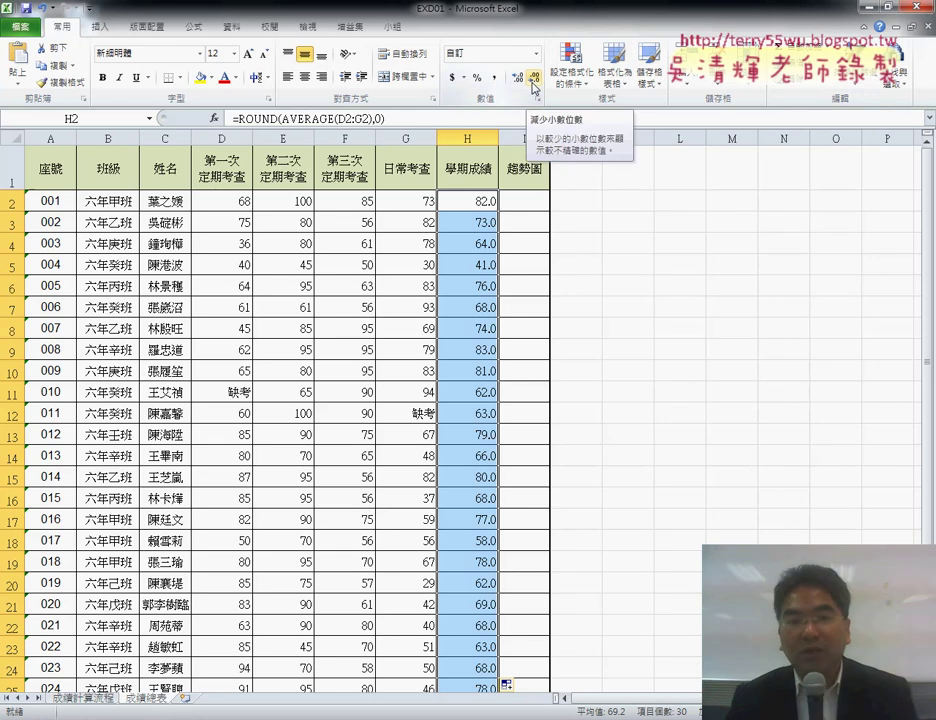
click(533, 80)
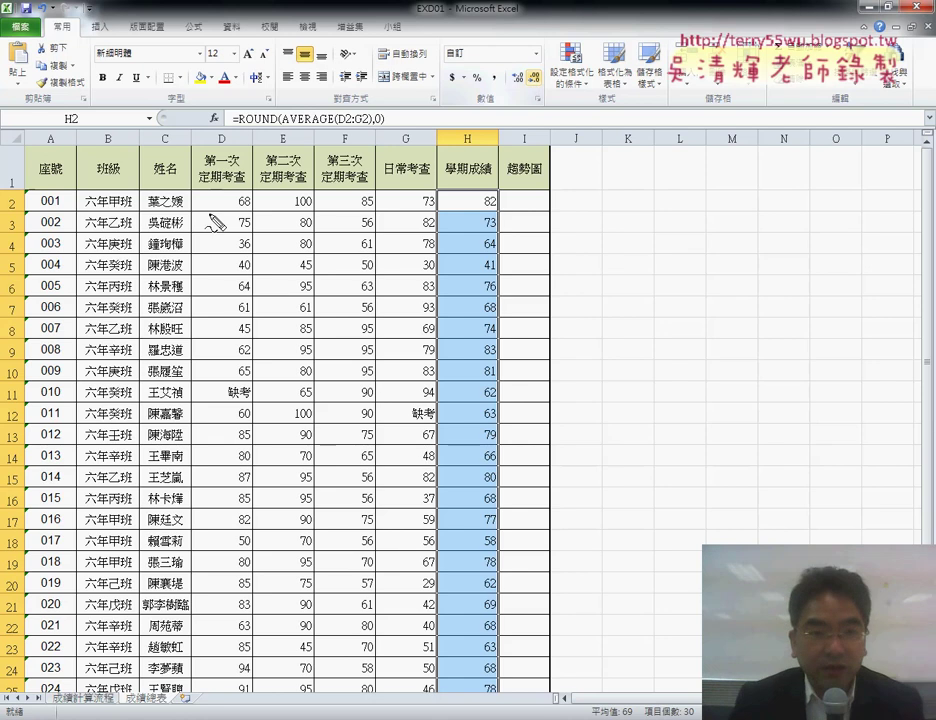
Highlight the AVERAGE(D2:G2) part of the formula bar, then switch to the exam PDF
drag(283, 130, 358, 130)
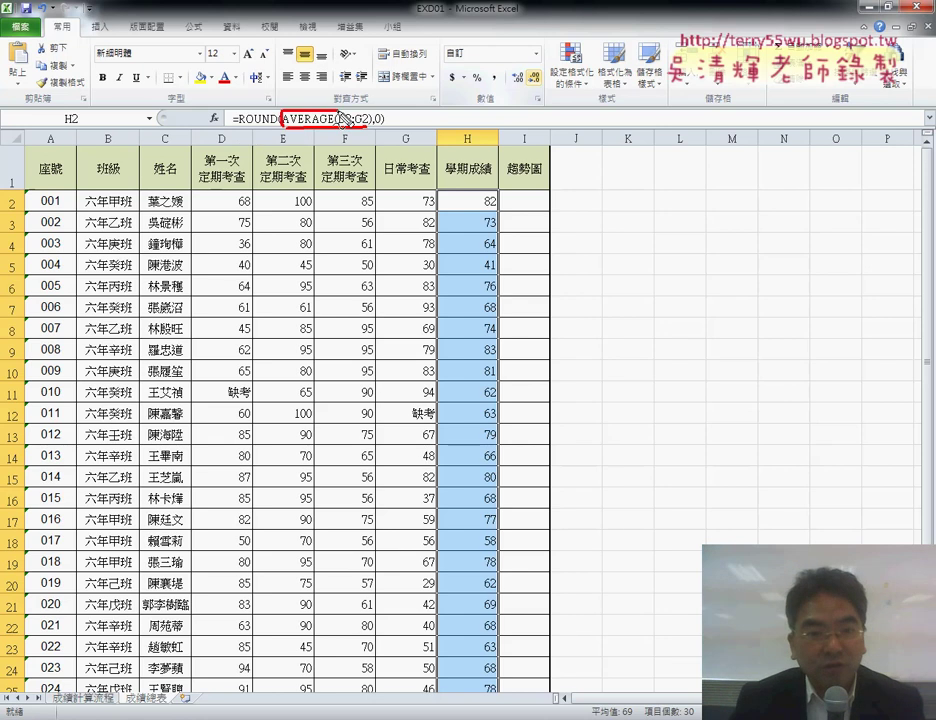
mouse_move(378, 44)
mouse_down()
mouse_move(340, 86)
mouse_move(341, 115)
mouse_up()
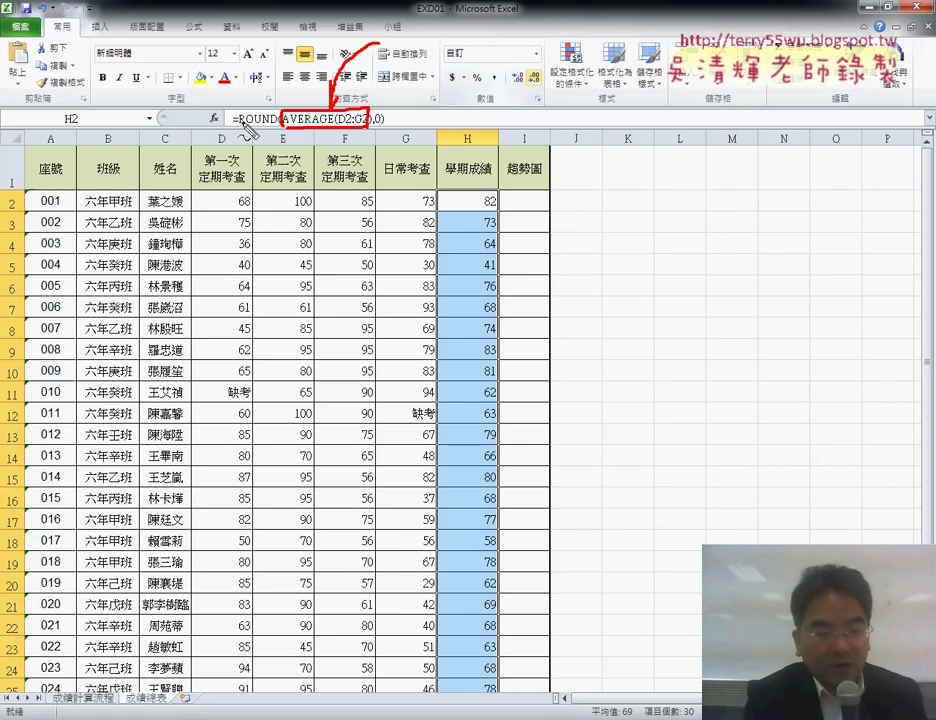
key(Escape)
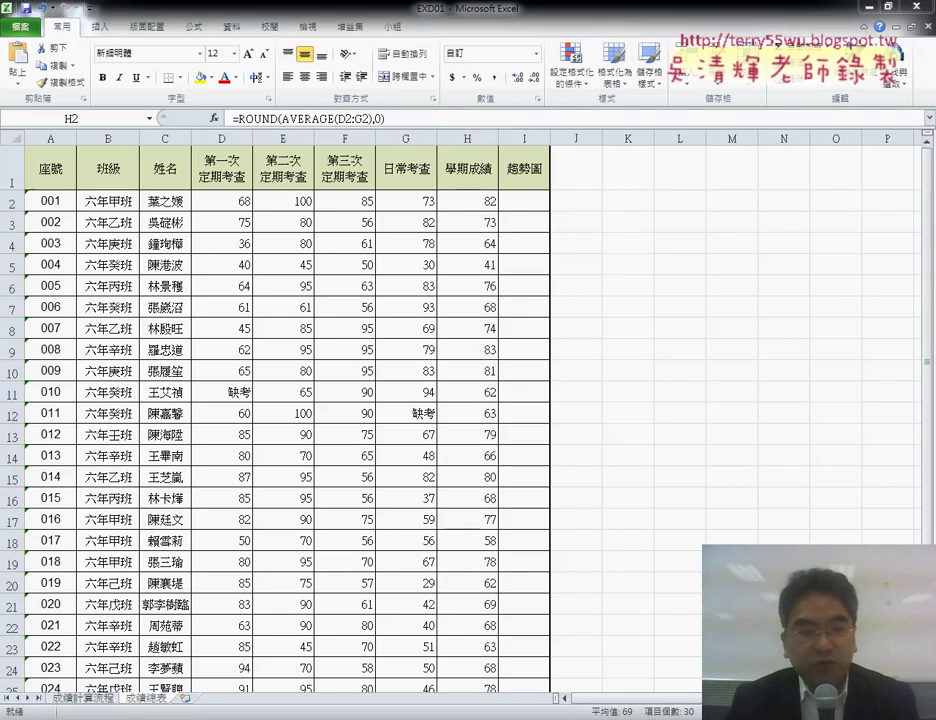
key(alt+Tab)
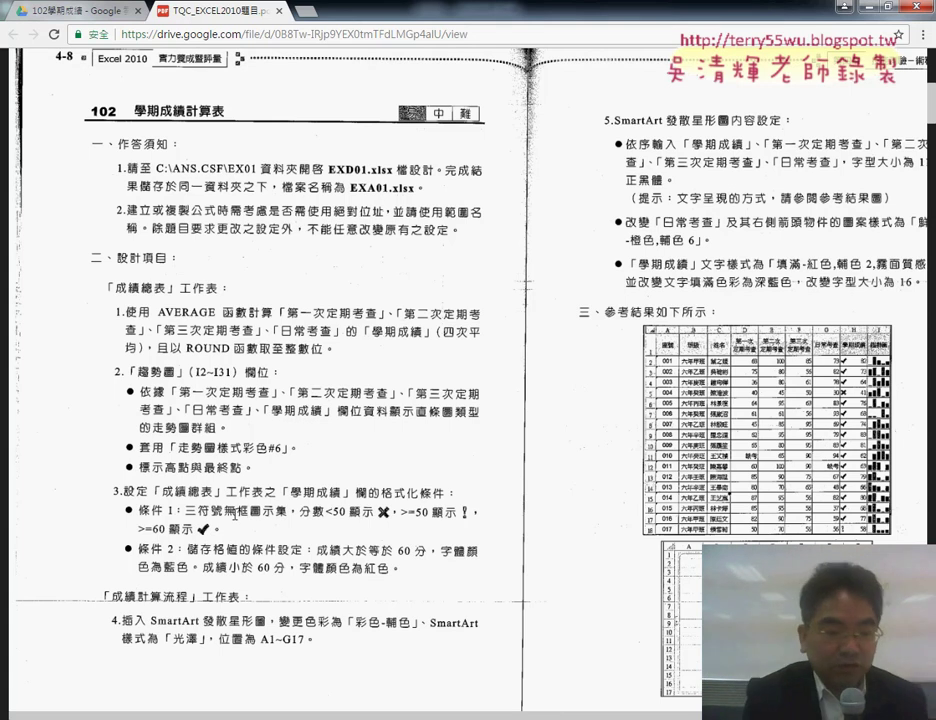
Underline the 三符號無框圖示集 requirement in the PDF, then minimize Chrome to return to Excel
drag(205, 523, 292, 529)
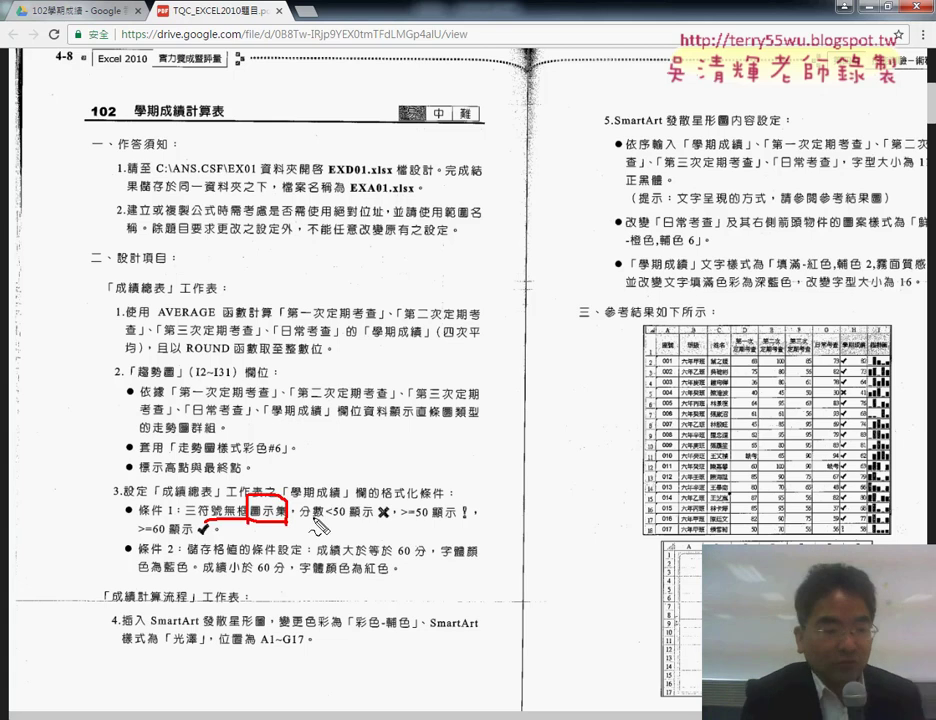
key(Escape)
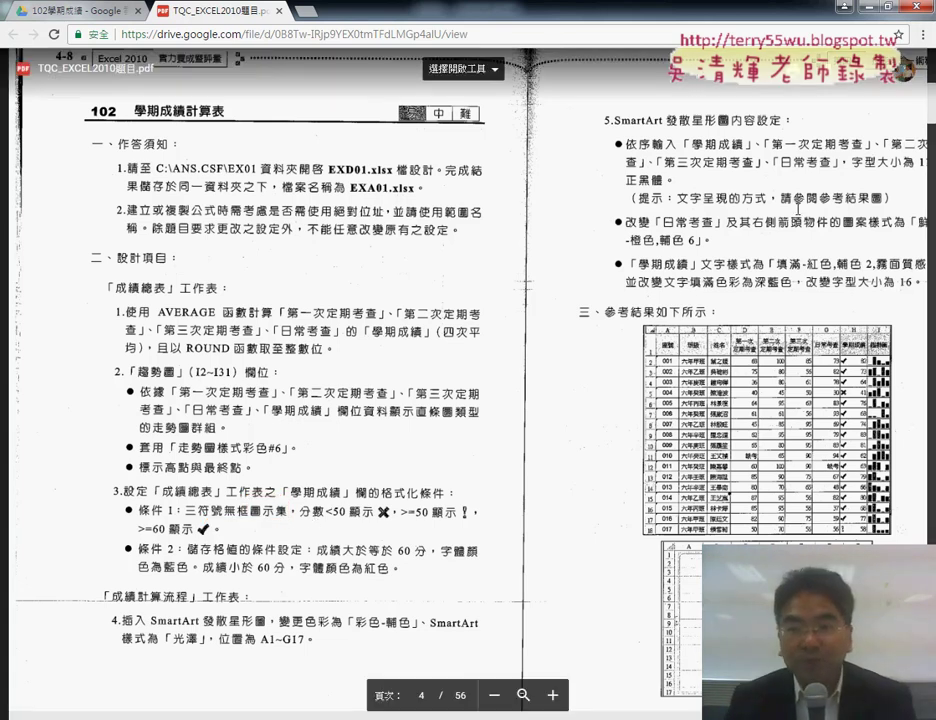
click(843, 8)
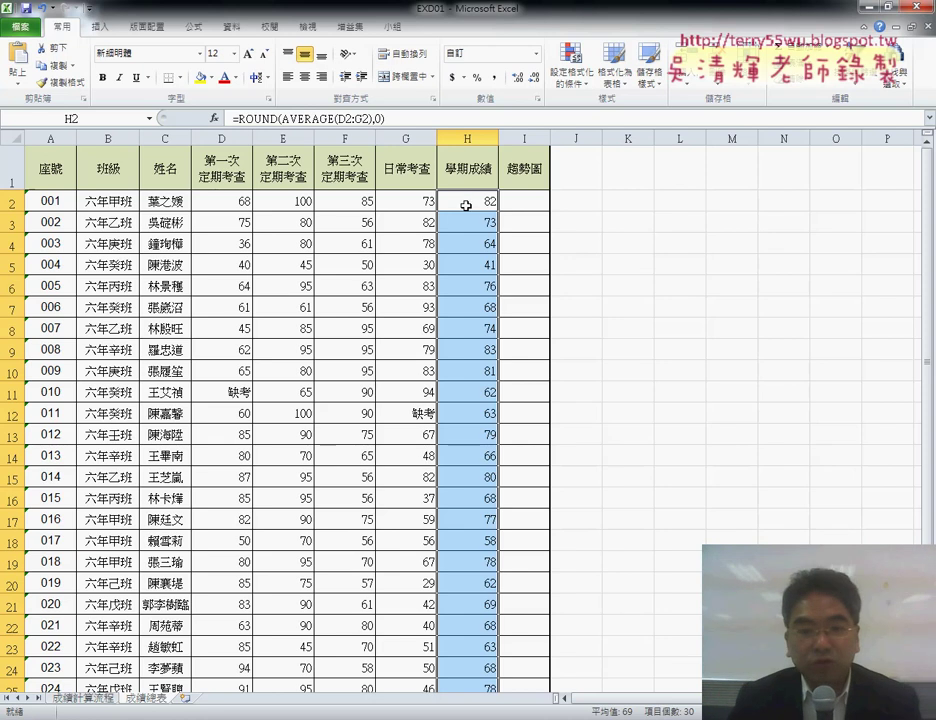
Select the grades H2:H31 and browse the Conditional Formatting menu
scroll(485, 328, down, 3)
scroll(485, 328, up, 3)
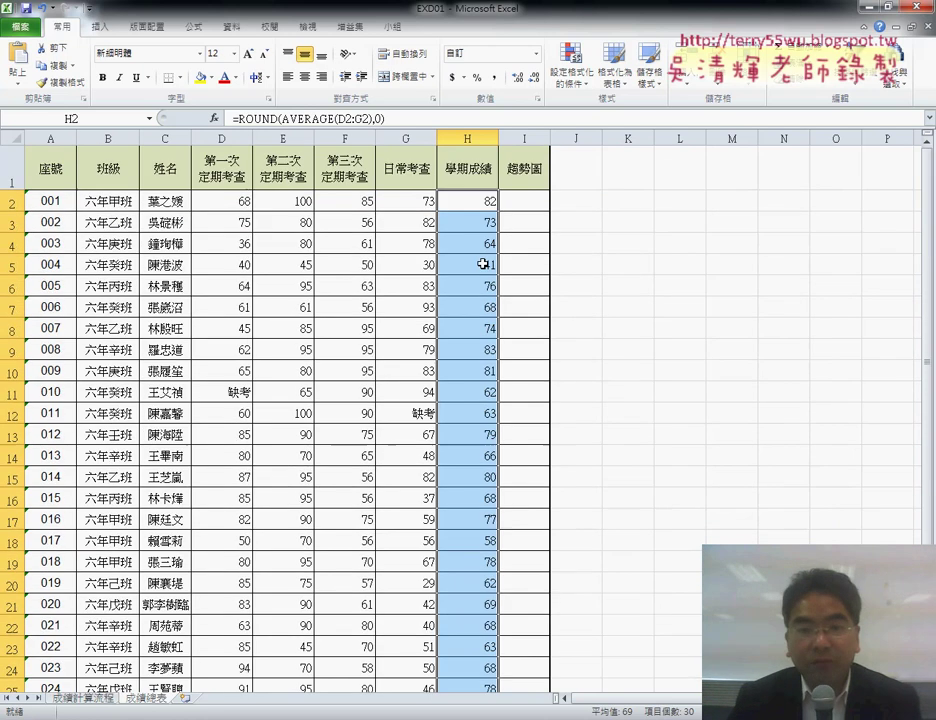
click(483, 202)
drag(478, 204, 471, 665)
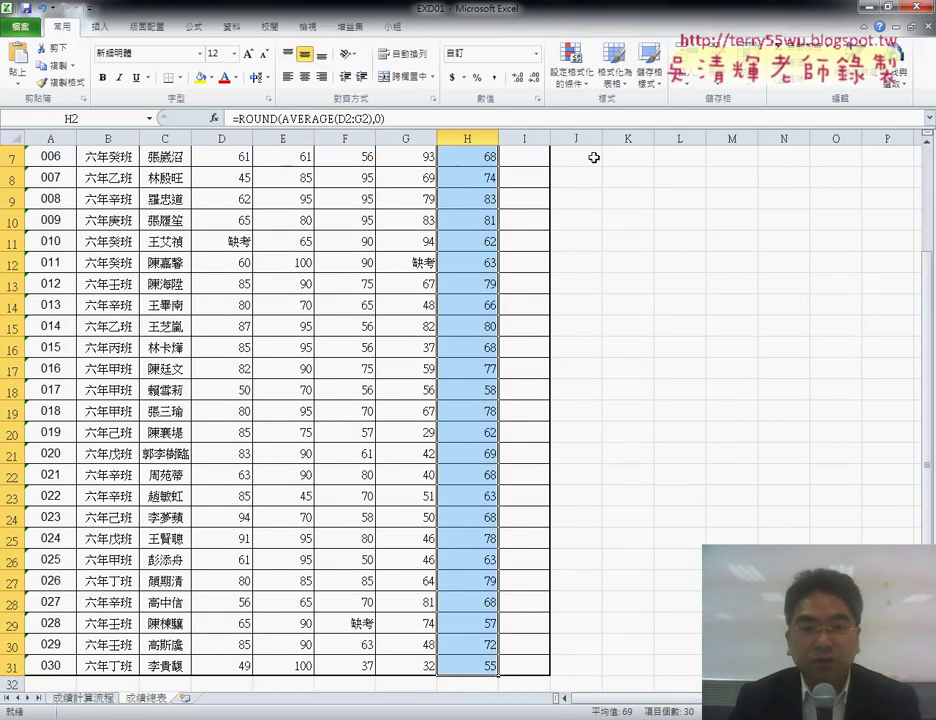
click(579, 90)
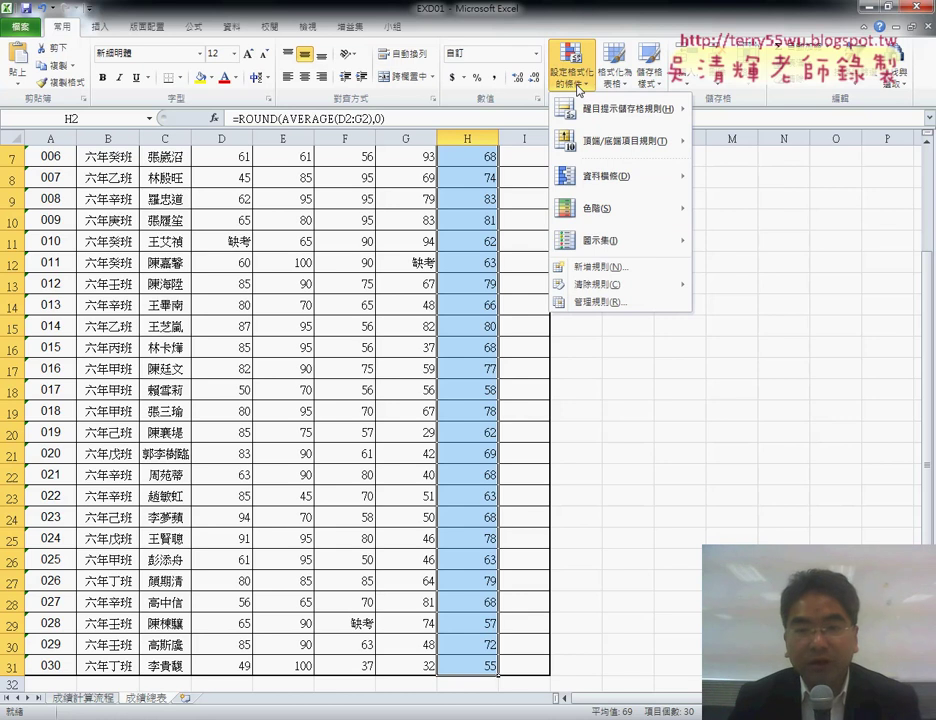
mouse_move(622, 242)
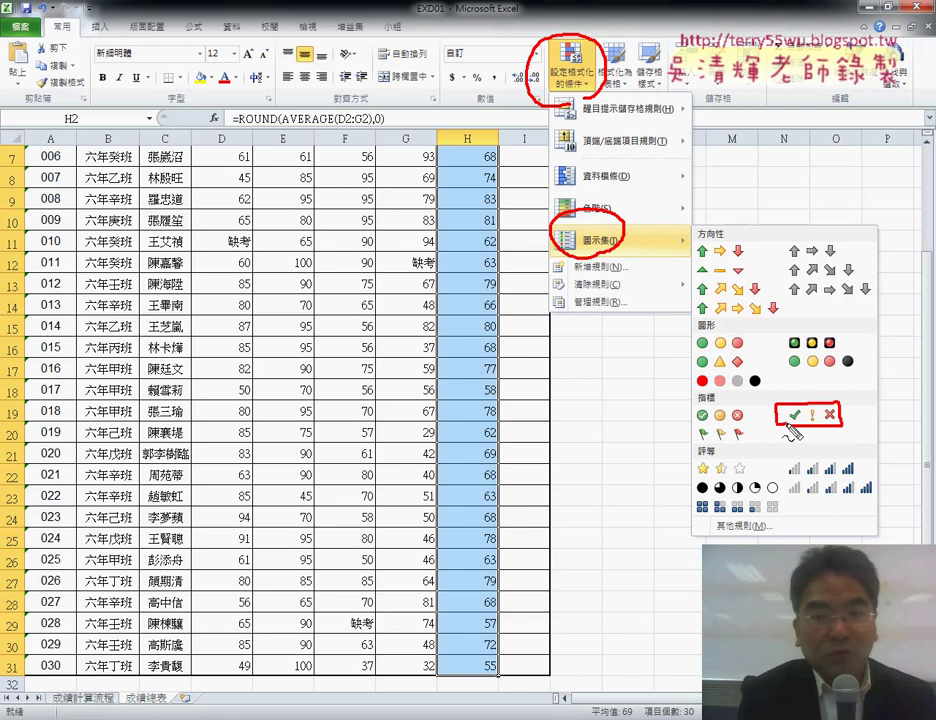
key(Escape)
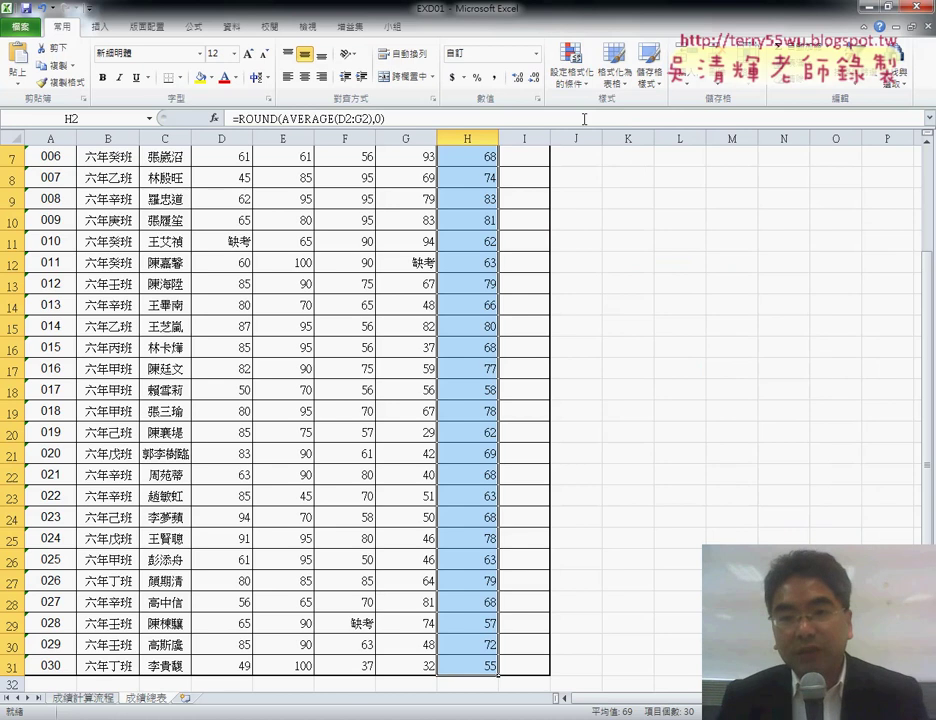
Point out the Icon Sets category, More Rules option and check/exclamation/cross set
click(571, 65)
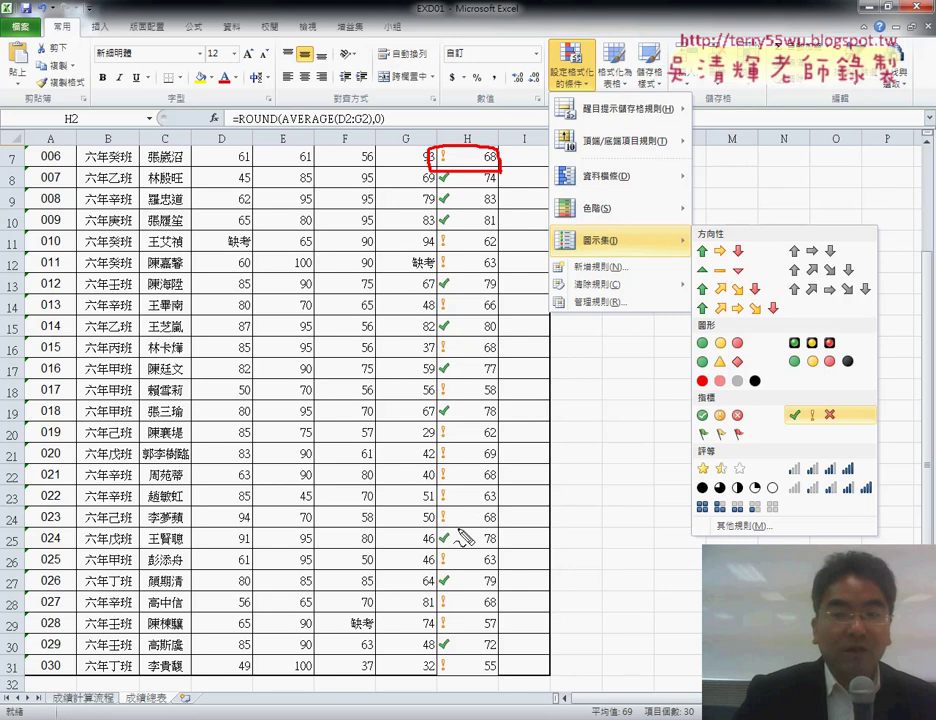
mouse_move(606, 266)
mouse_down()
mouse_move(583, 232)
mouse_move(648, 262)
mouse_up()
drag(752, 543, 744, 541)
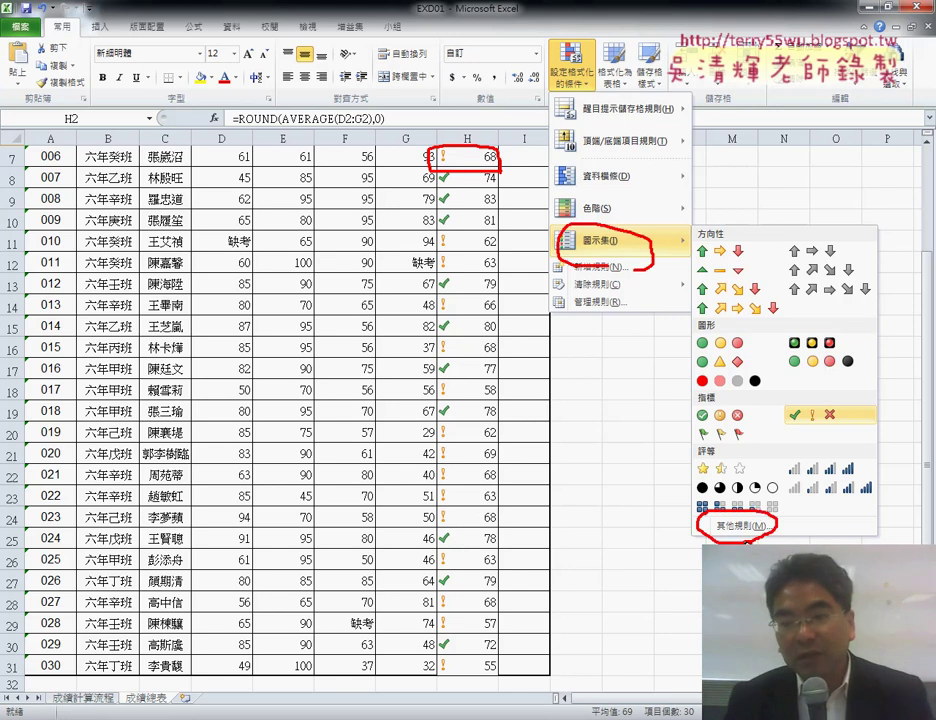
drag(818, 410, 758, 520)
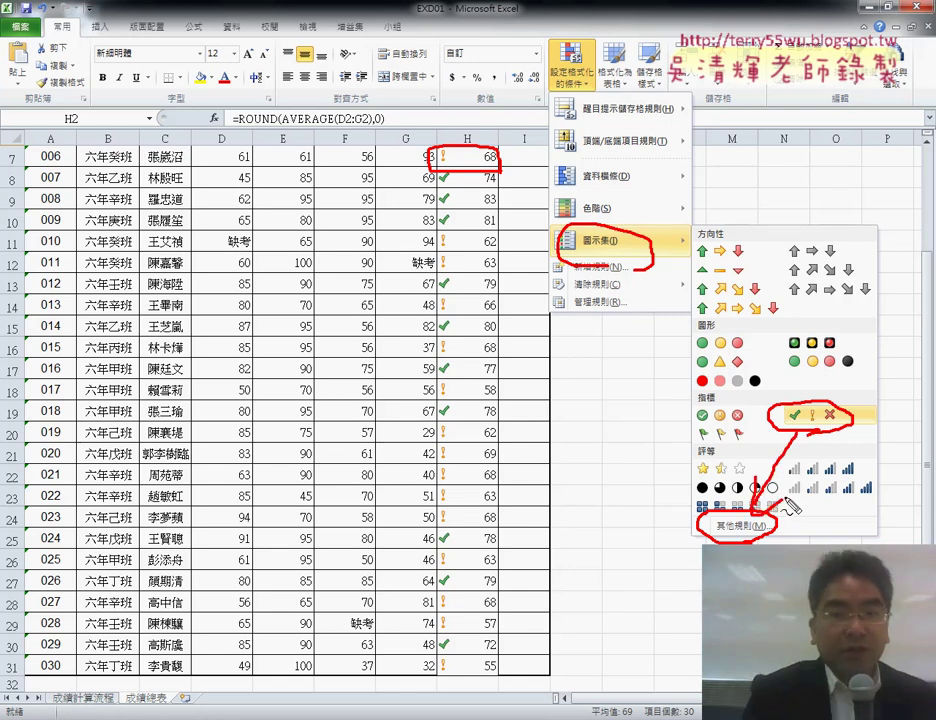
click(785, 497)
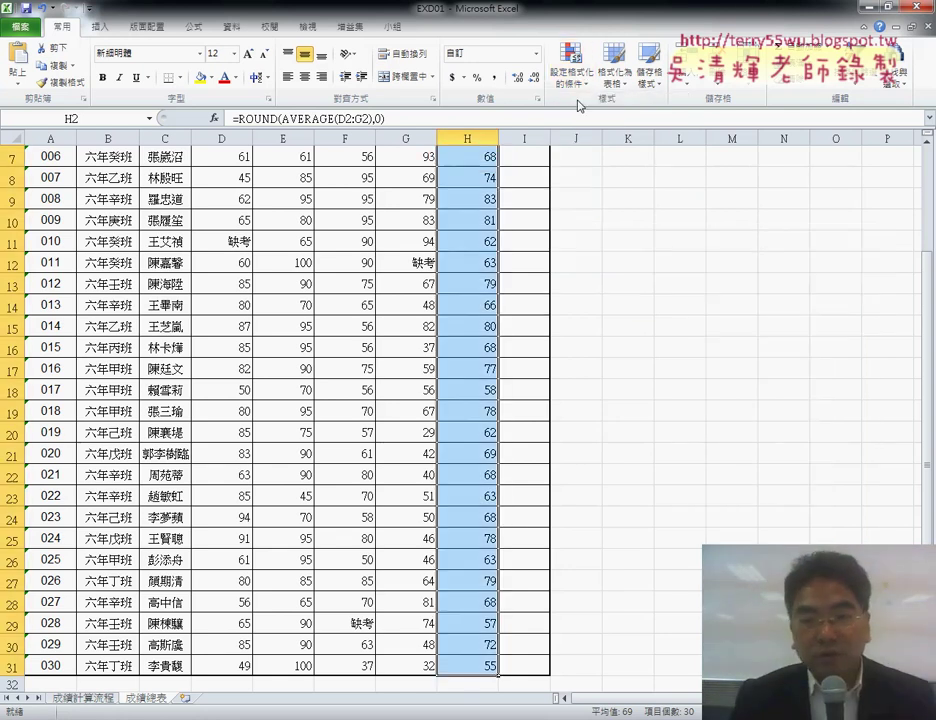
click(570, 65)
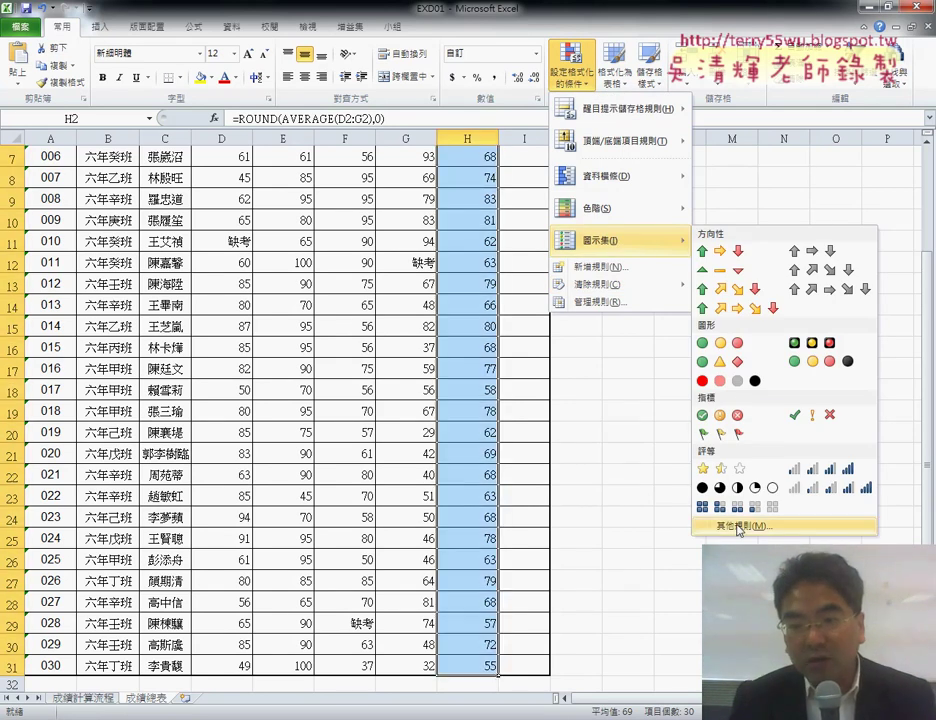
Start a custom icon-set rule using the cross, exclamation, check icon style
click(739, 527)
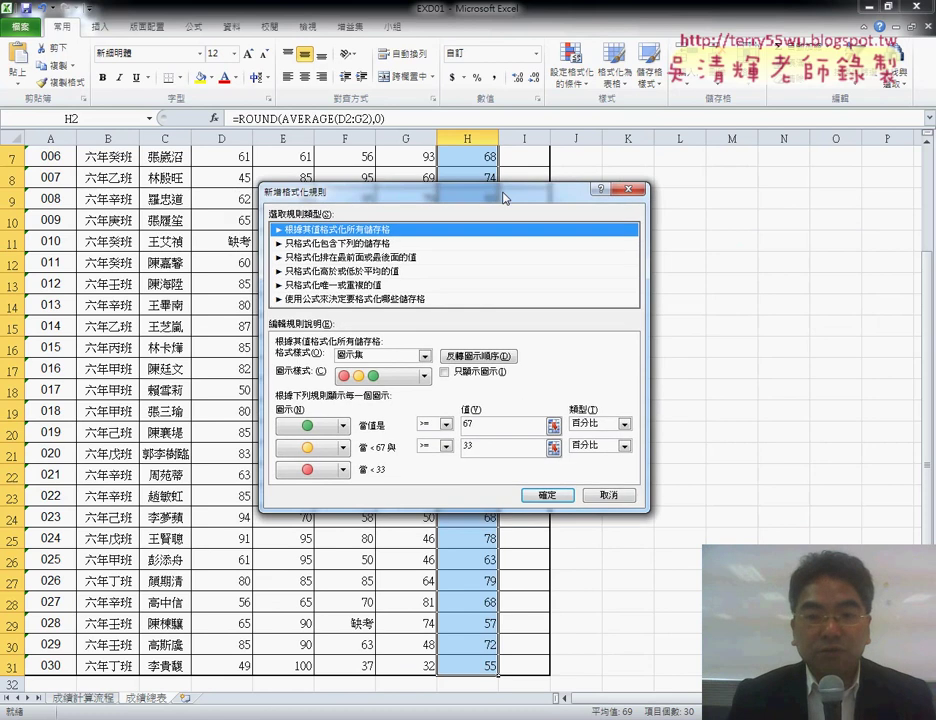
drag(476, 218, 751, 144)
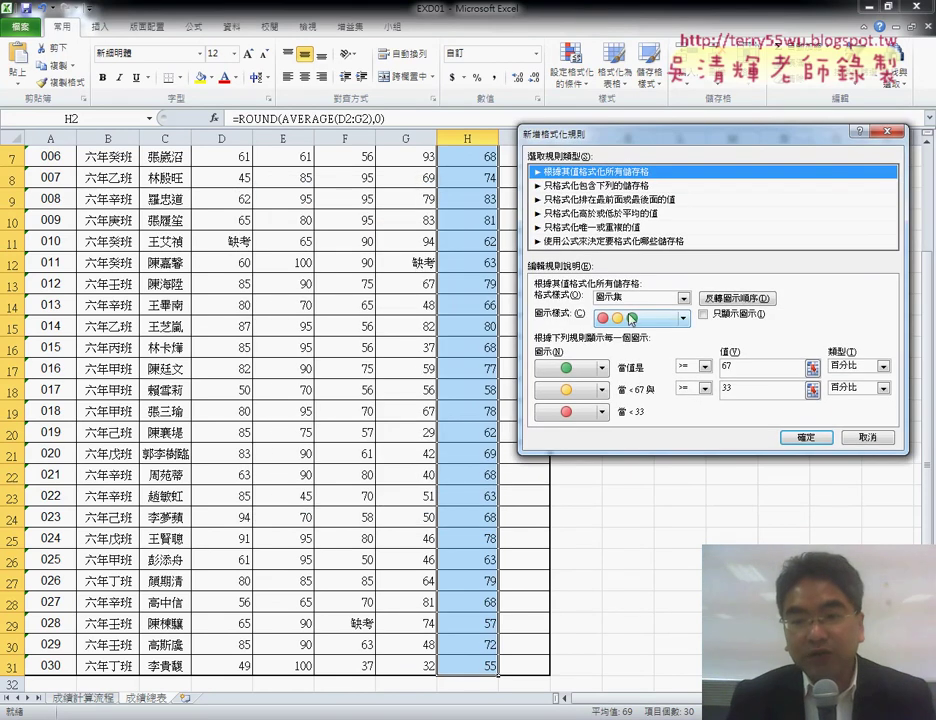
click(684, 318)
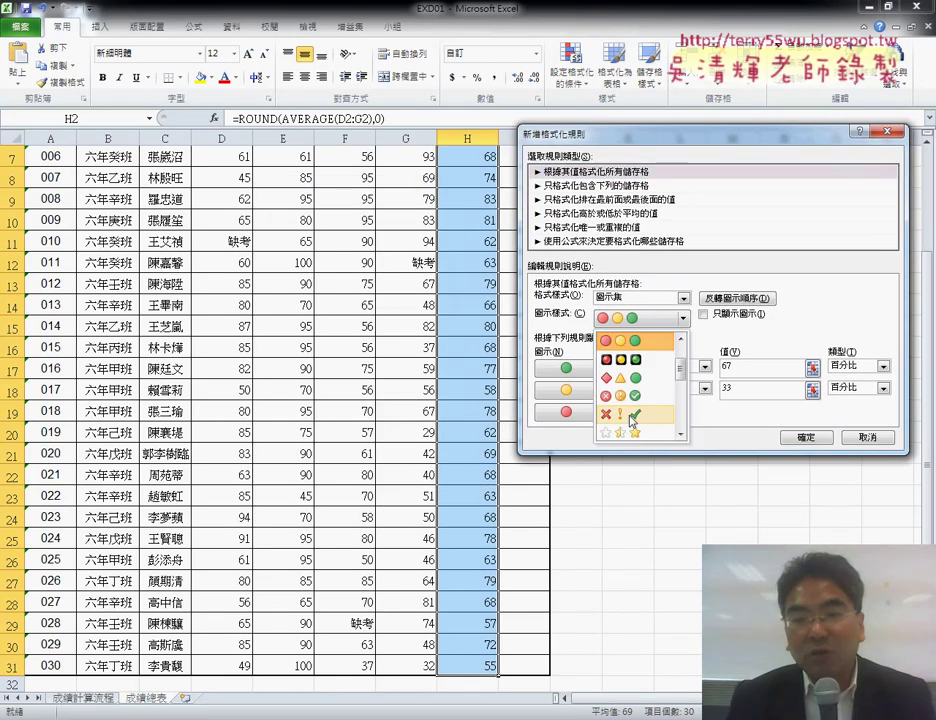
click(660, 360)
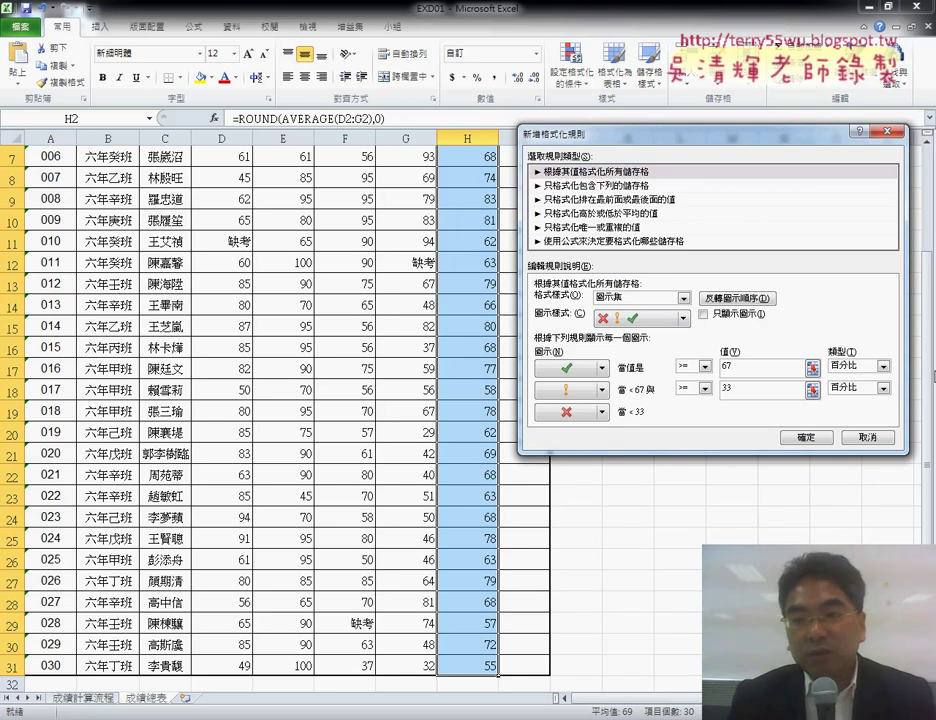
Set the check icon threshold to number 60 and the exclamation threshold to 50
click(848, 368)
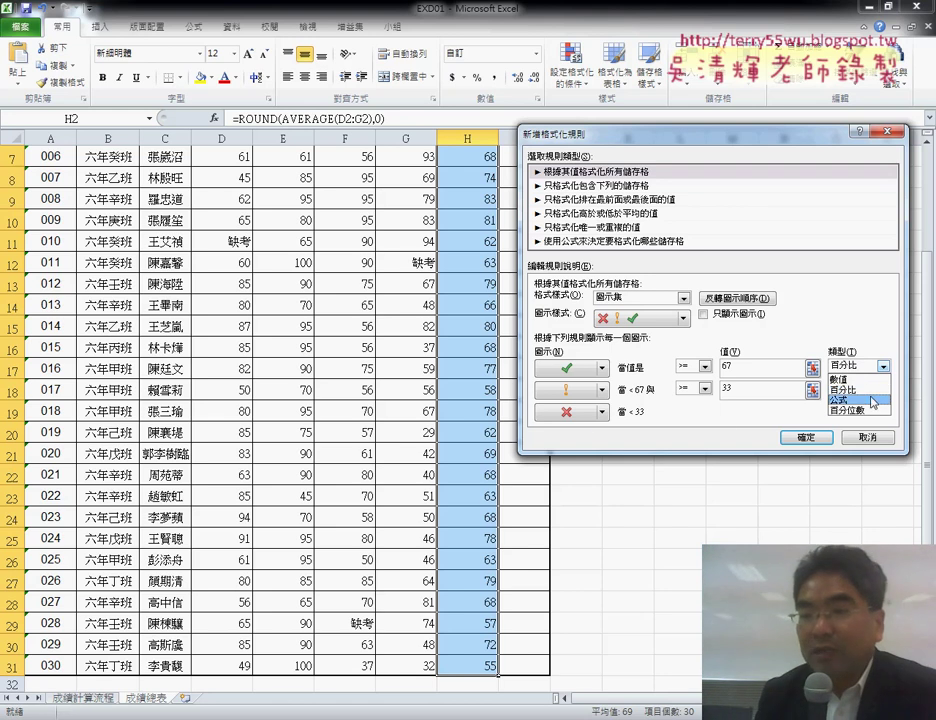
click(843, 379)
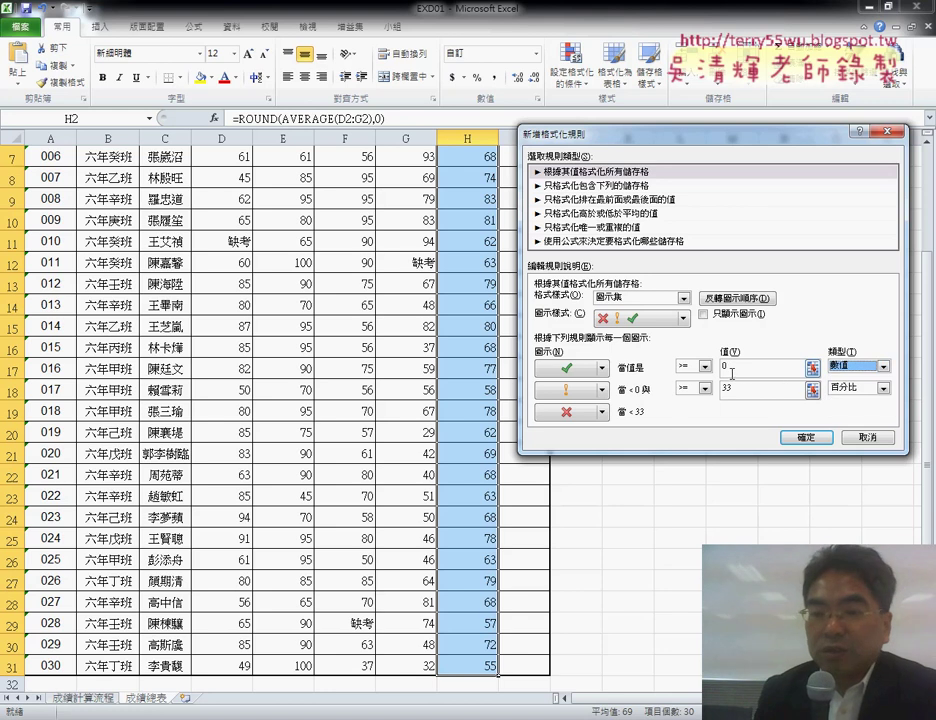
click(732, 370)
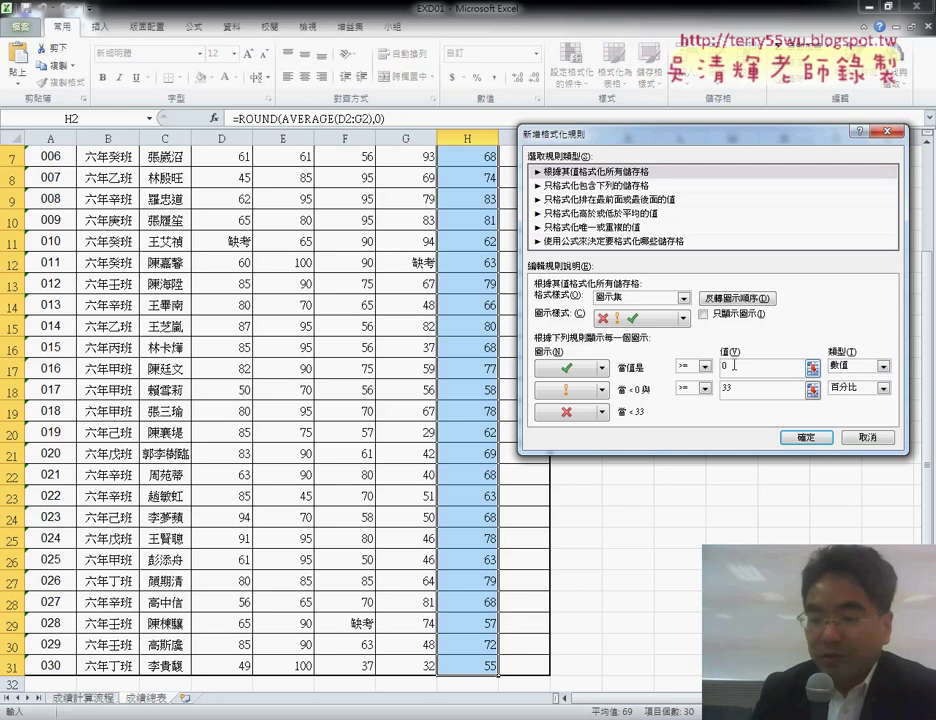
key(BackSpace)
text(60)
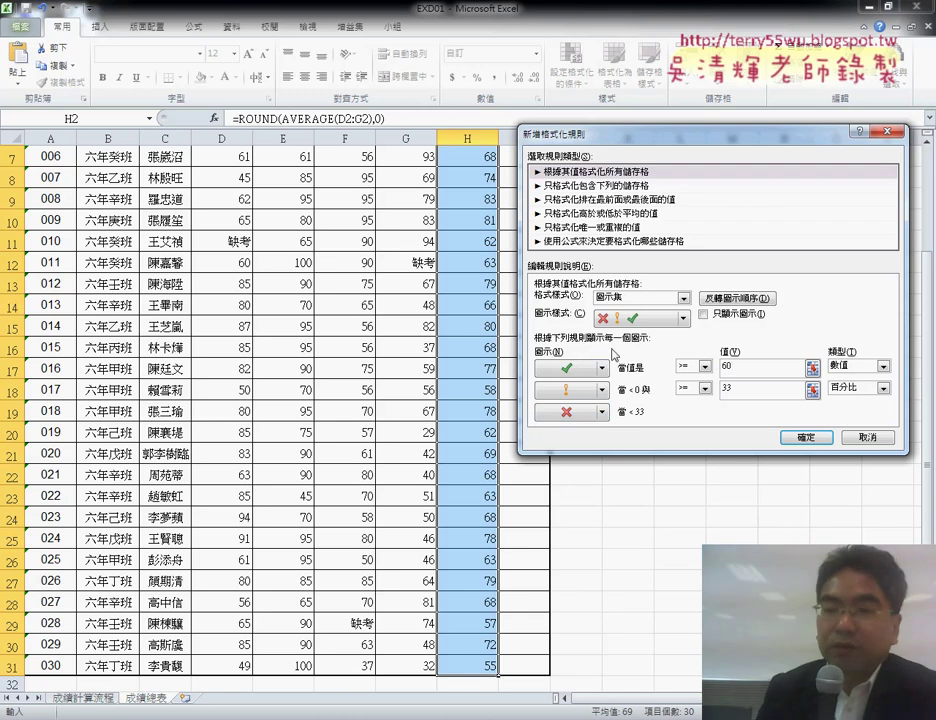
double_click(748, 389)
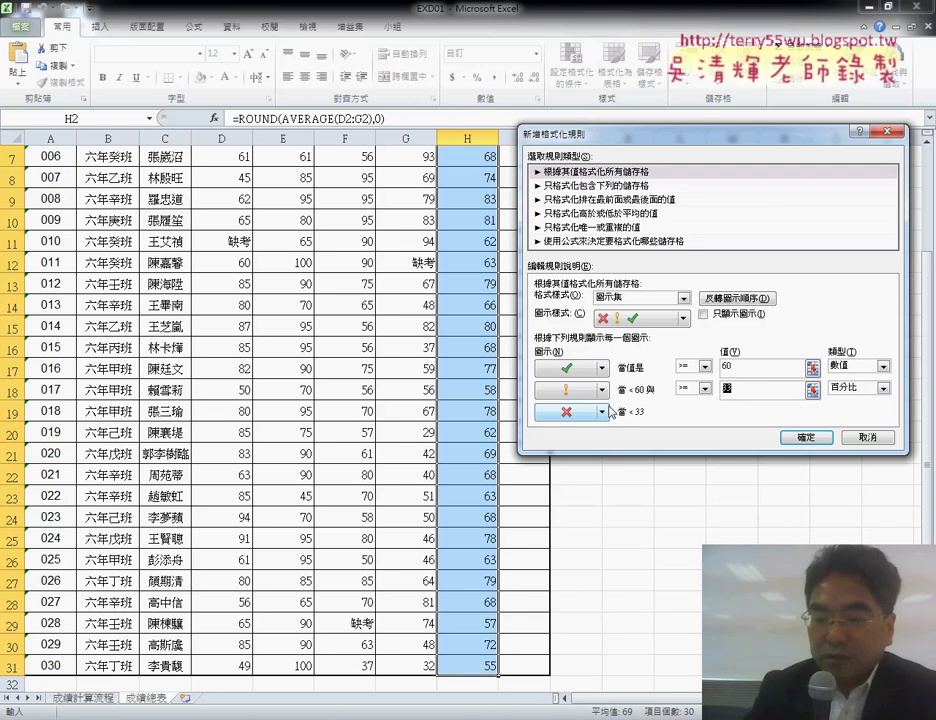
text(50)
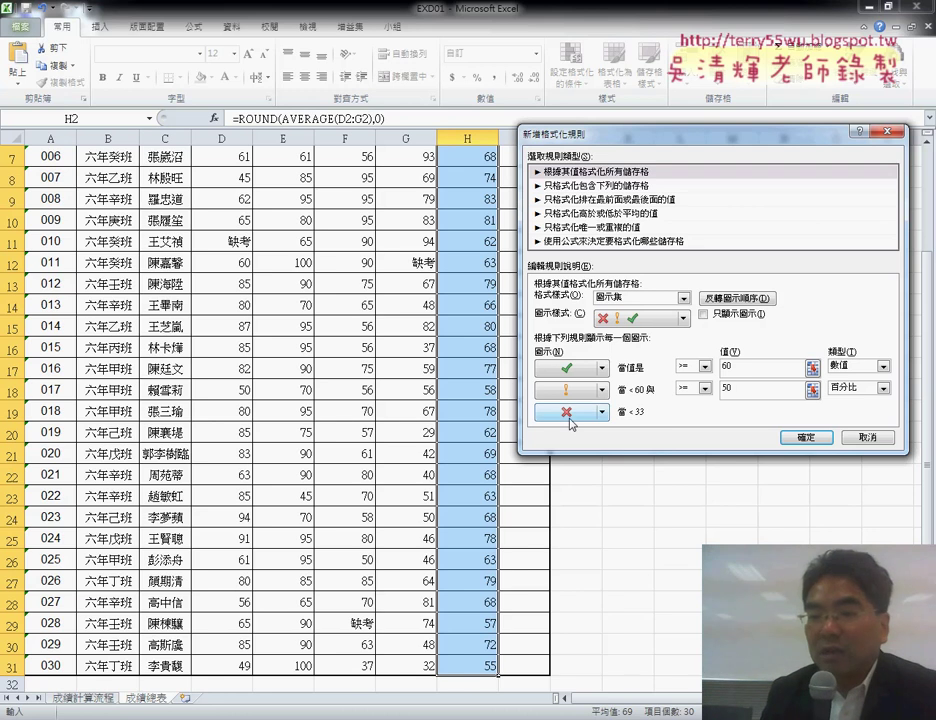
Apply the icon rule and scroll through the grades to check the icons
click(793, 440)
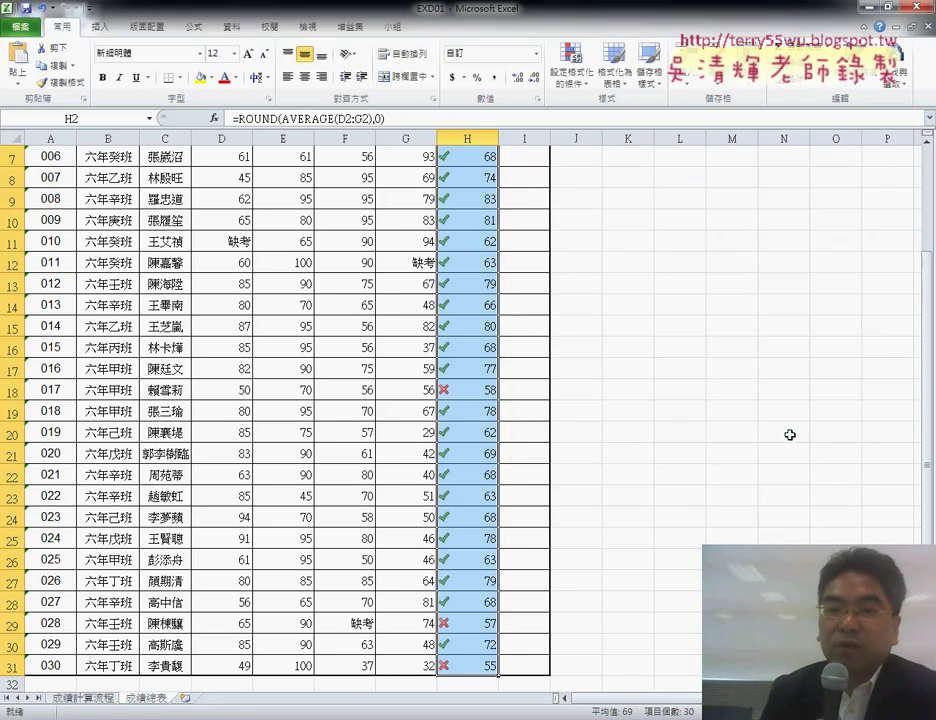
scroll(538, 384, up, 2)
scroll(538, 384, down, 1)
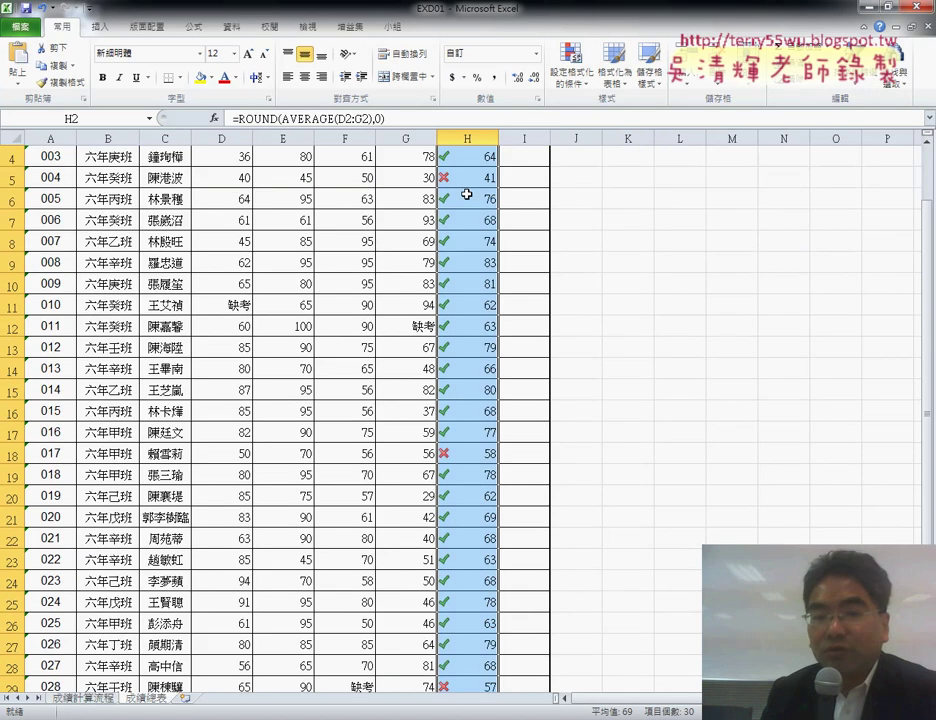
scroll(560, 453, down, 1)
scroll(562, 454, down, 2)
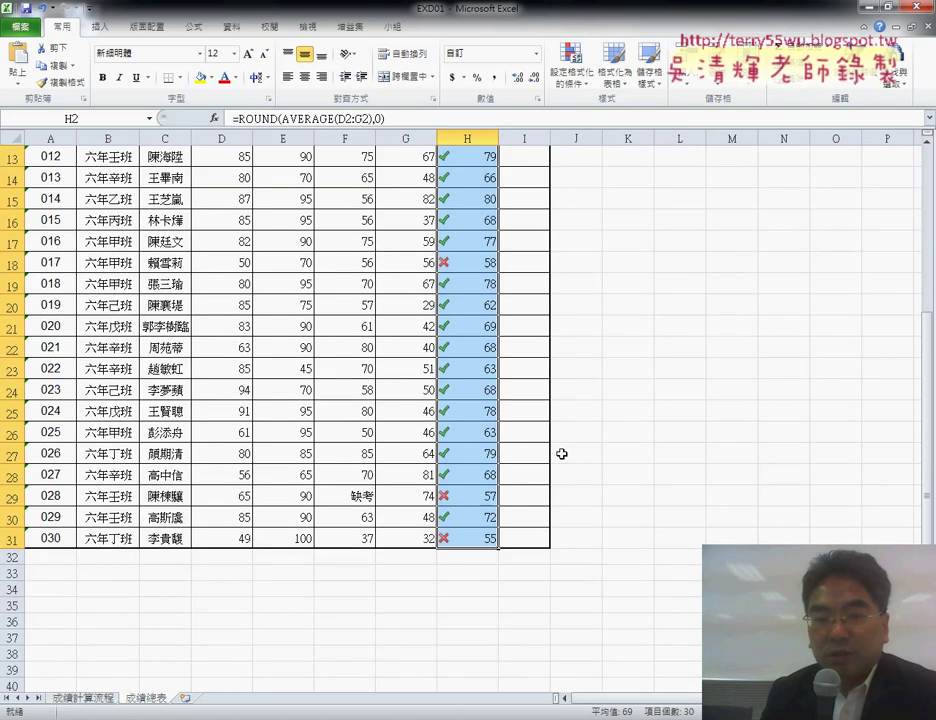
scroll(562, 454, up, 1)
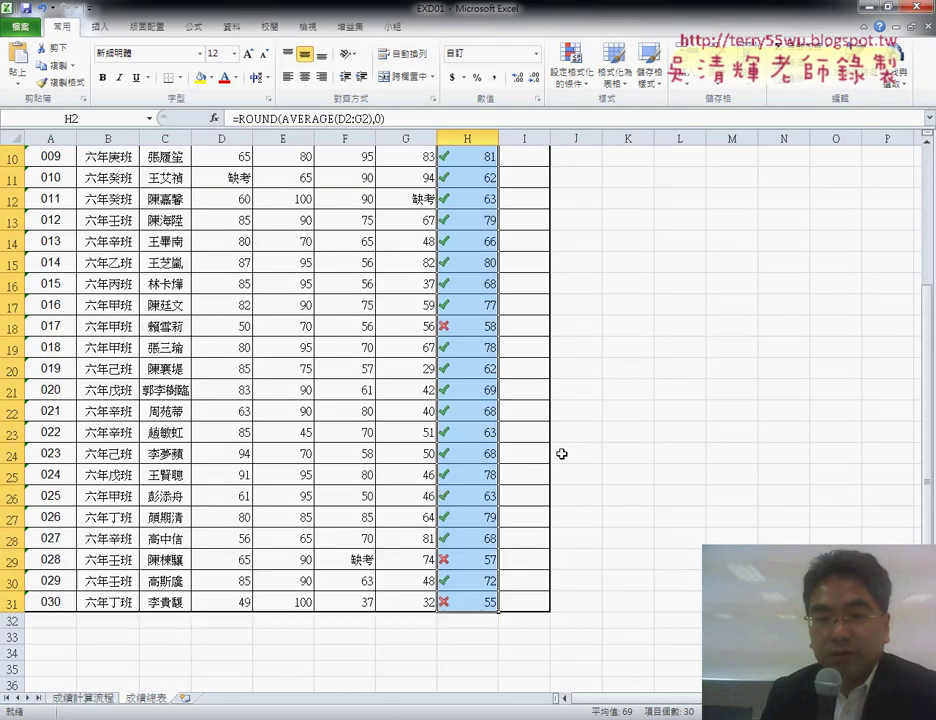
scroll(533, 416, up, 3)
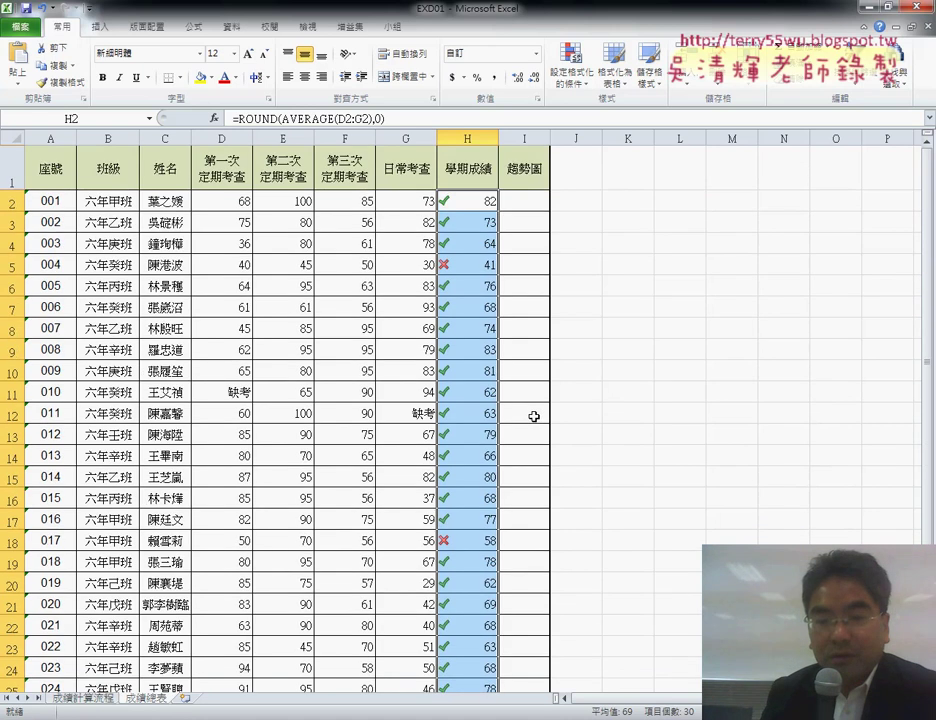
Start a new icon-set rule and choose the check, exclamation and cross icon style
click(571, 65)
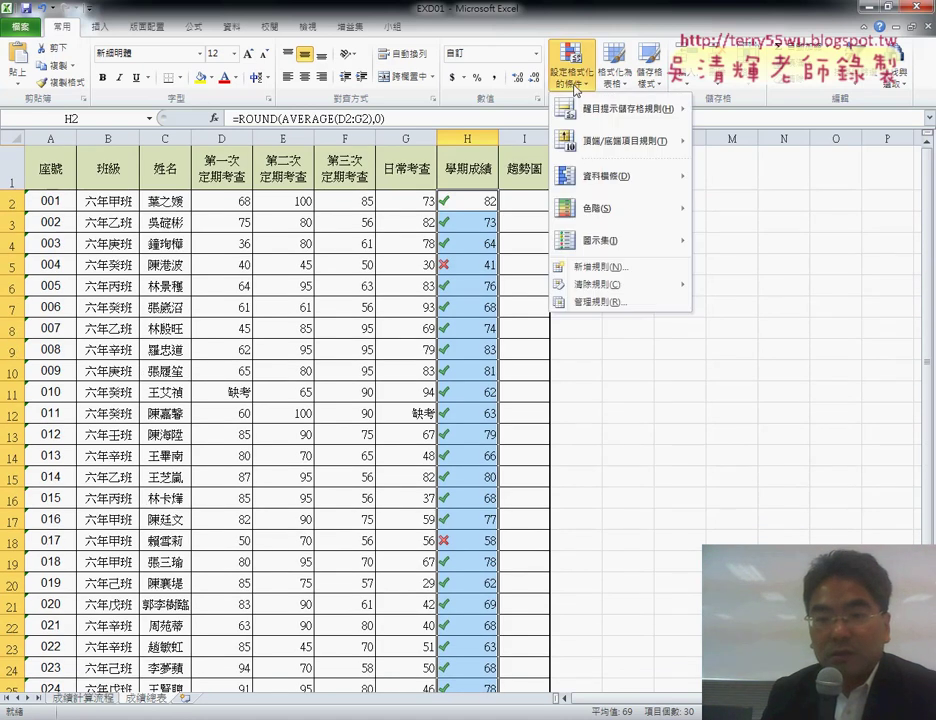
mouse_move(600, 250)
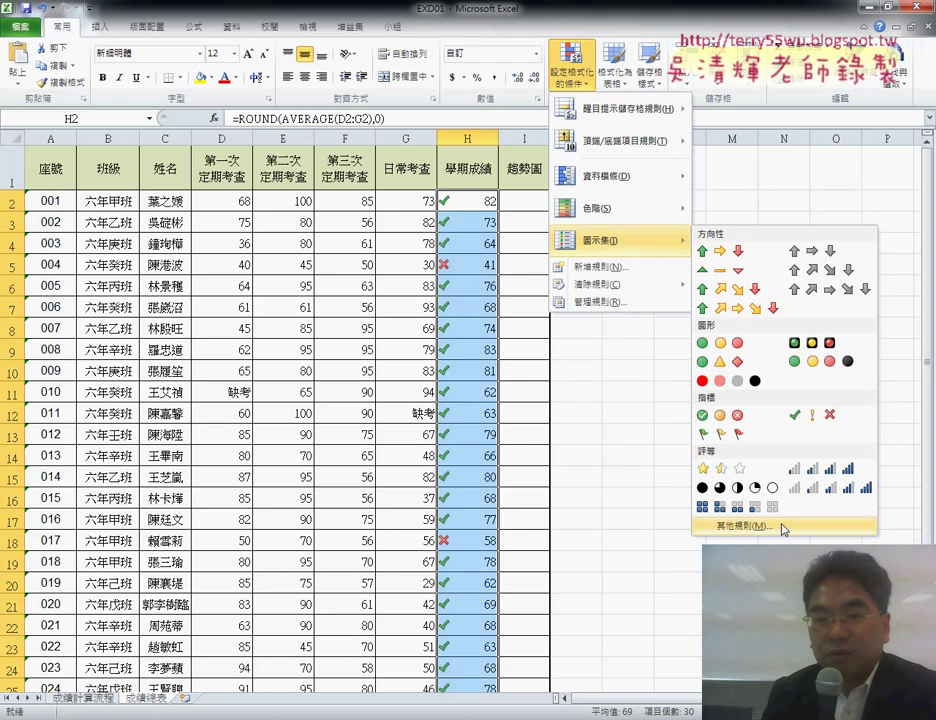
click(784, 527)
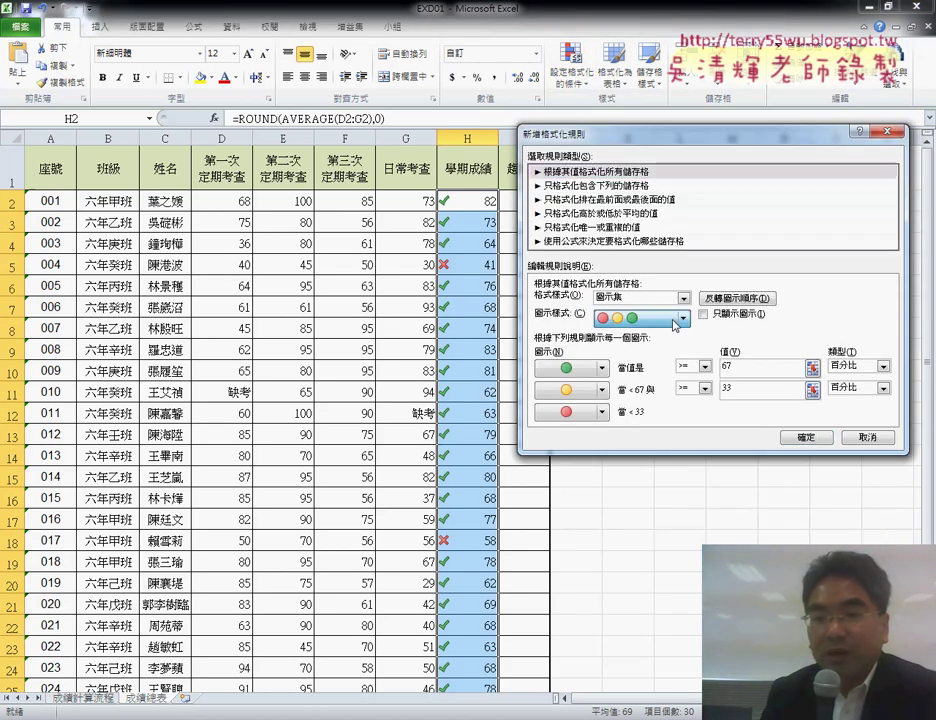
click(683, 318)
click(658, 423)
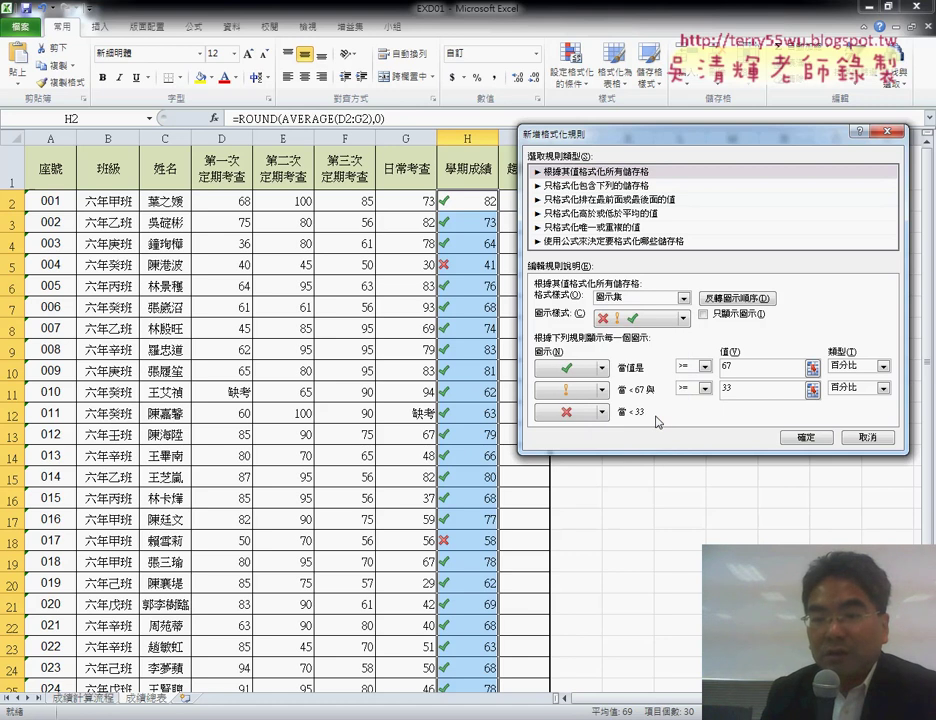
Set both threshold types to Number with values 60 and 50, and apply the rule
click(883, 366)
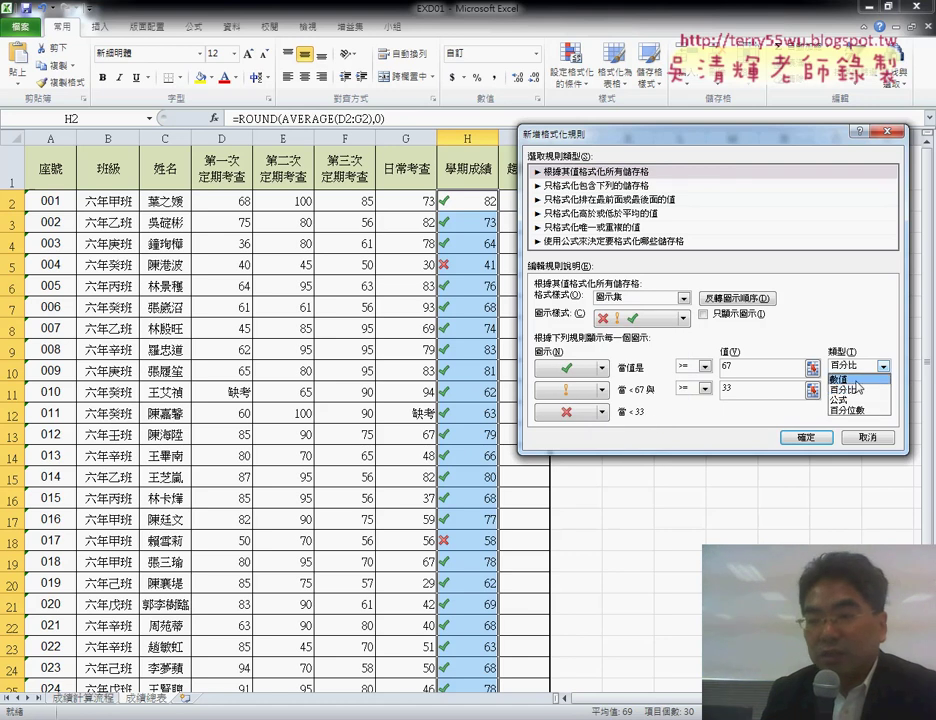
click(845, 379)
click(883, 388)
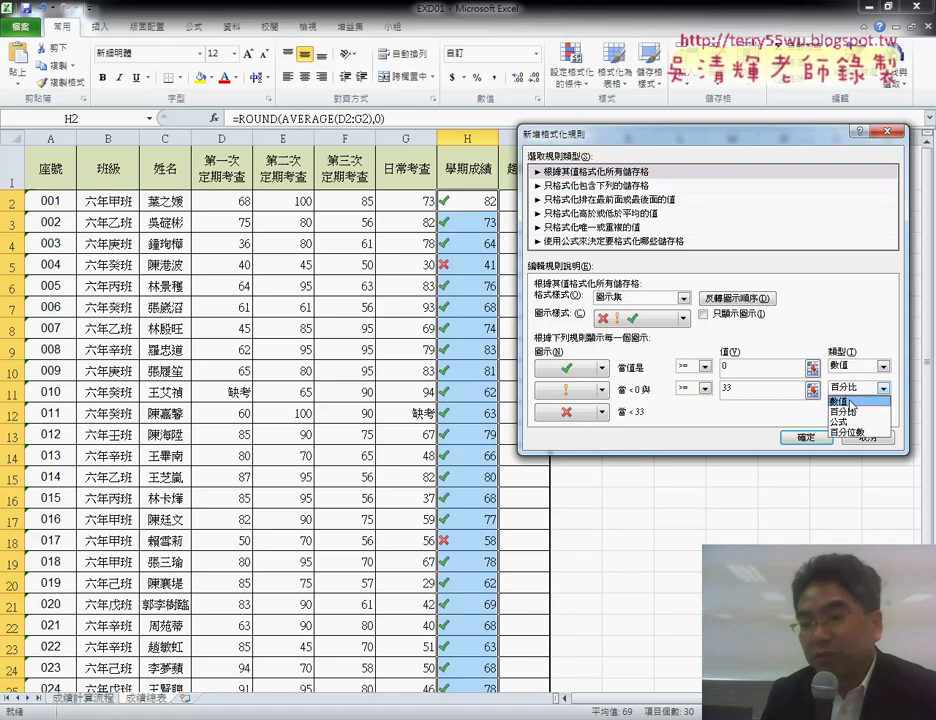
click(840, 400)
double_click(724, 366)
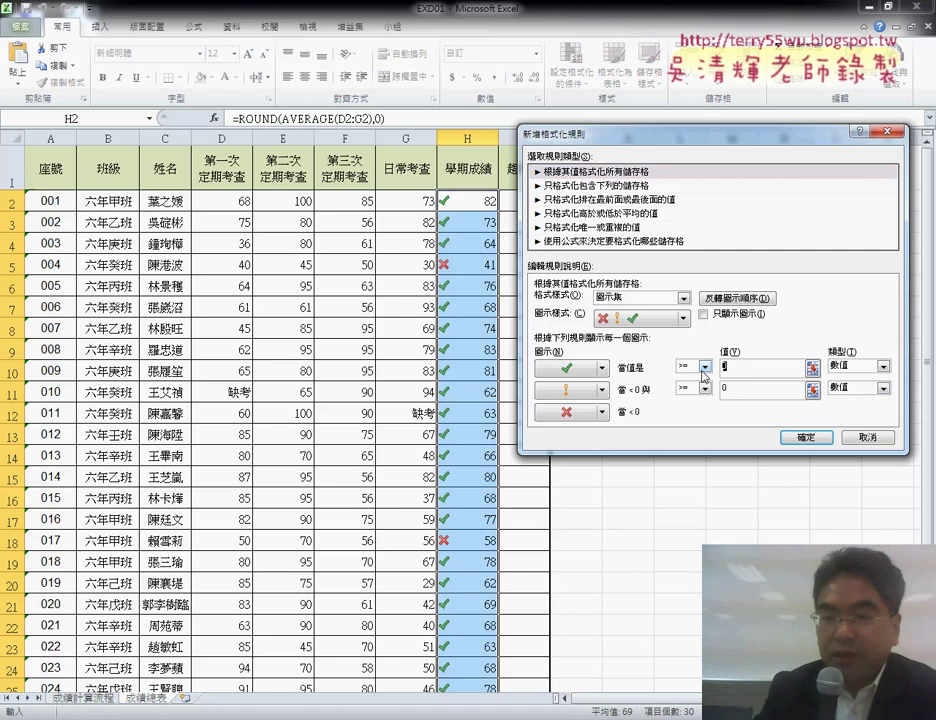
text(60)
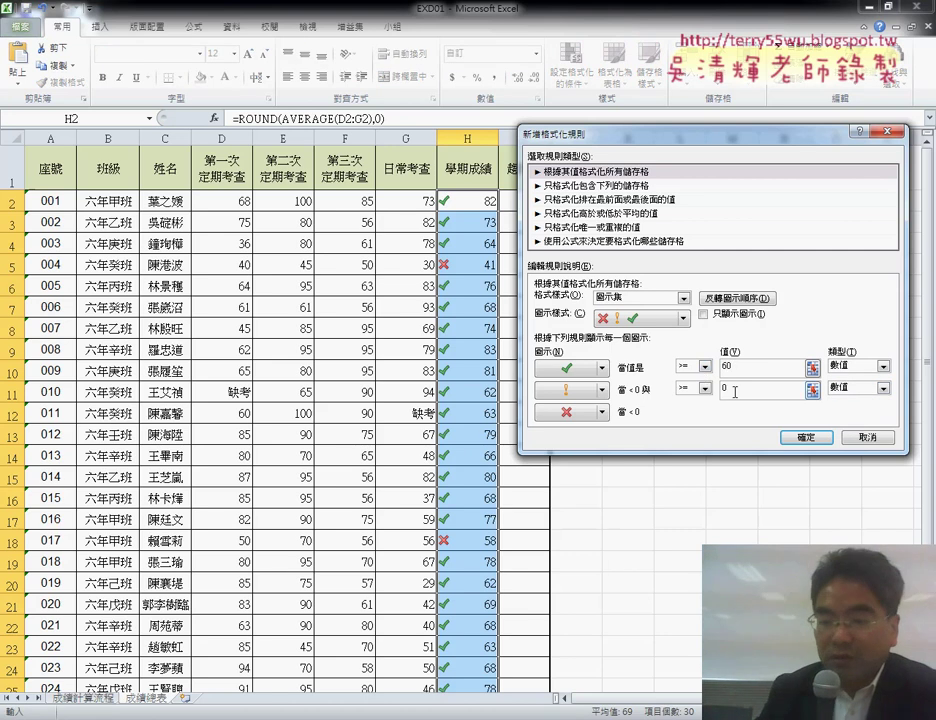
double_click(726, 388)
text(50)
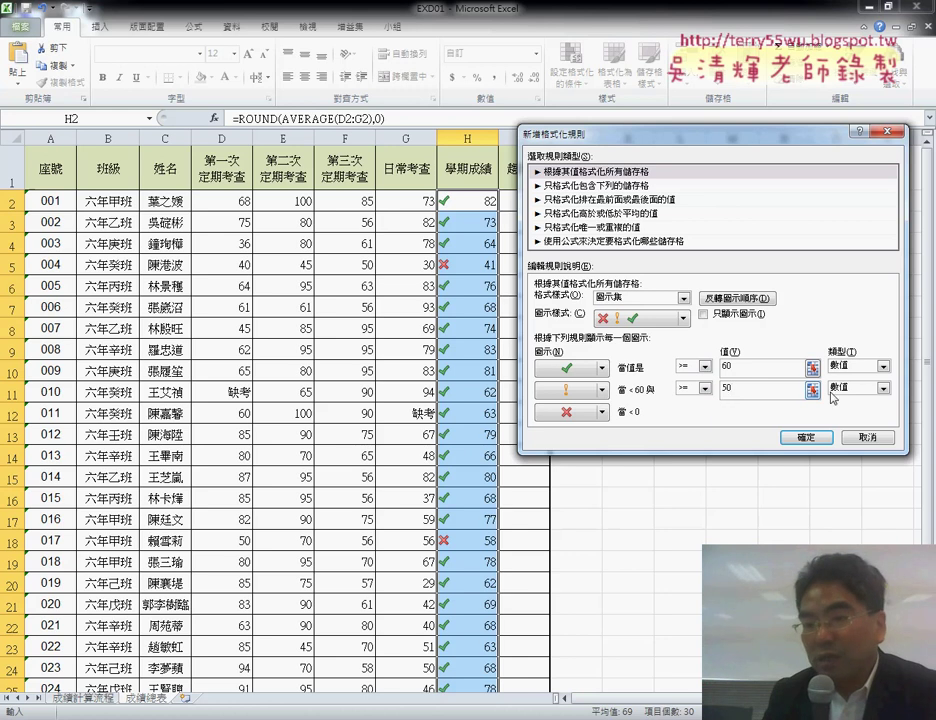
click(810, 441)
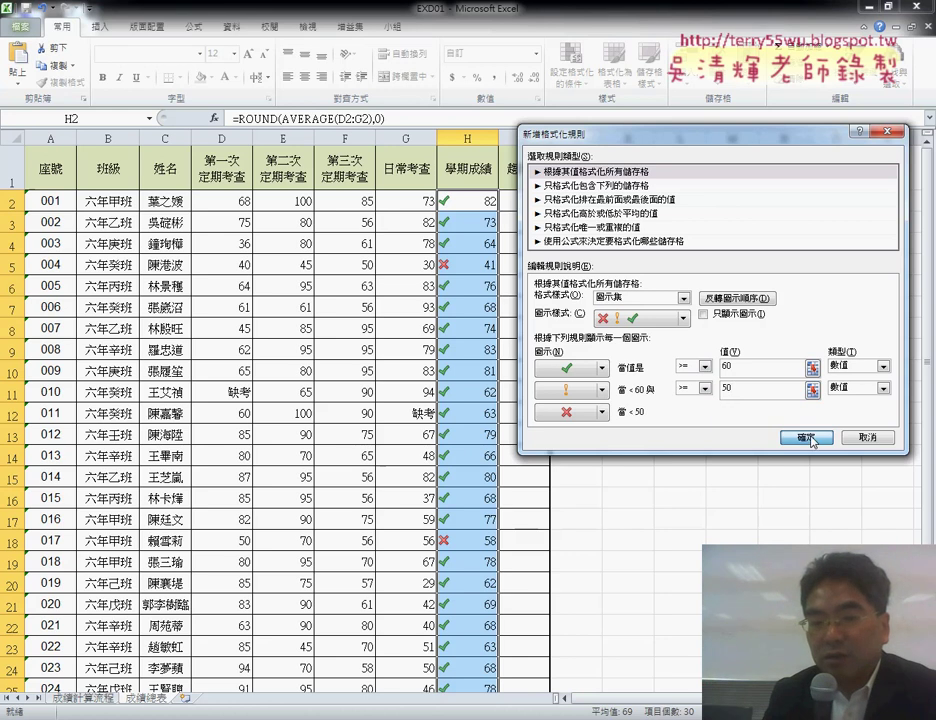
scroll(648, 499, down, 1)
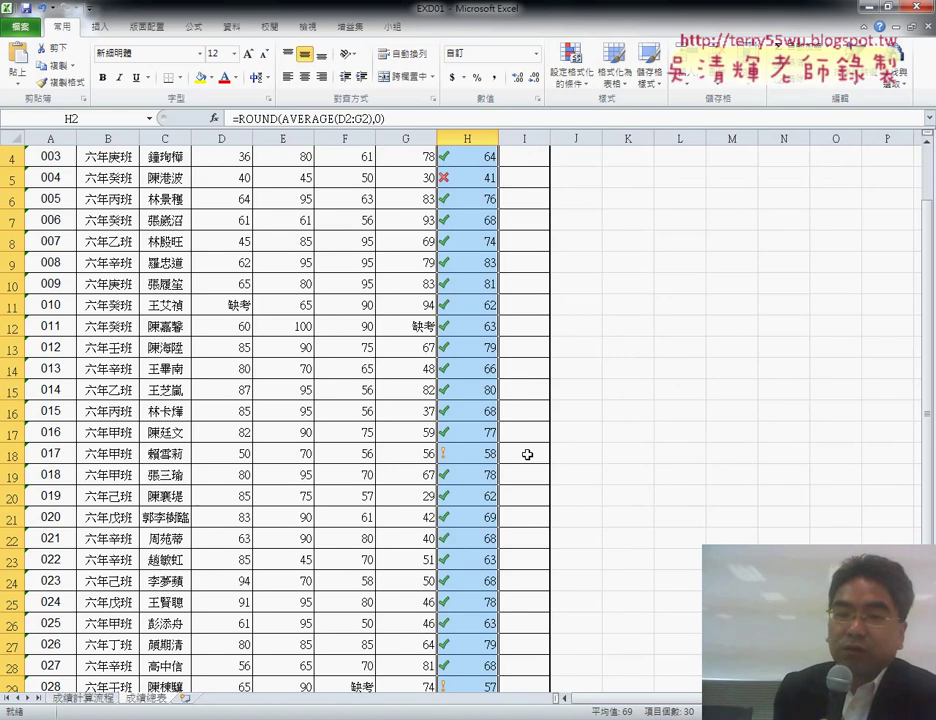
scroll(540, 444, up, 1)
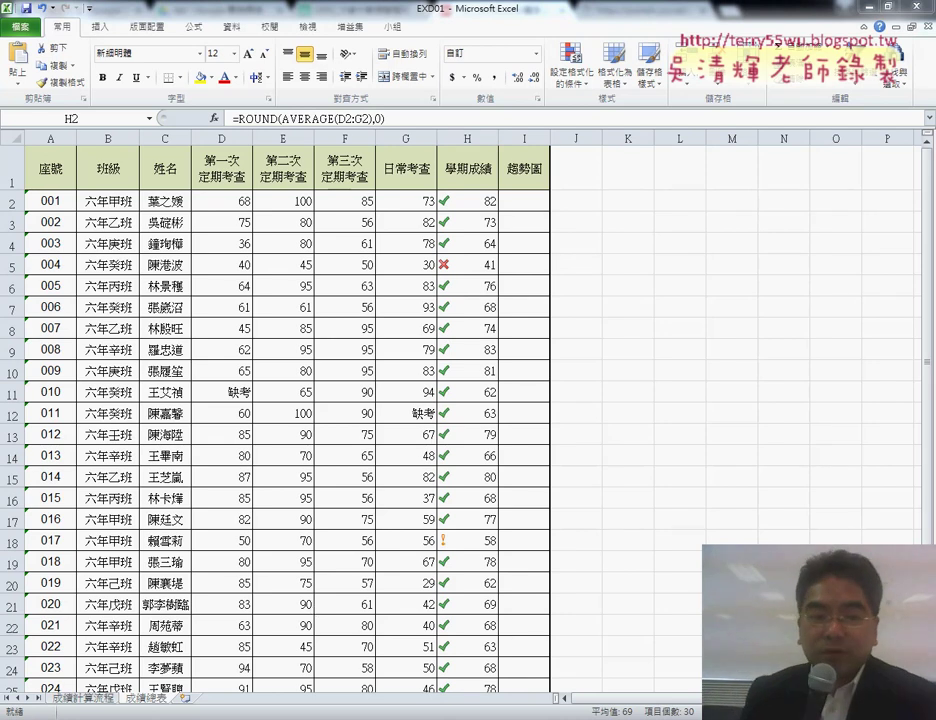
mouse_move(110, 712)
click(152, 618)
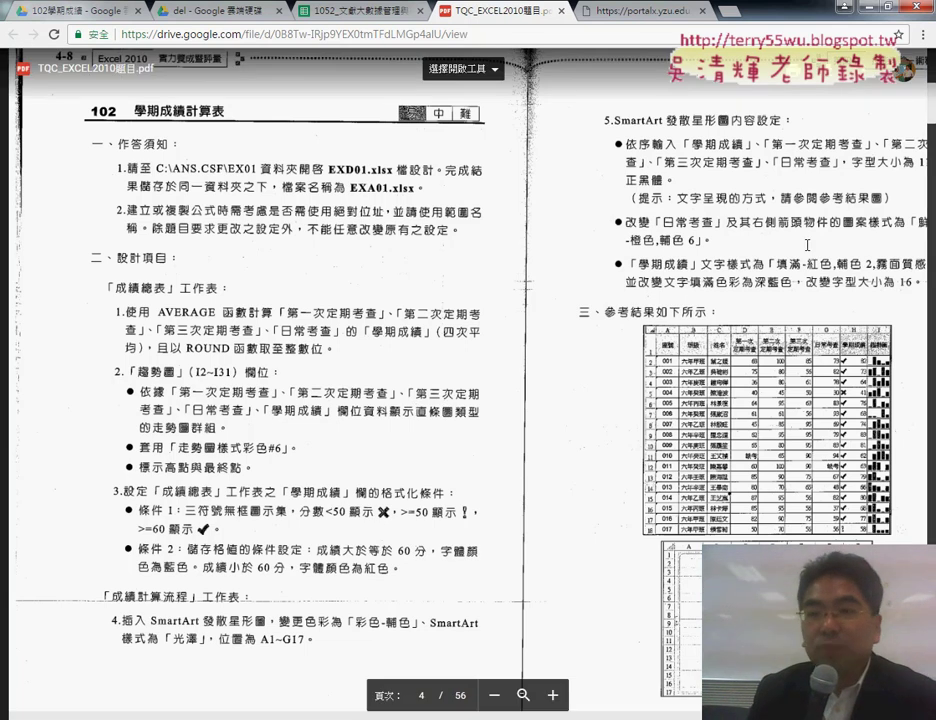
click(863, 18)
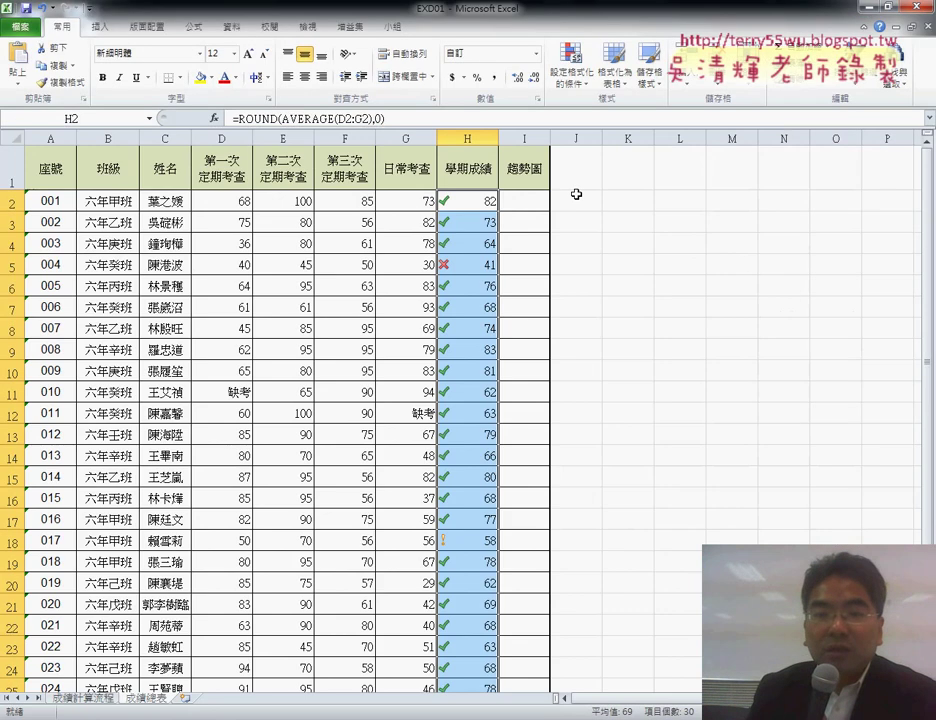
Select cell I2 and start a column sparkline from Insert > Sparklines
click(520, 198)
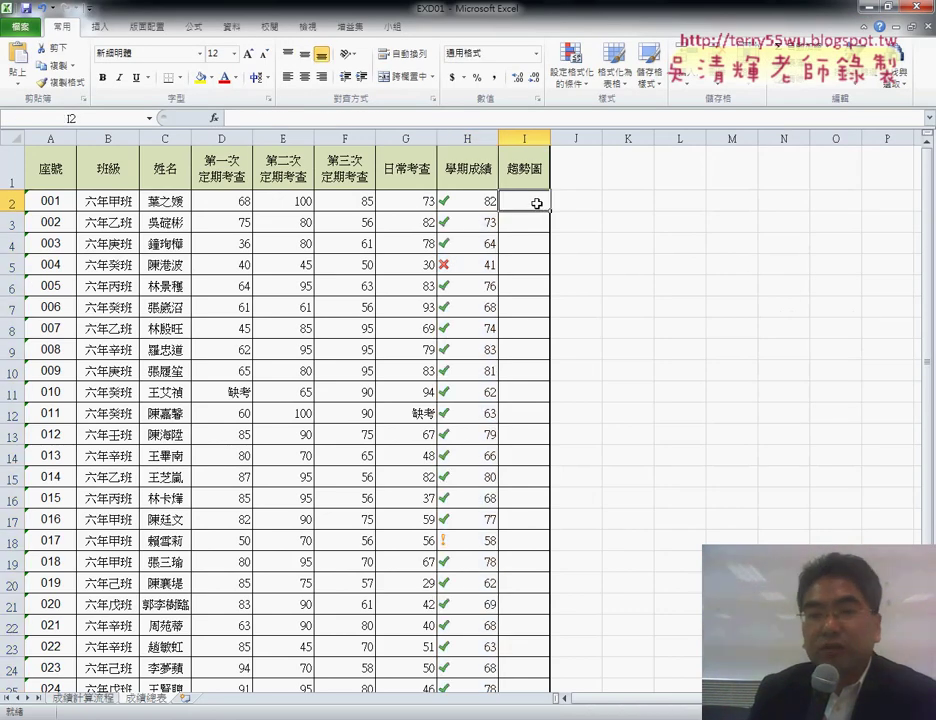
click(104, 28)
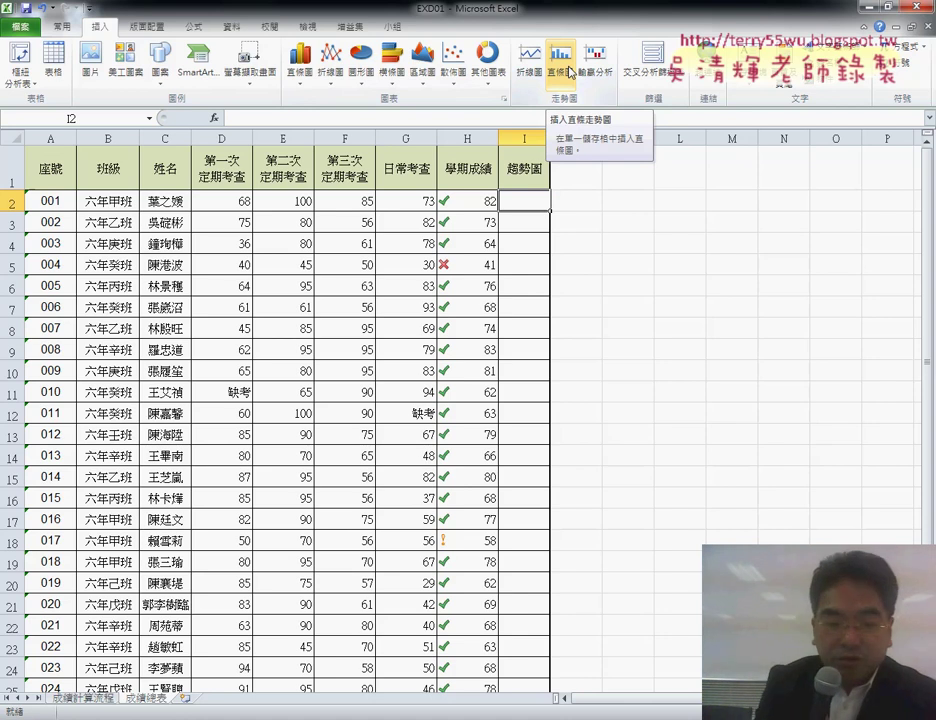
click(572, 74)
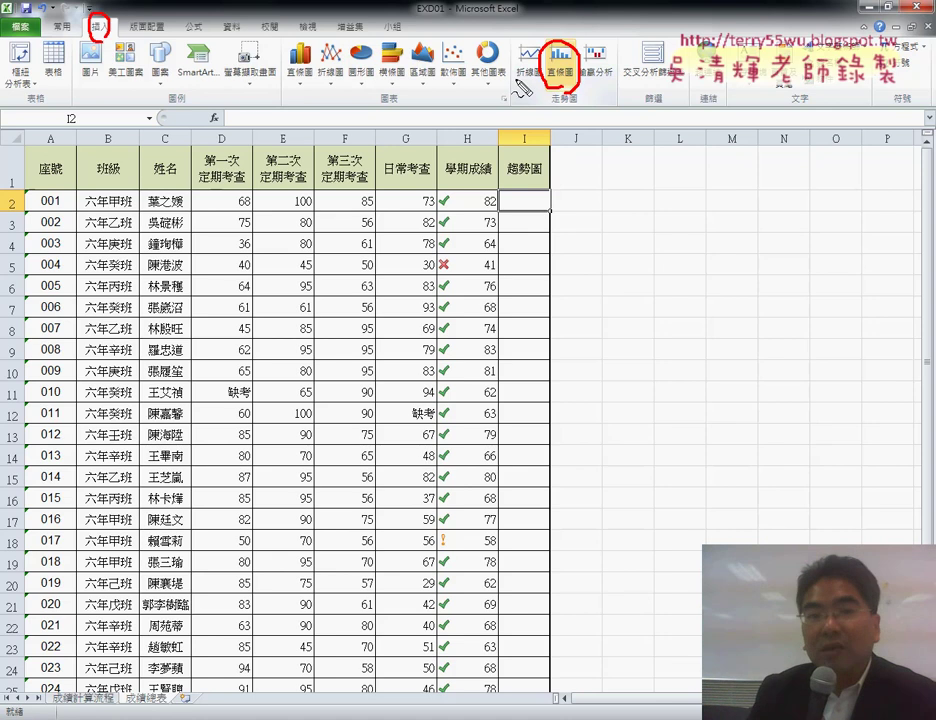
drag(103, 40, 530, 104)
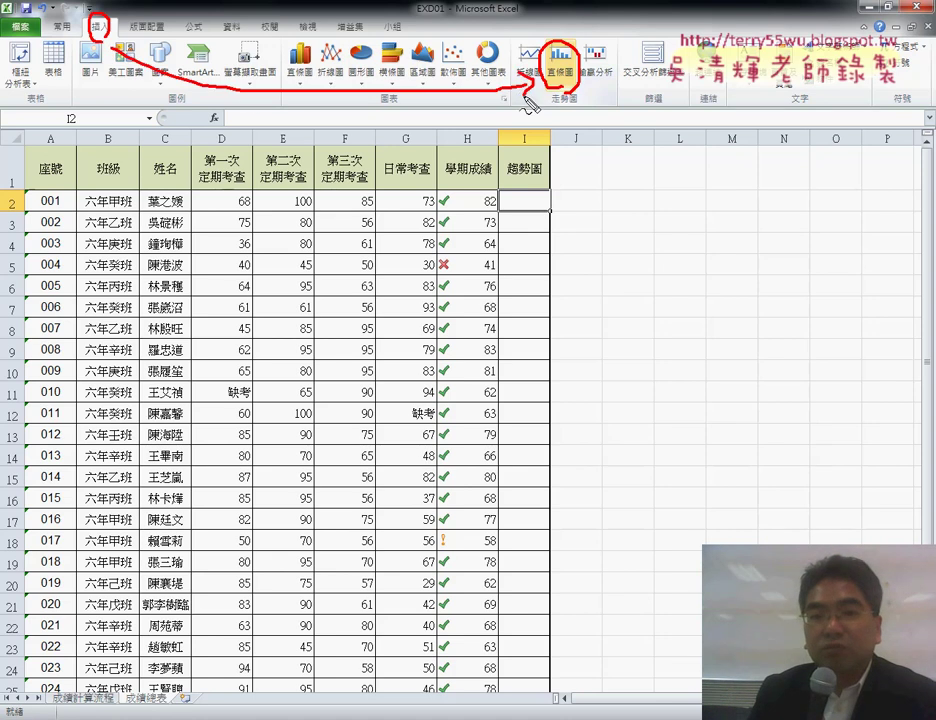
key(Escape)
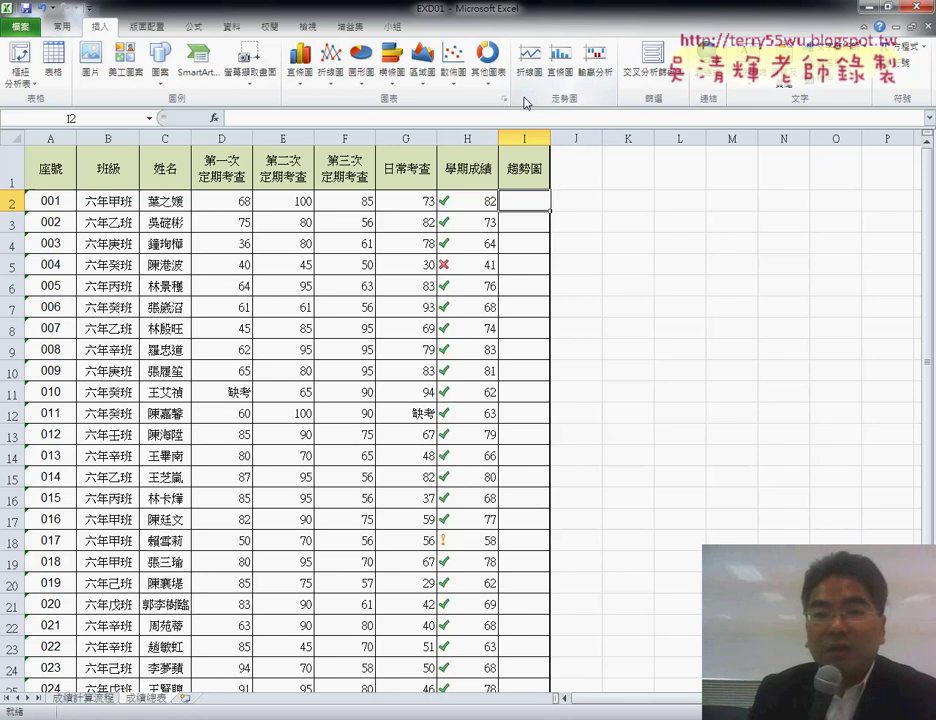
click(563, 68)
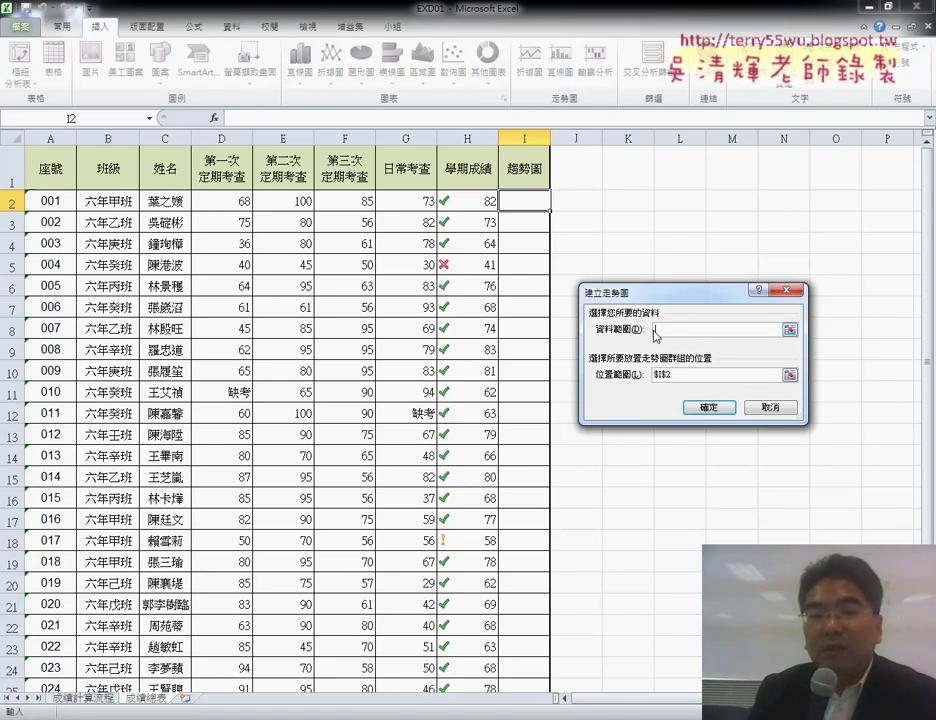
Create the column sparkline in I2 from data range D2:H2
drag(233, 202, 472, 202)
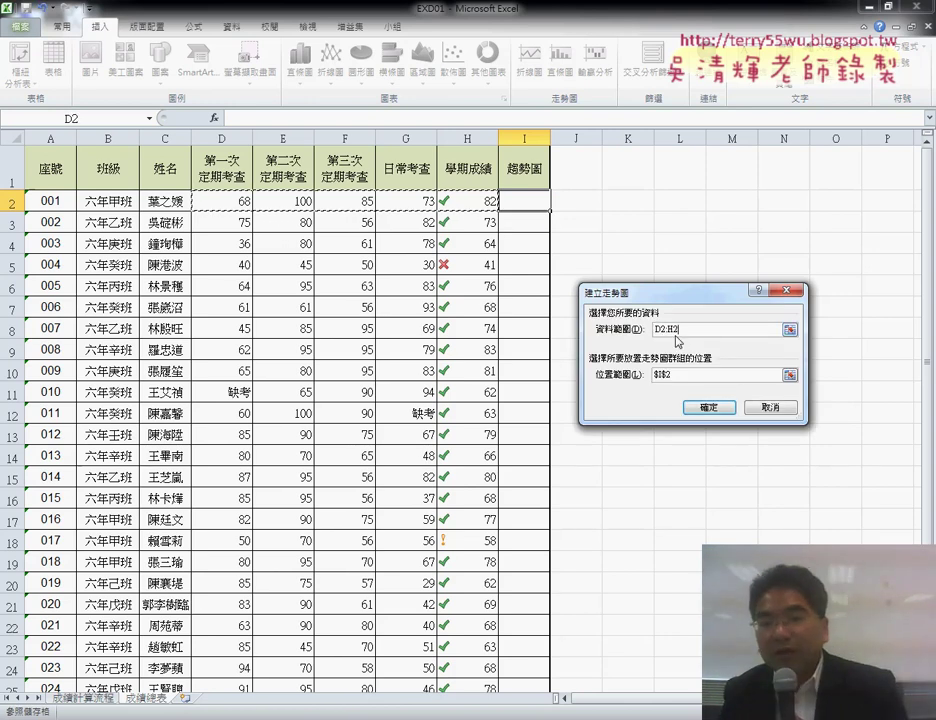
drag(680, 330, 657, 331)
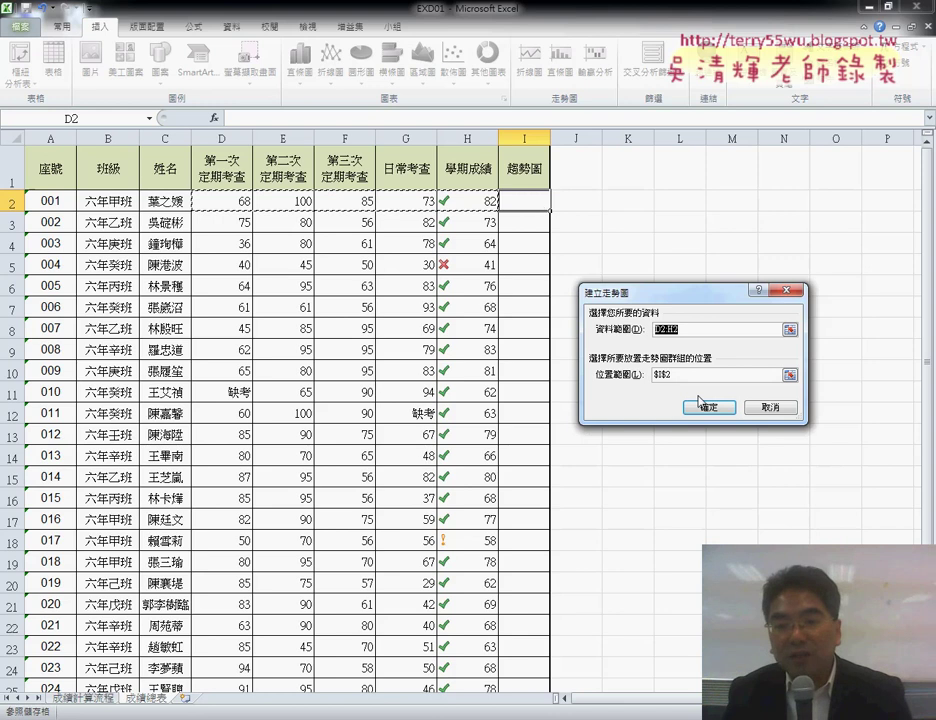
click(516, 203)
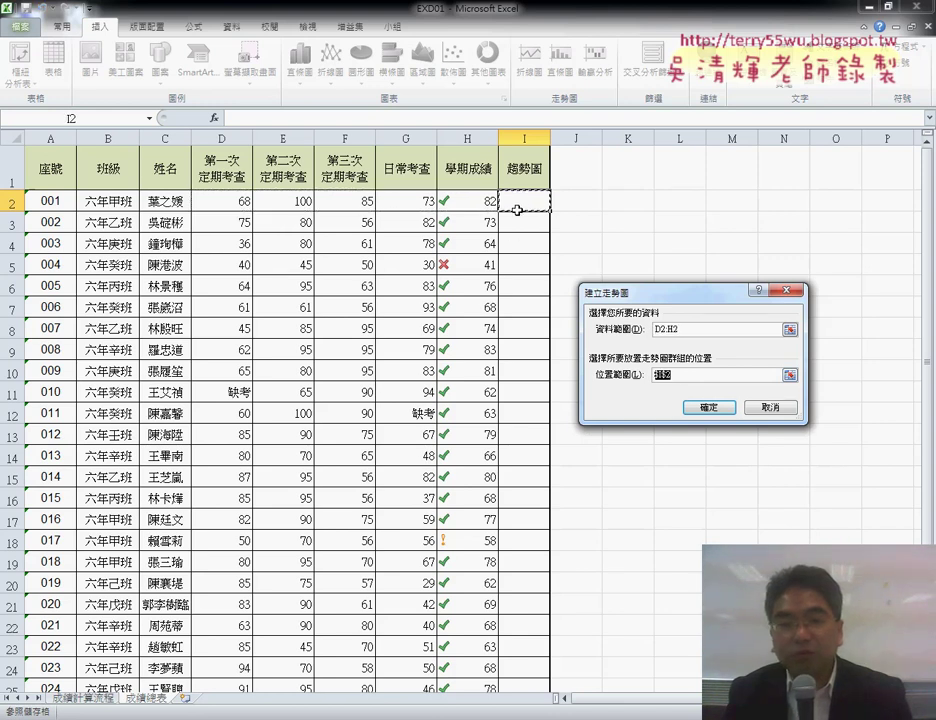
click(724, 410)
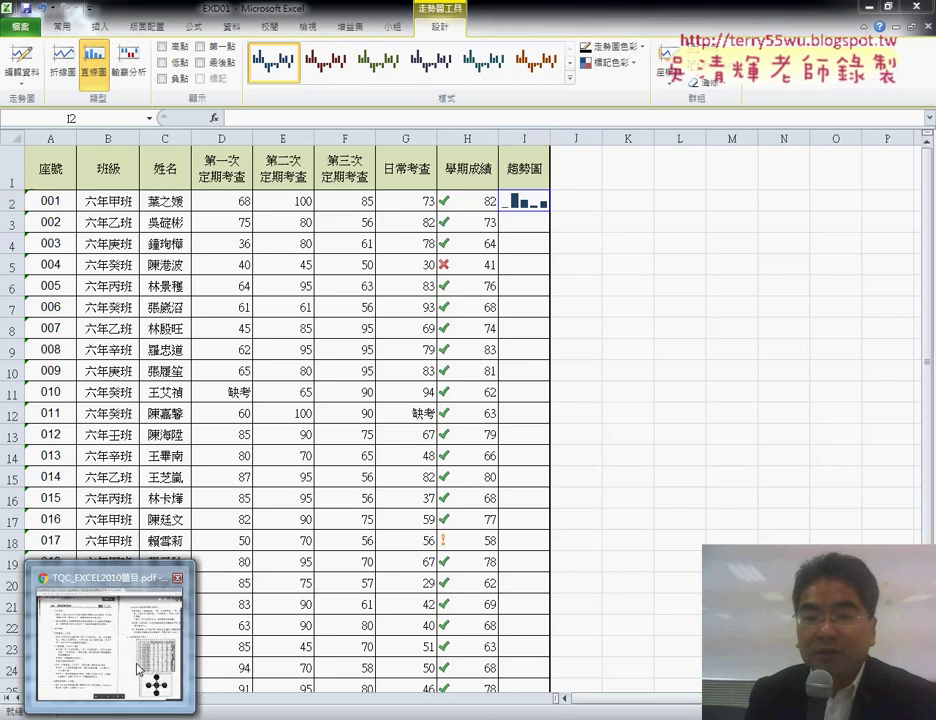
click(105, 637)
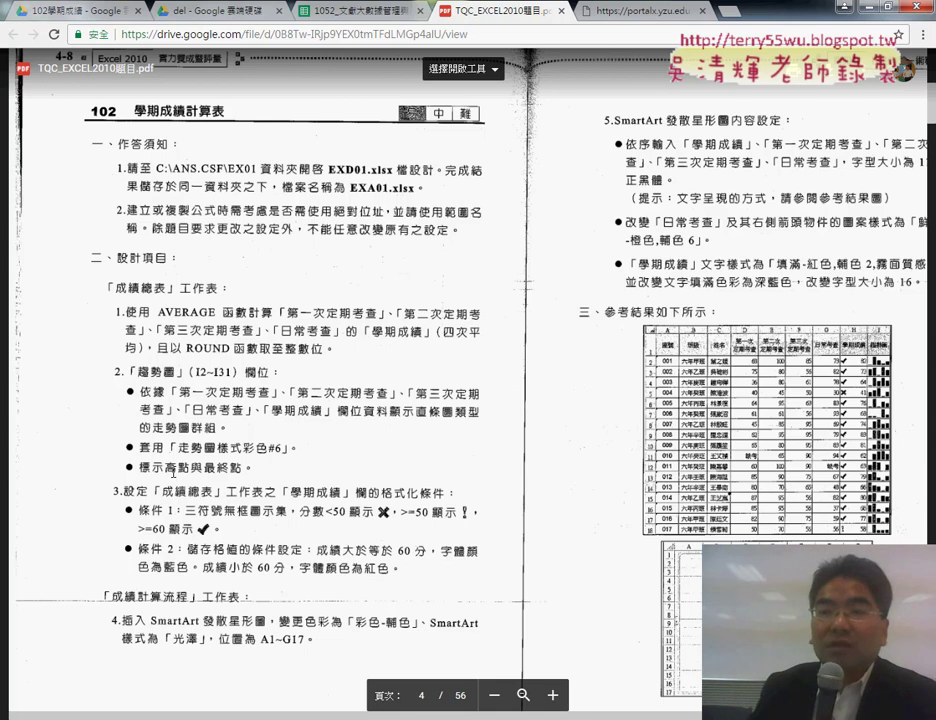
click(866, 8)
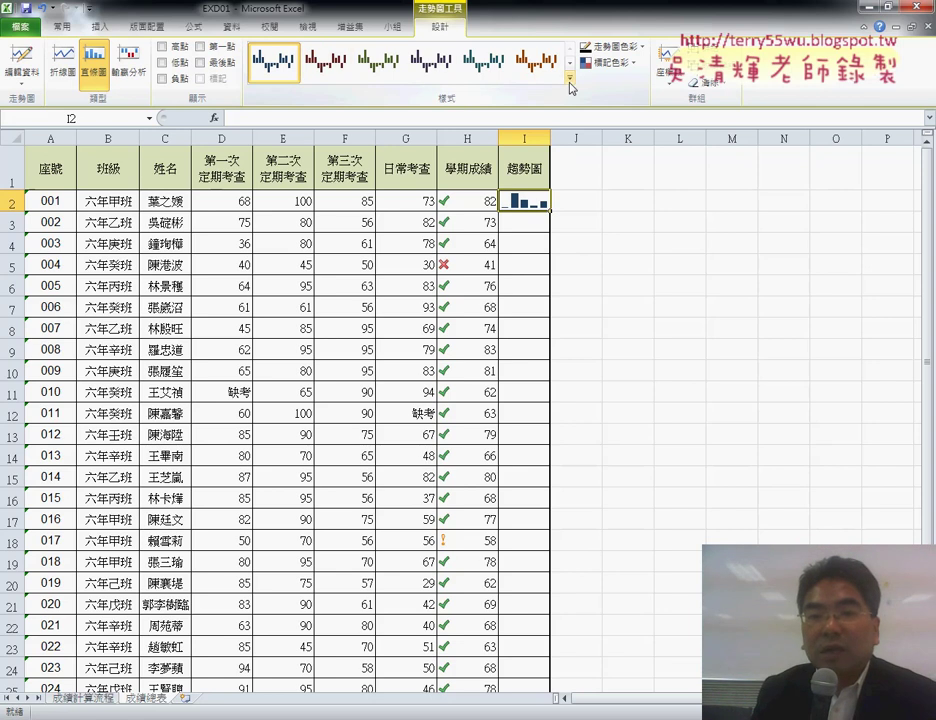
Apply Sparkline Style Colorful #6 to I2 and mark its High Point and Last Point
click(570, 78)
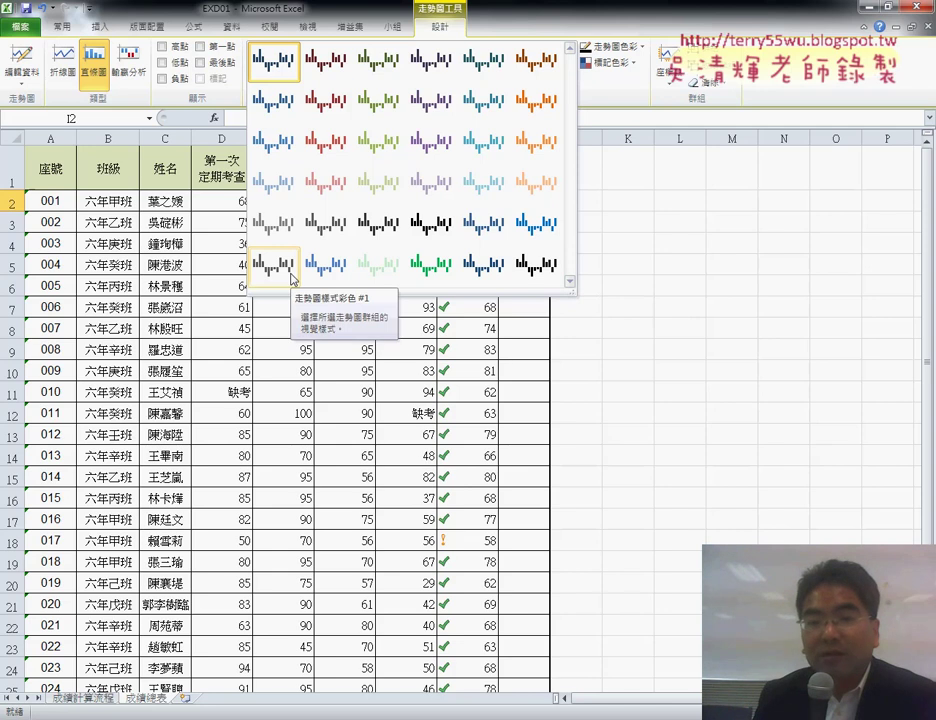
click(542, 283)
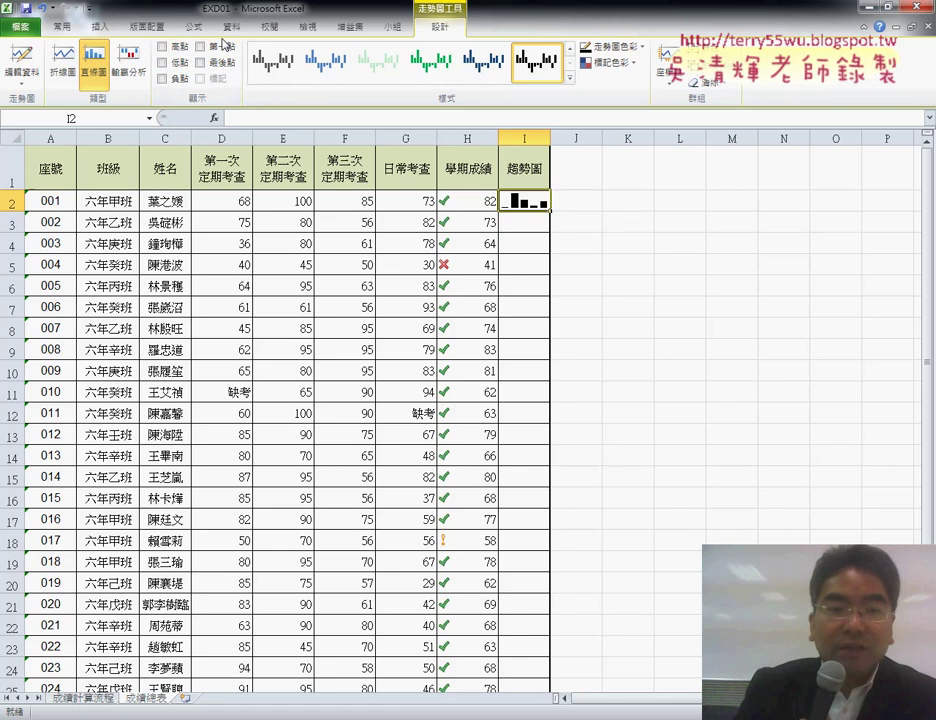
click(162, 46)
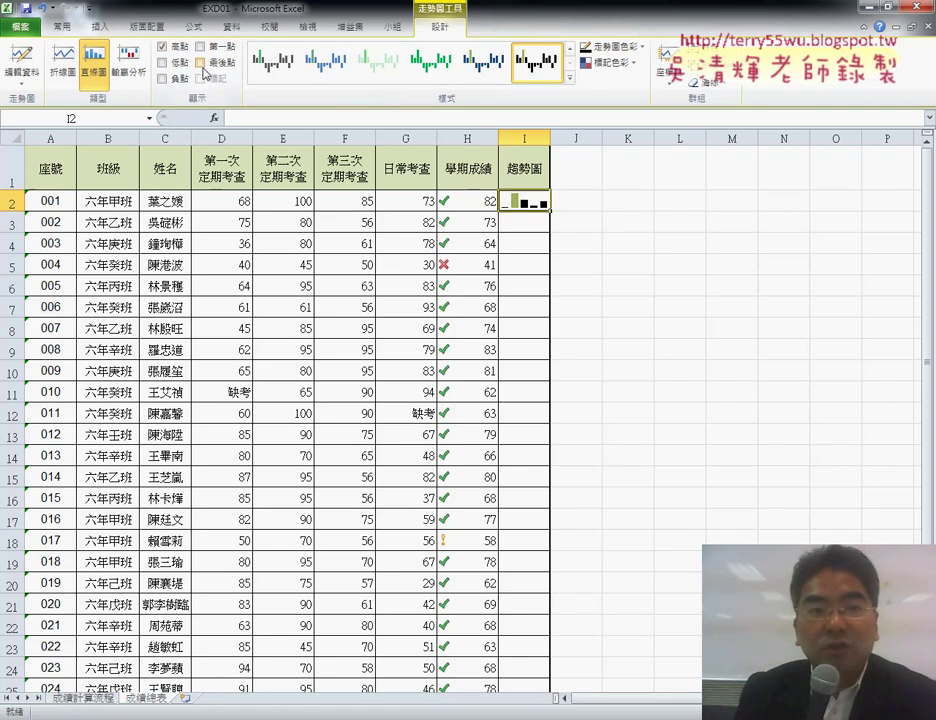
click(201, 63)
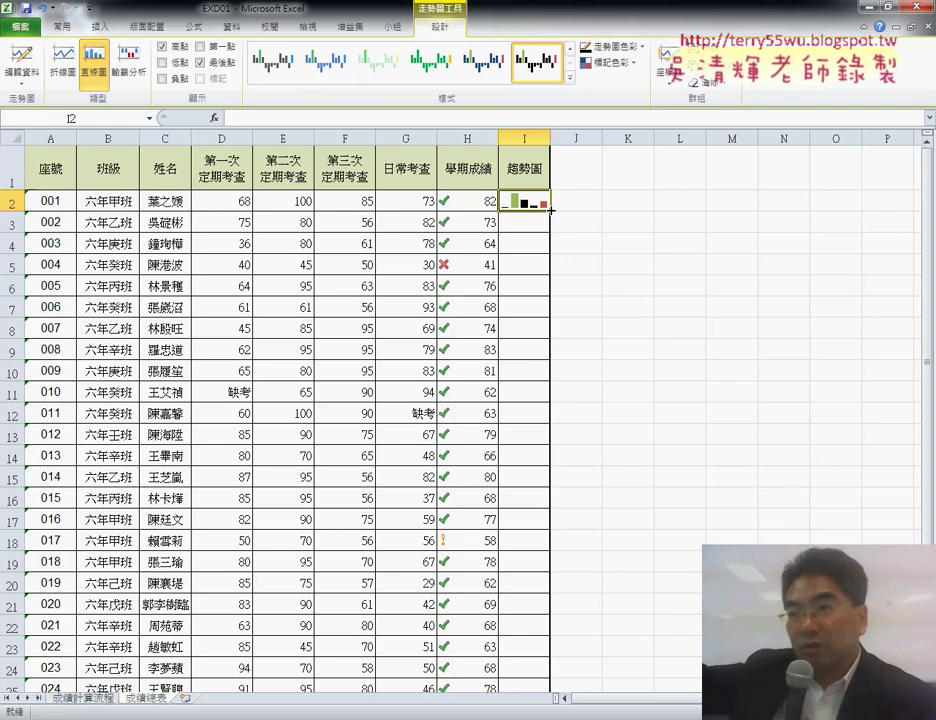
Clear H3 to the column bottom, then fill H2's rounded-average formula down column H again
click(482, 222)
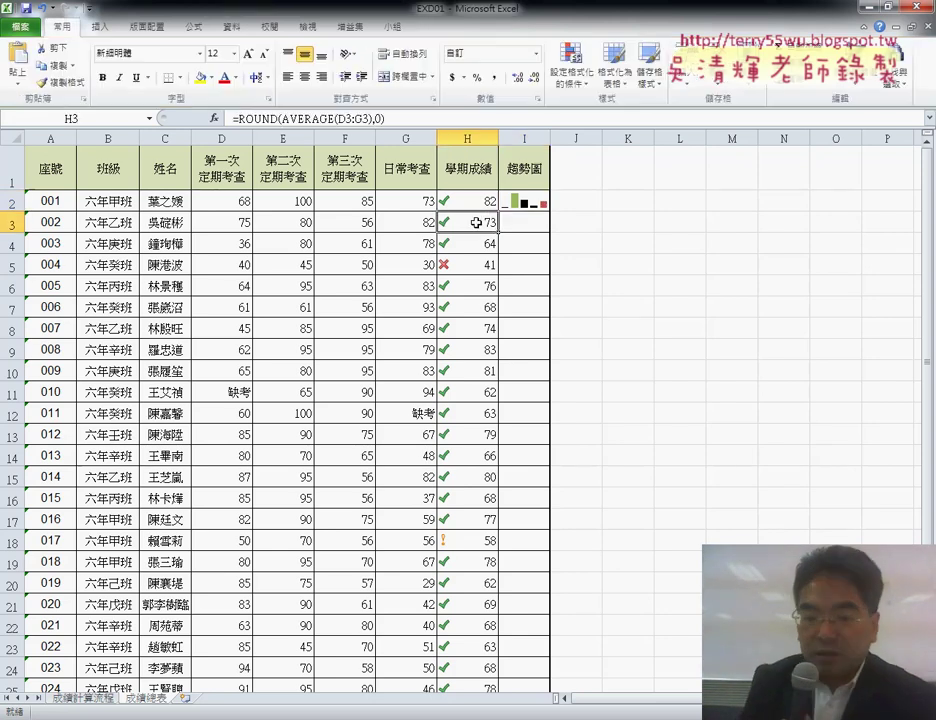
key(ctrl+shift+Down)
key(Delete)
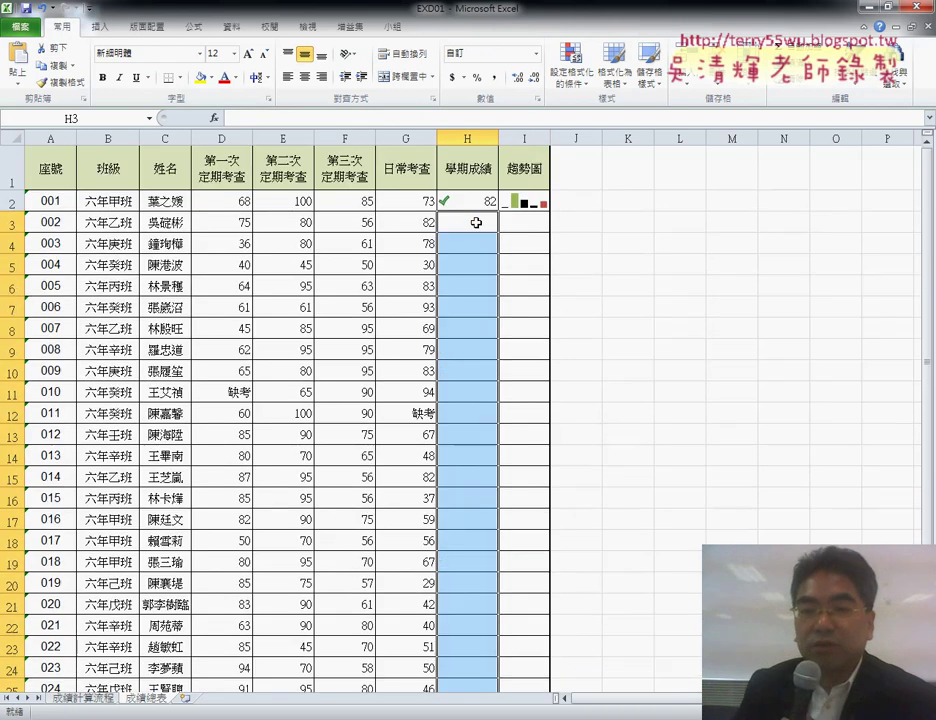
click(478, 204)
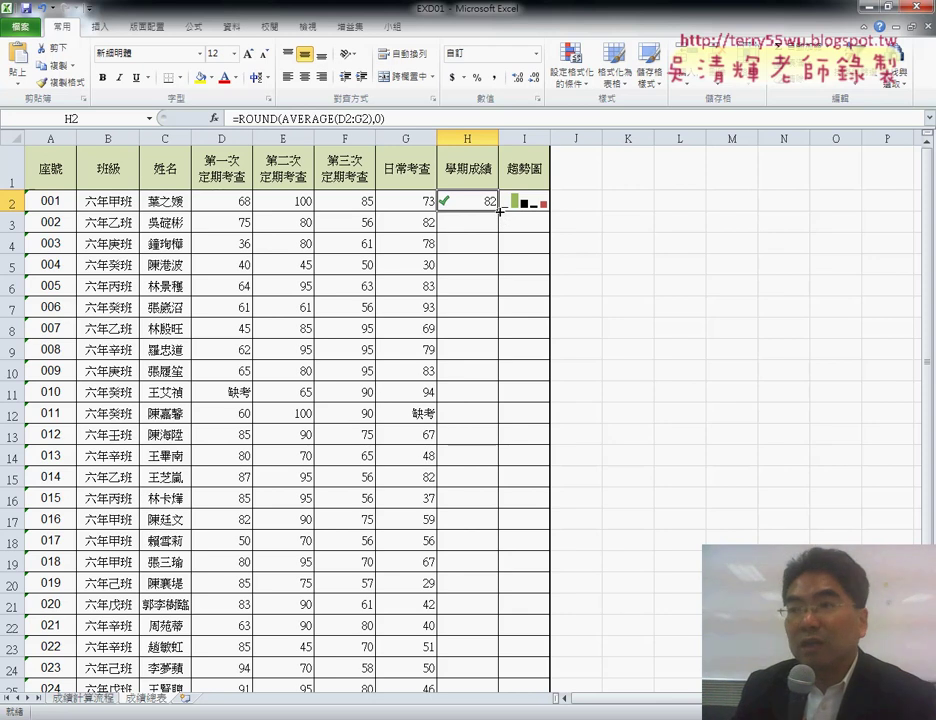
double_click(498, 211)
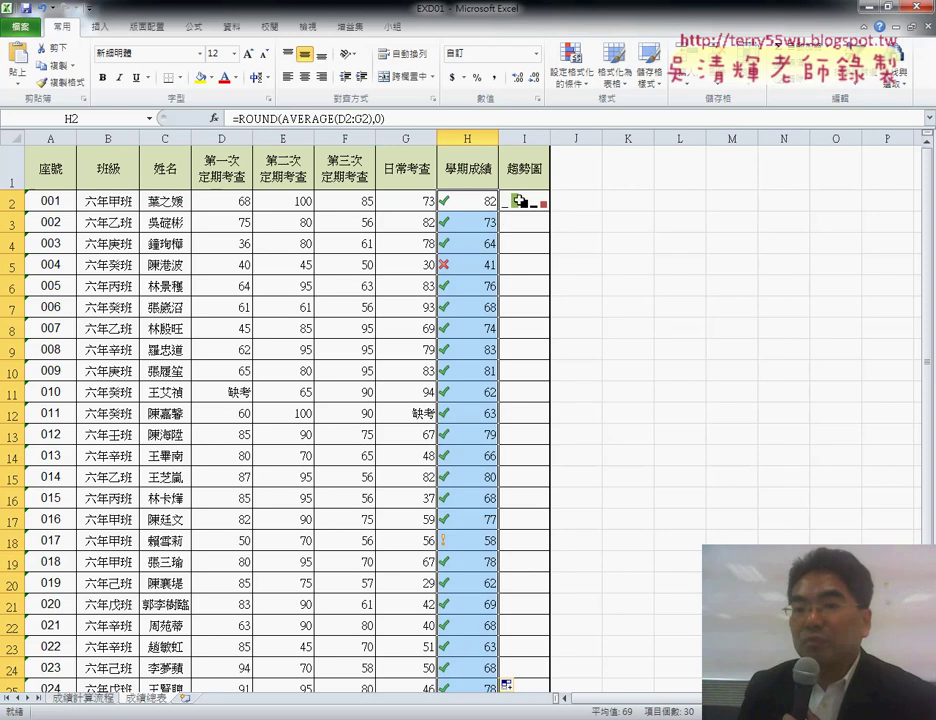
click(520, 201)
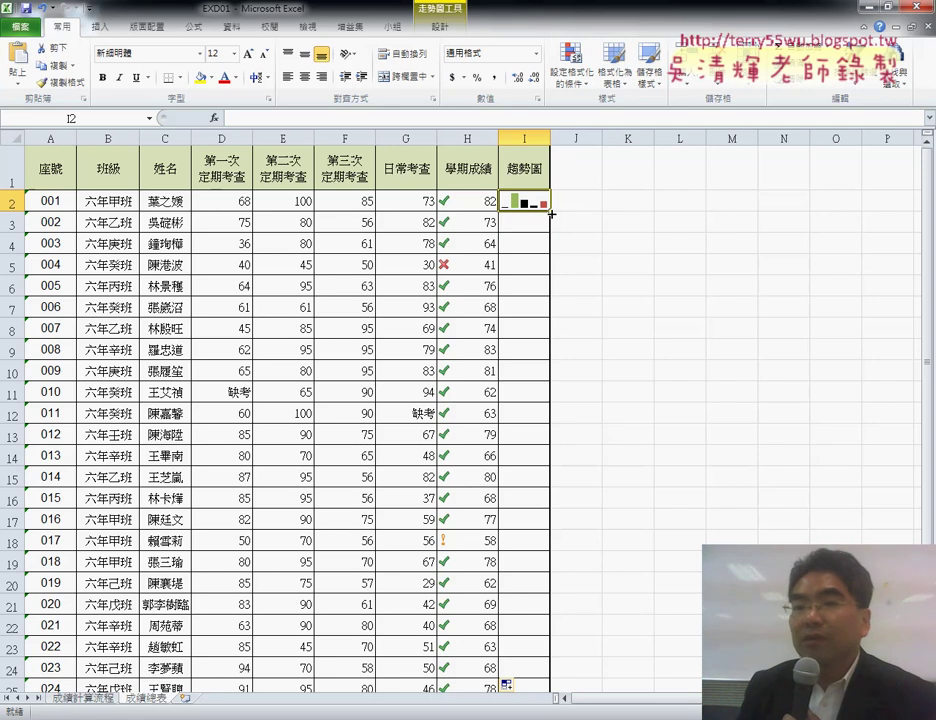
Fill the styled column sparkline from I2 down to I31 so every student row has one
drag(550, 213, 549, 674)
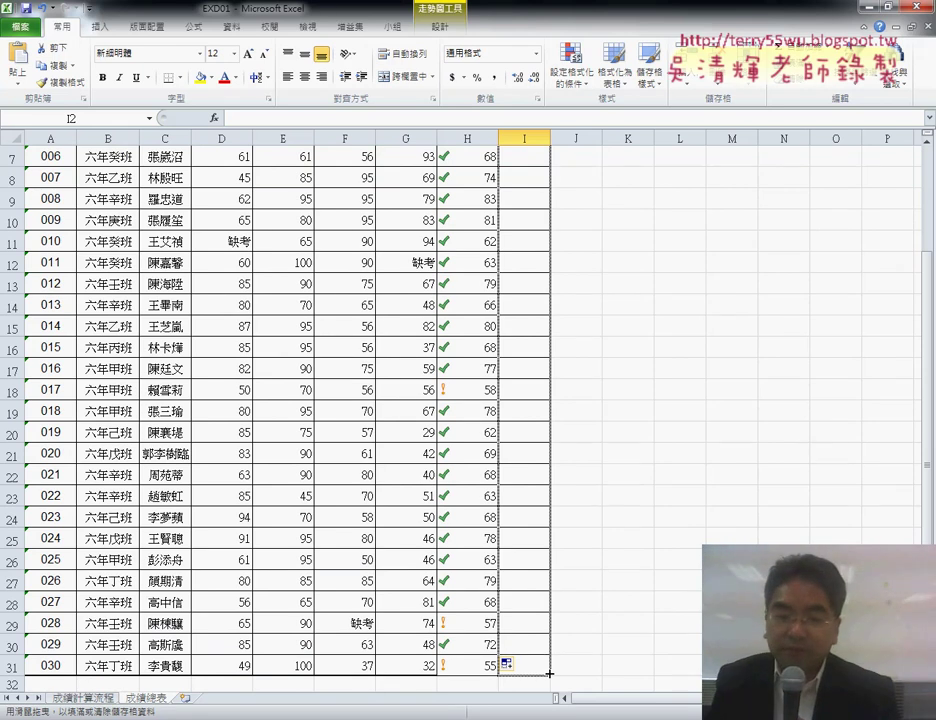
drag(549, 674, 549, 674)
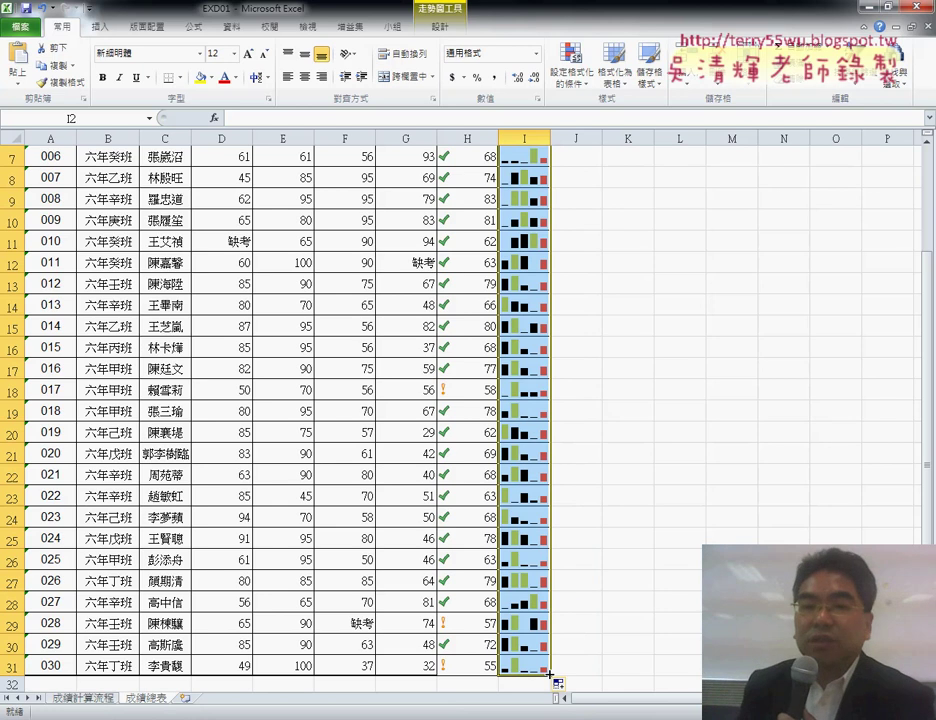
scroll(641, 618, up, 2)
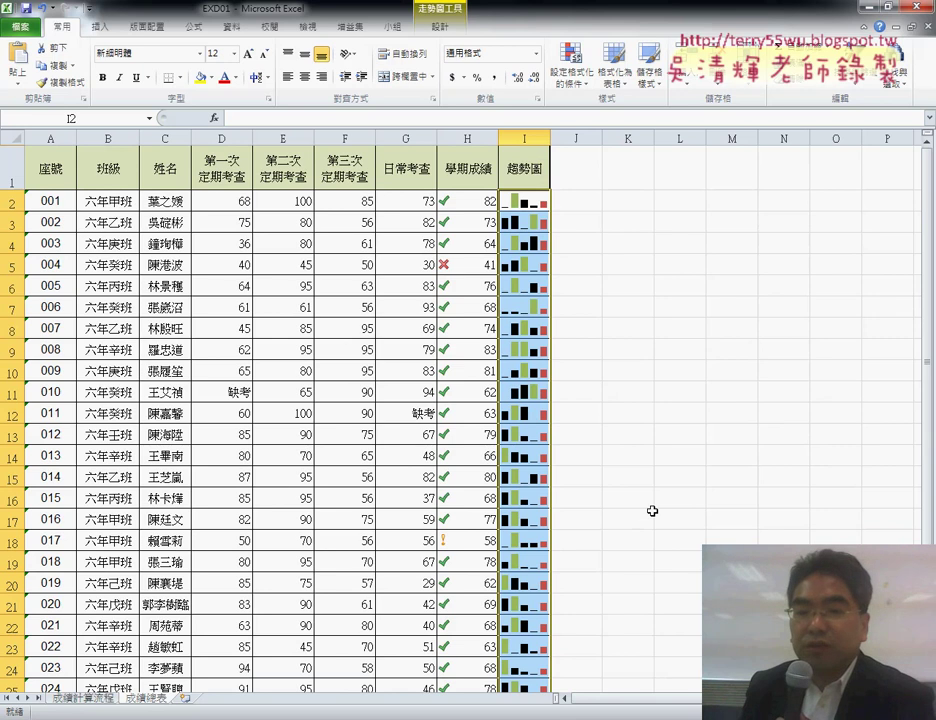
click(652, 511)
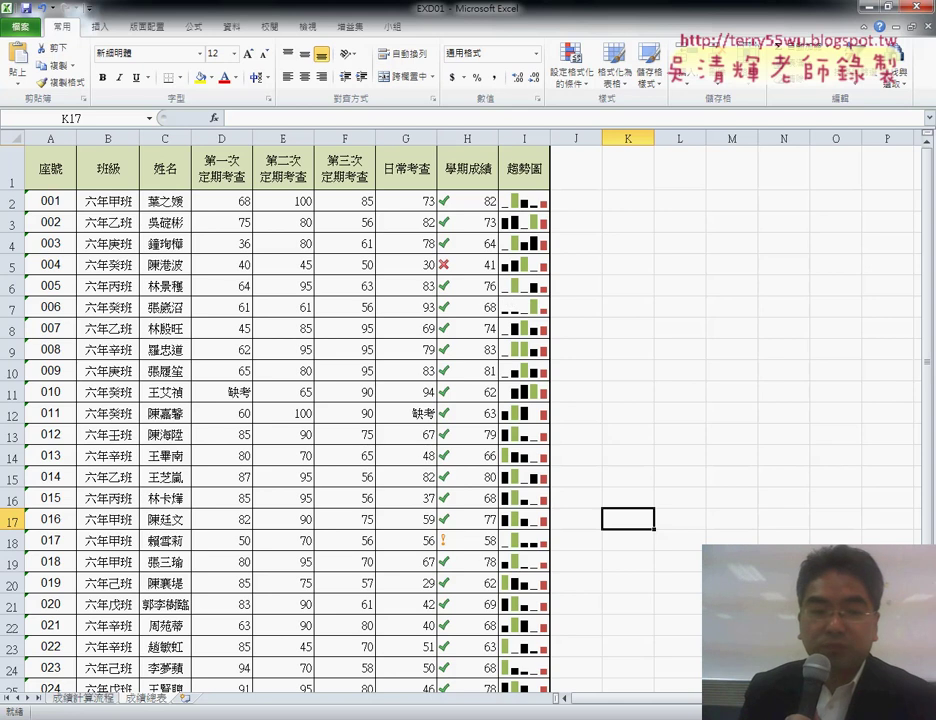
In the exam PDF, underline item 4's SmartArt, 彩色-輔色 colour and 光澤 style requirements
key(alt+Tab)
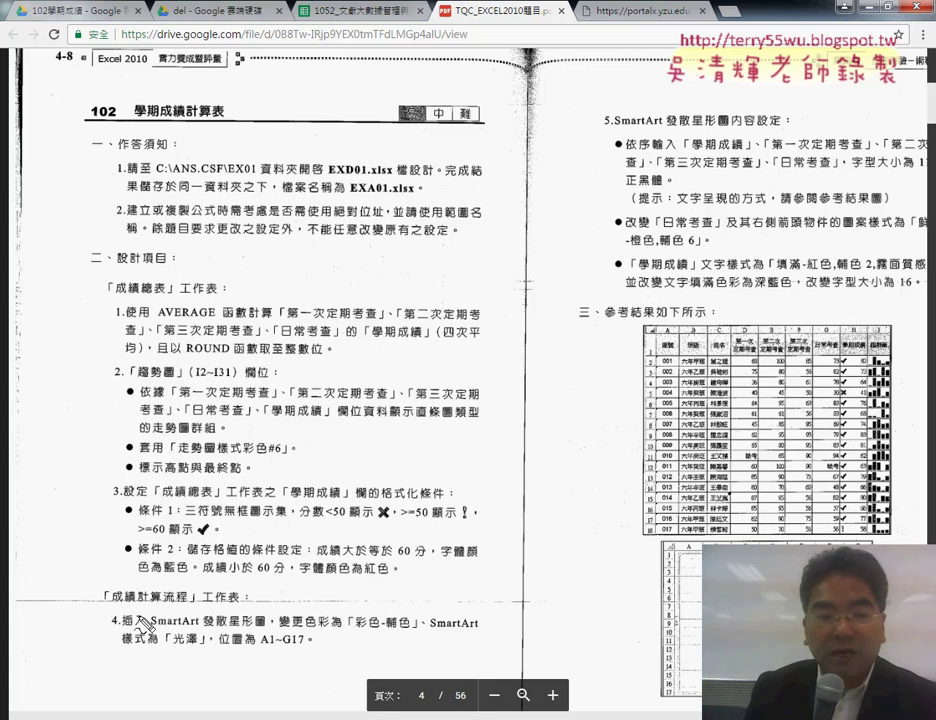
drag(148, 629, 267, 630)
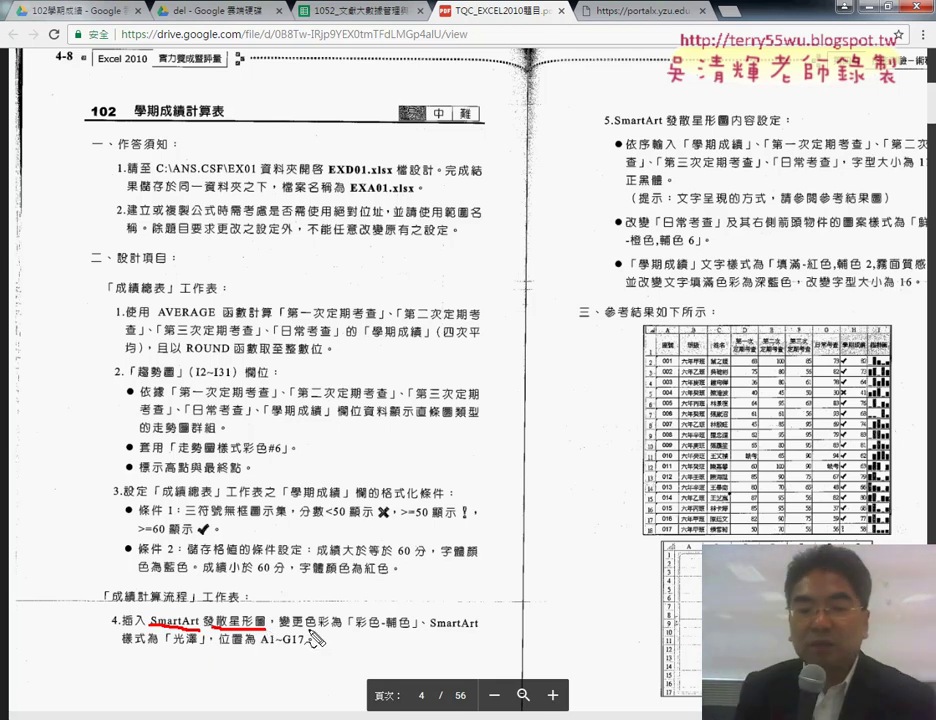
drag(305, 630, 330, 630)
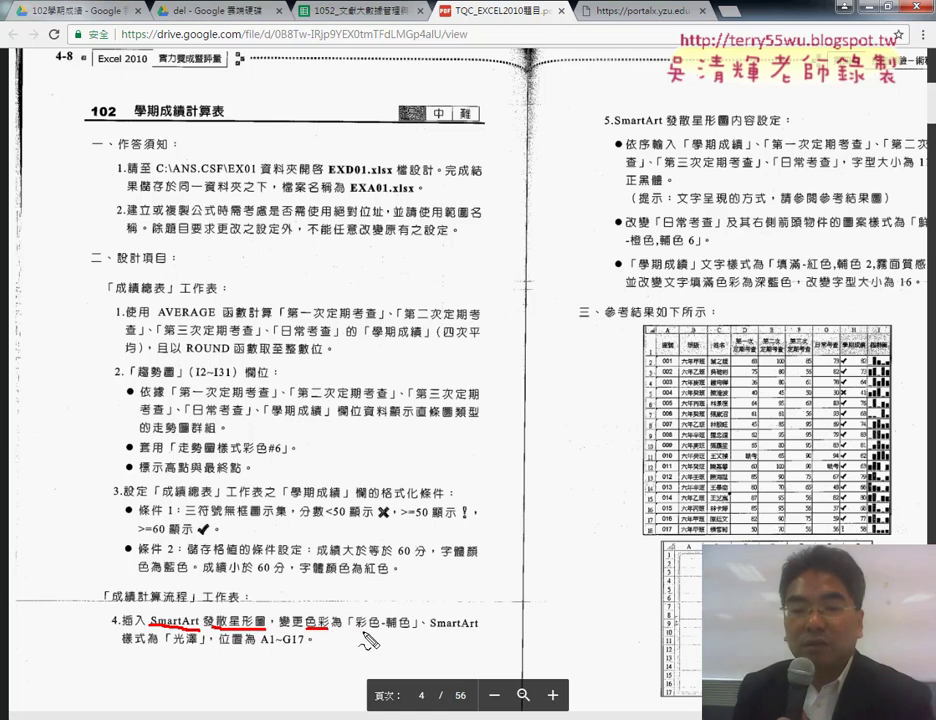
drag(358, 630, 410, 631)
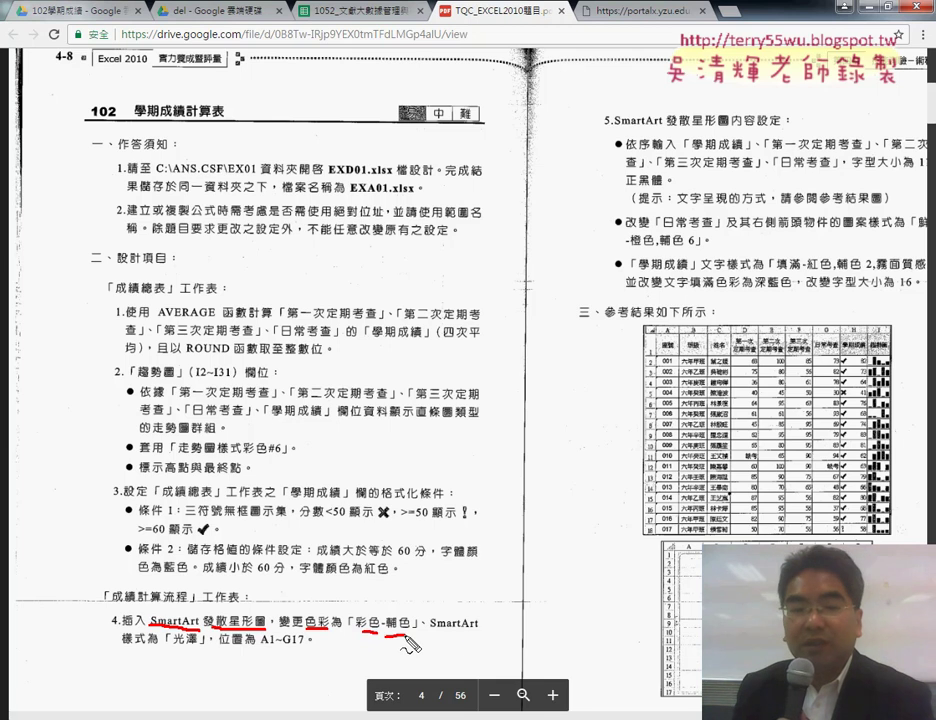
drag(175, 648, 205, 650)
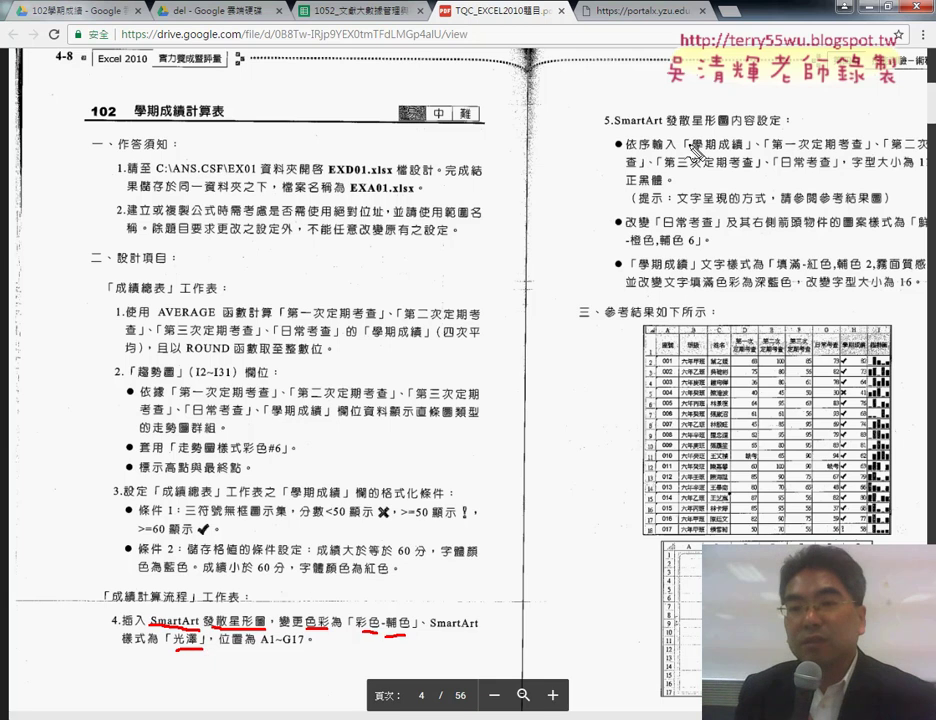
Underline 發散星形圖 in item 5's heading, then clear the pen marks and scroll right
drag(672, 127, 731, 128)
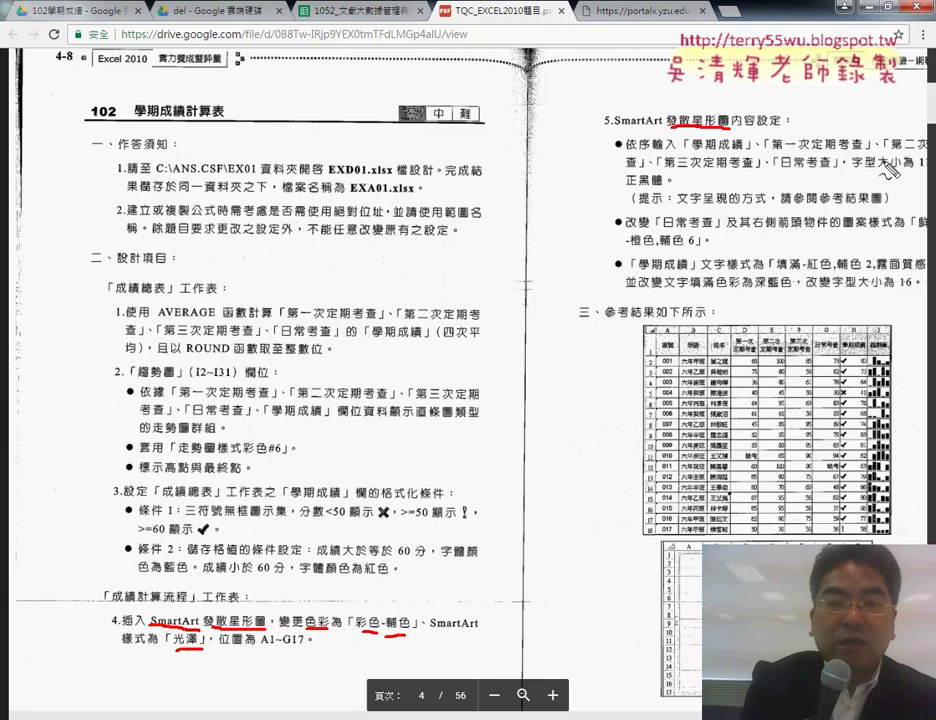
key(Escape)
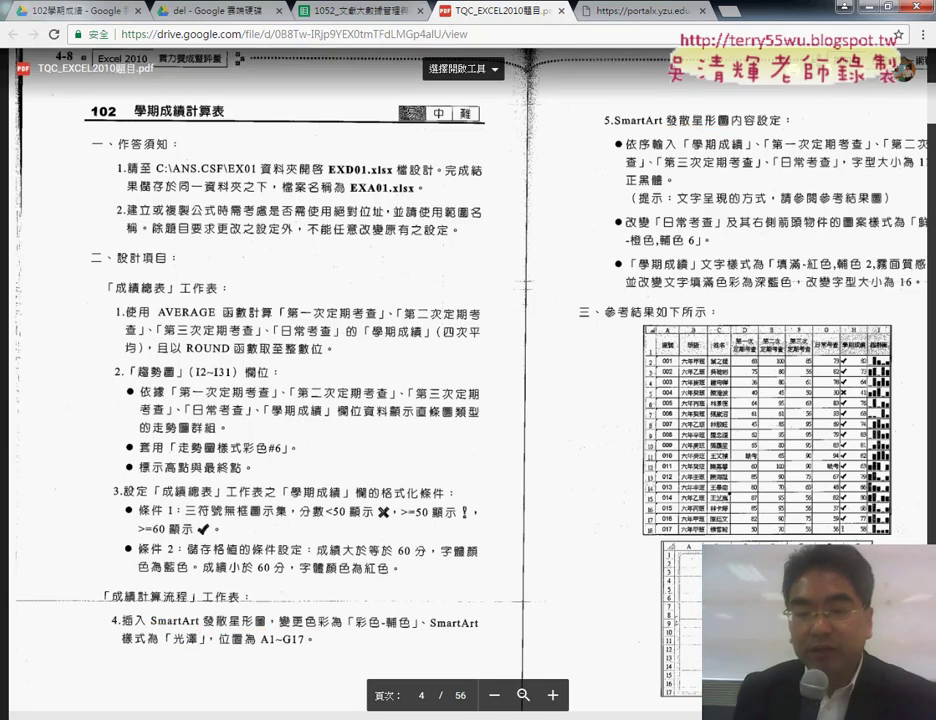
scroll(822, 167, right, 3)
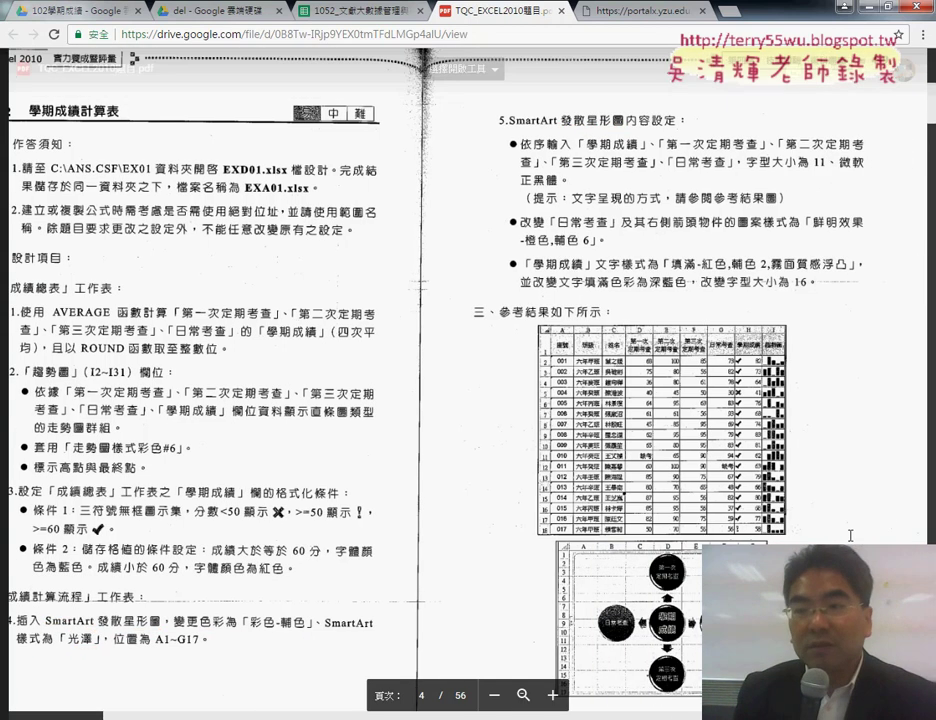